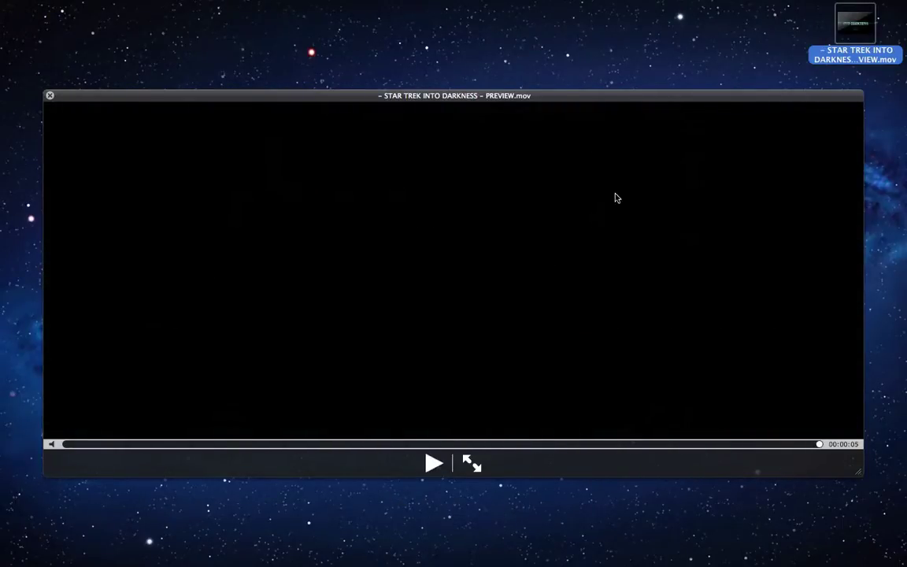
Jump to 00:00:02 in the preview movie to show the STAR TREK INTO DARKNESS title frame.
{"action": "left_click", "coordinate": [484, 444]}
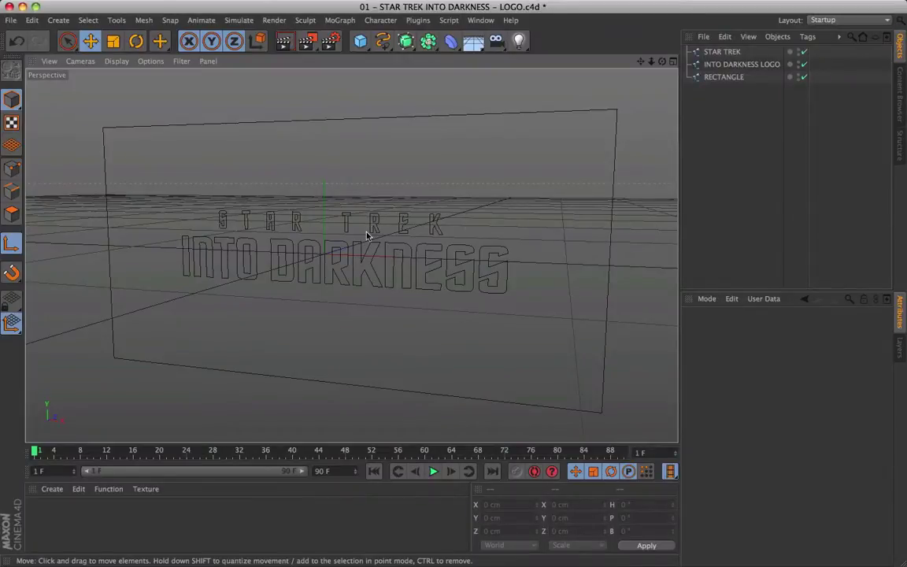
Orbit the view around the title, briefly showing and dismissing the spline shapes list without adding one.
{"action": "left_click_drag", "start_coordinate": [334, 212], "coordinate": [364, 216], "text": "alt"}
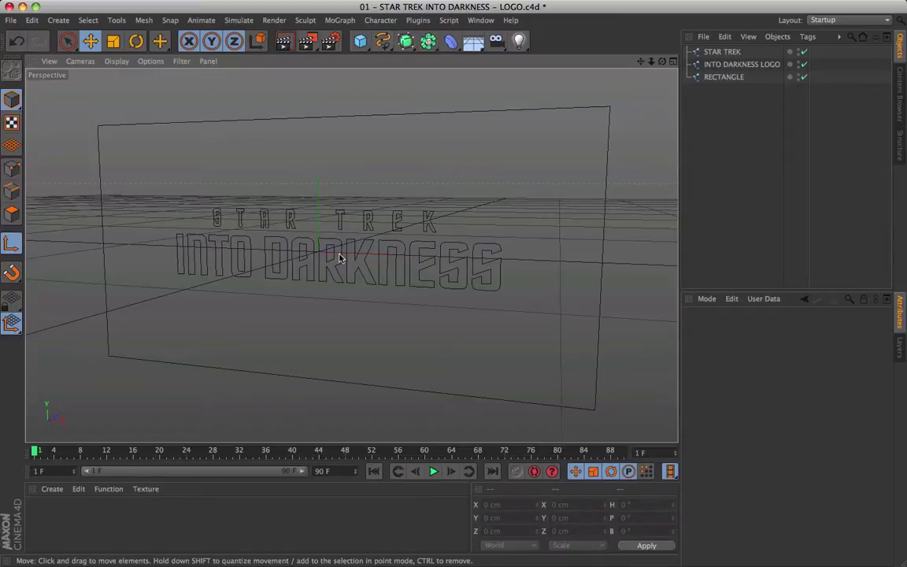
{"action": "left_click", "coordinate": [386, 45]}
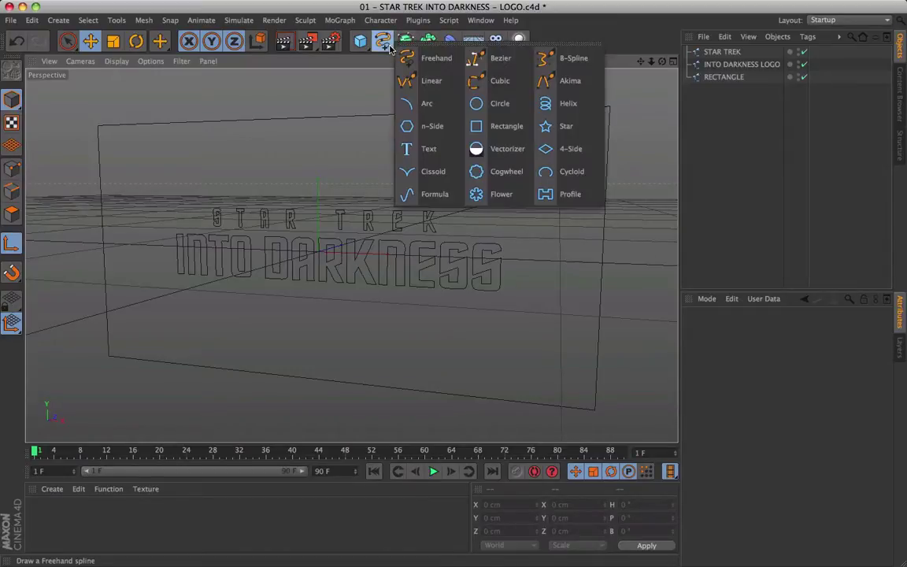
{"action": "left_click", "coordinate": [314, 88]}
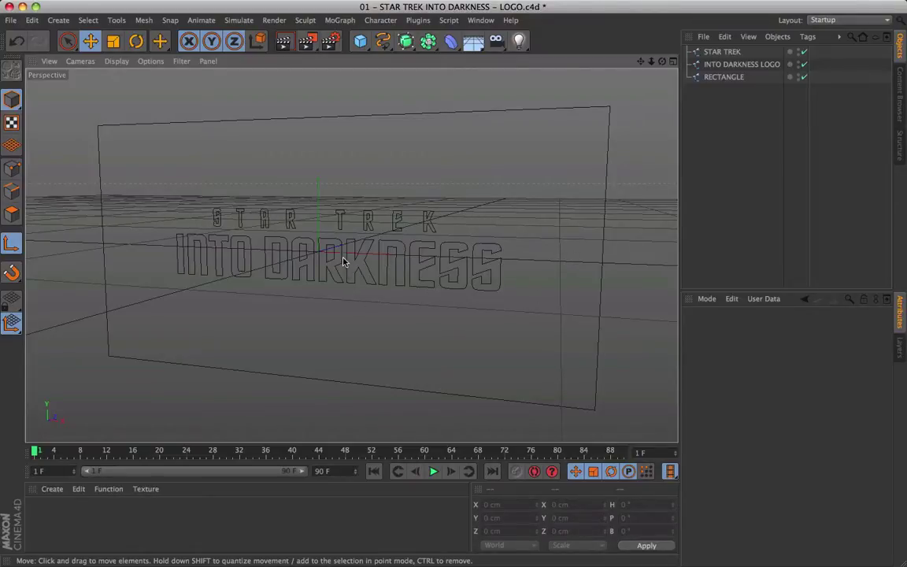
{"action": "left_click_drag", "start_coordinate": [352, 268], "coordinate": [330, 234], "text": "alt"}
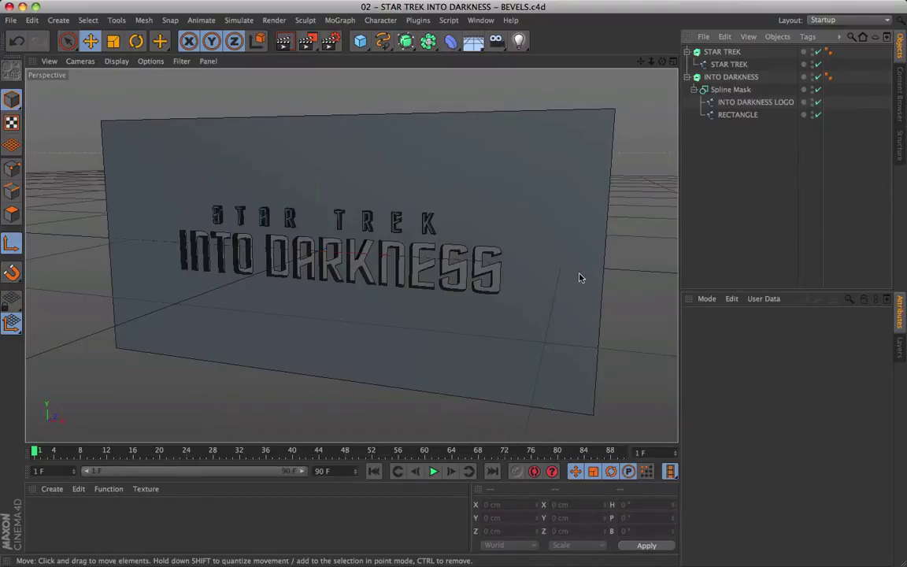
Give the STAR TREK extrusion a constrained 1-step, 3 cm fillet end cap.
{"action": "left_click", "coordinate": [723, 52]}
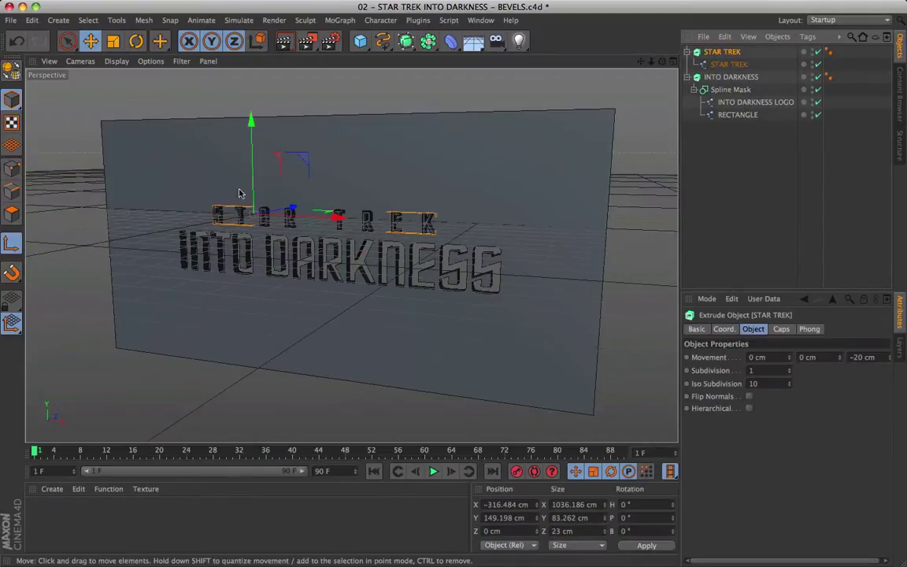
{"action": "left_click", "coordinate": [866, 357]}
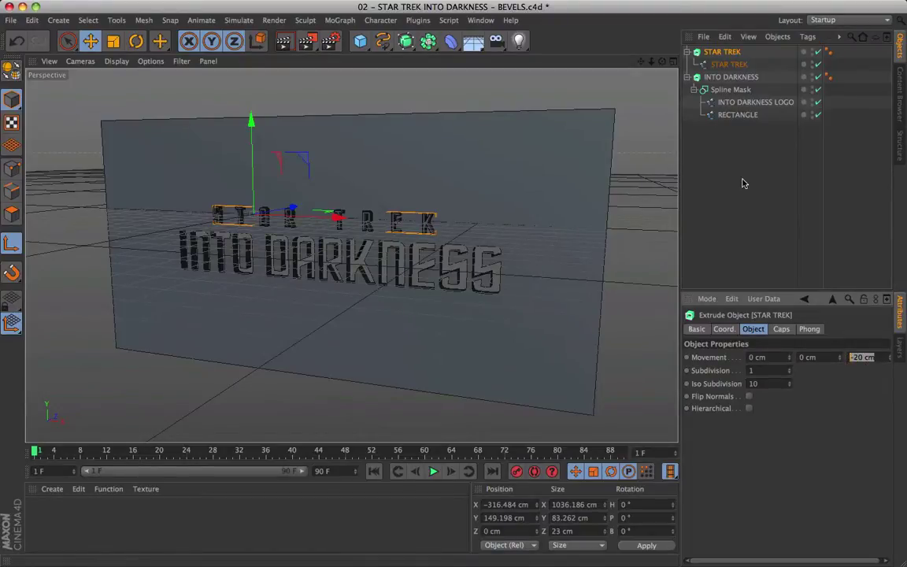
{"action": "left_click", "coordinate": [781, 329]}
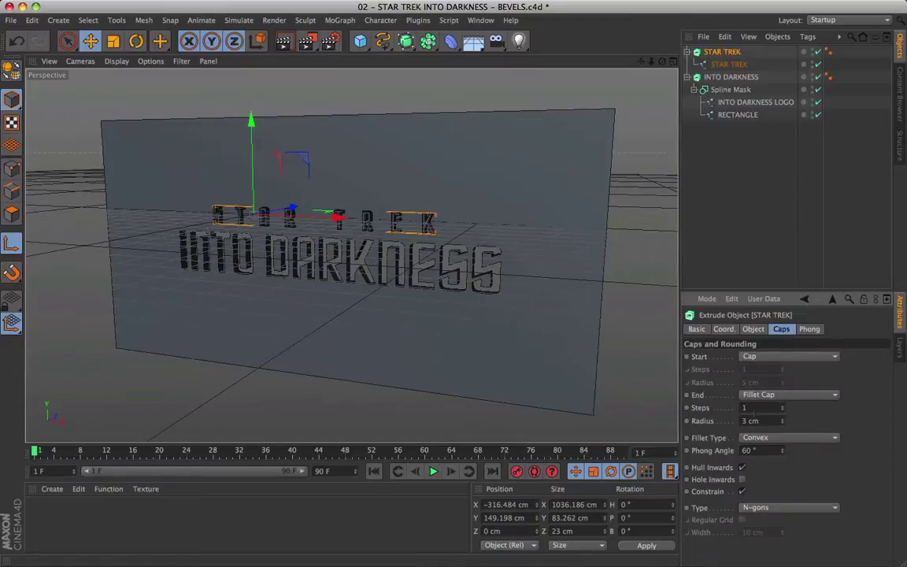
{"action": "key", "text": "Tab"}
{"action": "left_click", "coordinate": [741, 492]}
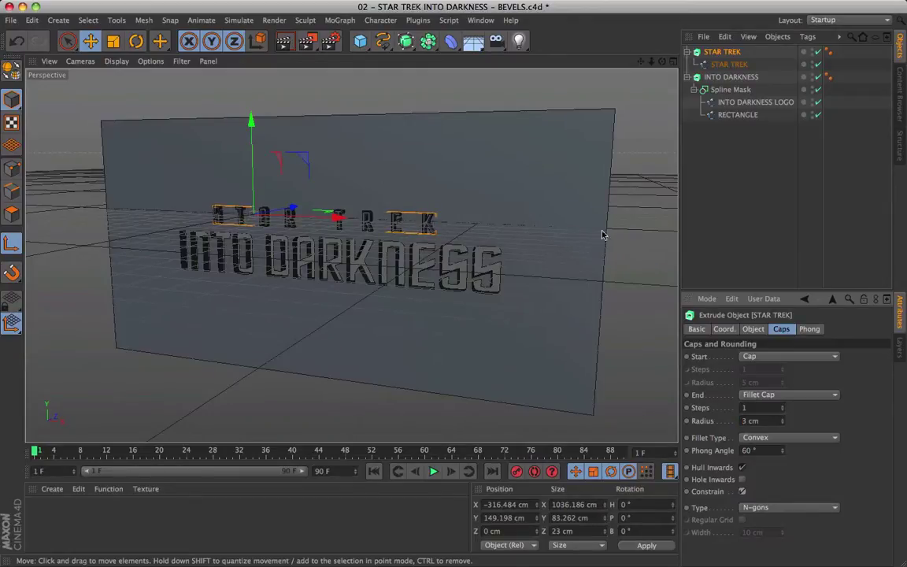
{"action": "left_click", "coordinate": [721, 209]}
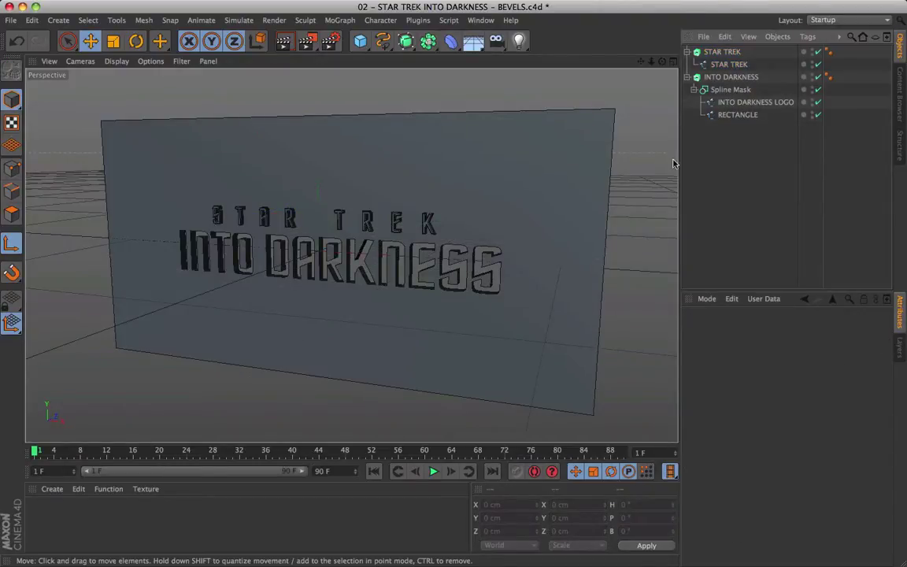
{"action": "left_click", "coordinate": [731, 77]}
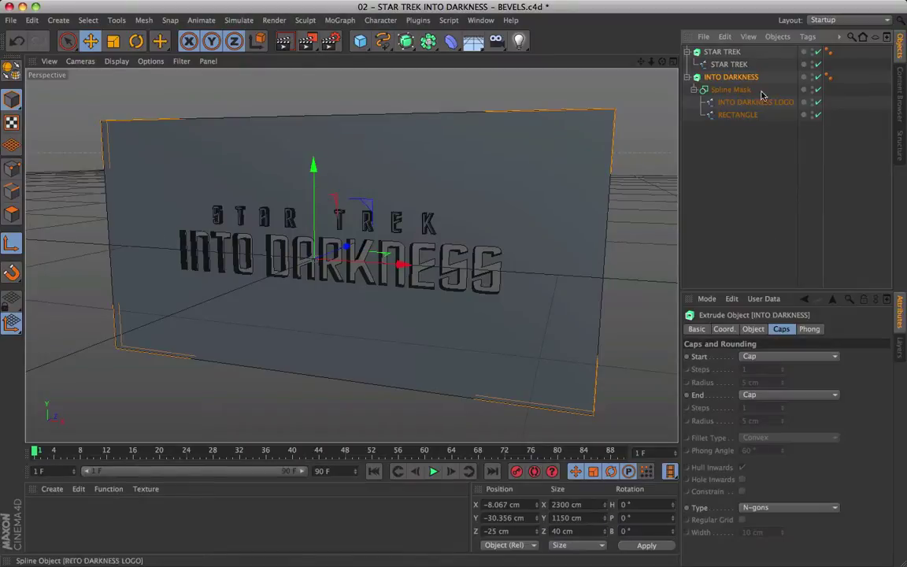
{"action": "left_click", "coordinate": [740, 104]}
{"action": "left_click", "coordinate": [738, 115]}
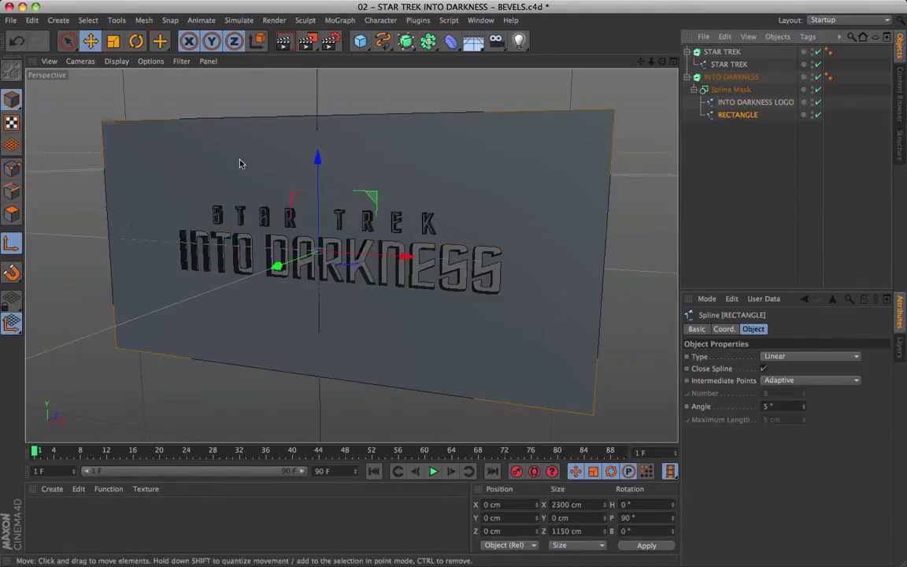
{"action": "left_click", "coordinate": [724, 91]}
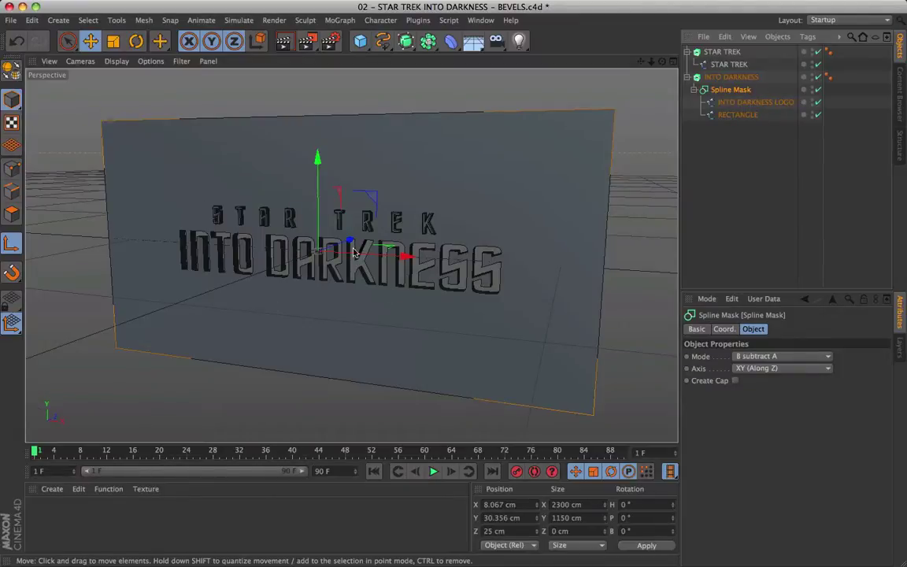
{"action": "left_click", "coordinate": [533, 195]}
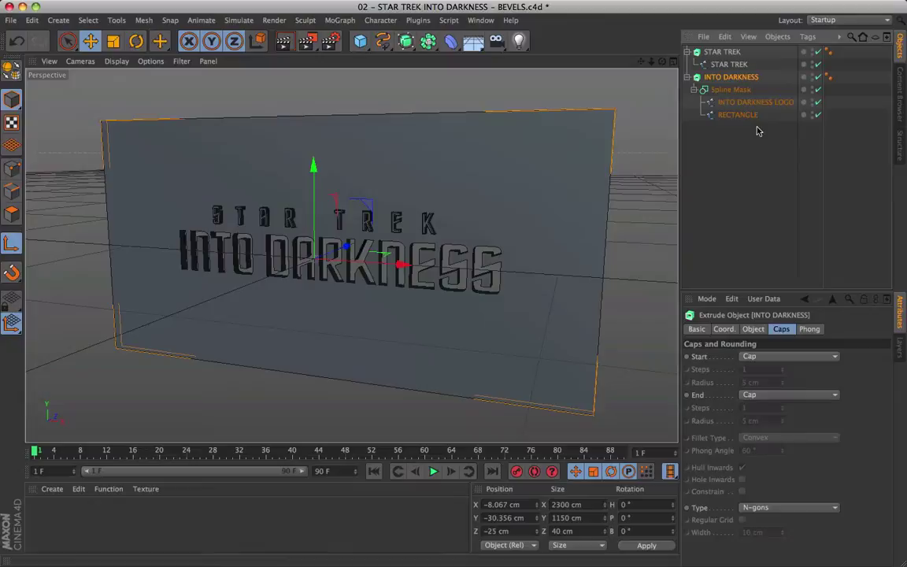
{"action": "left_click", "coordinate": [730, 156]}
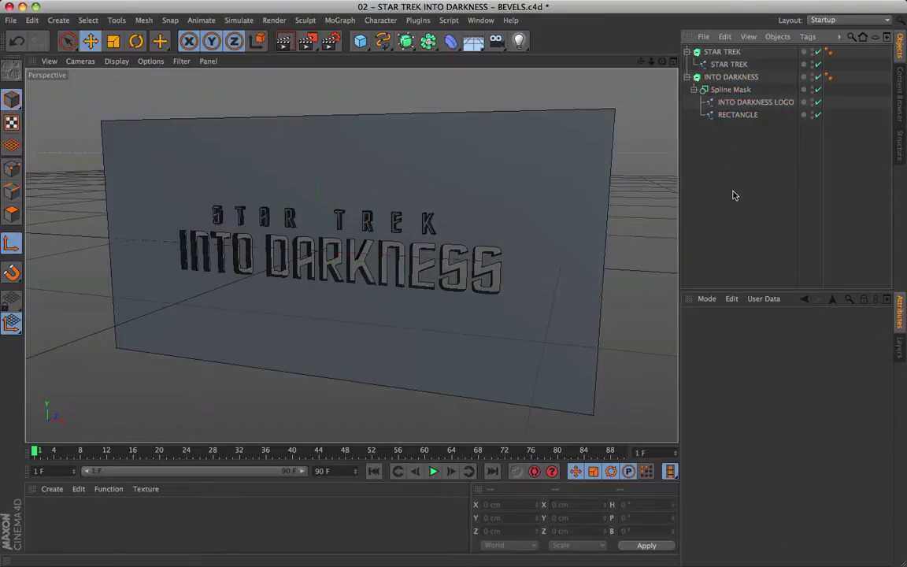
{"action": "key", "text": "t"}
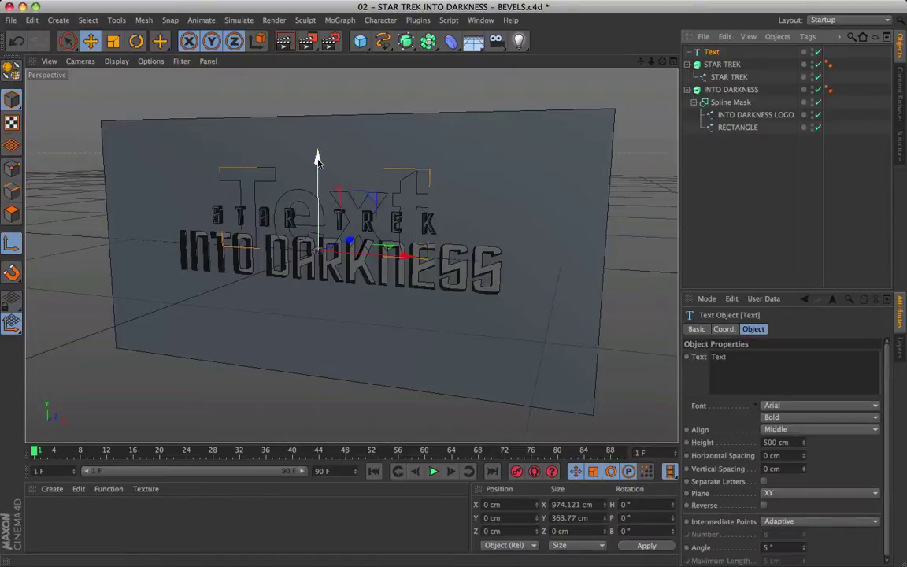
{"action": "left_click_drag", "start_coordinate": [305, 203], "coordinate": [309, 193]}
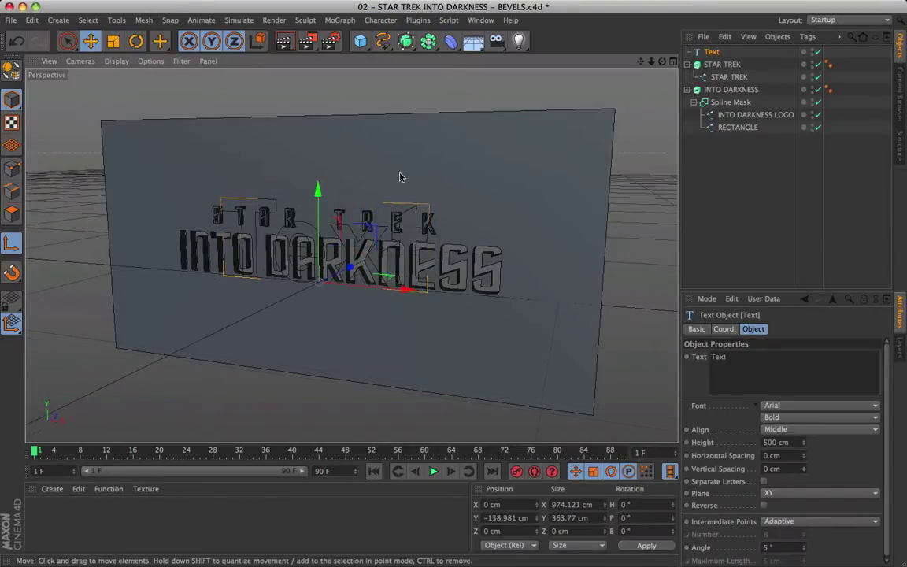
{"action": "key", "text": "c"}
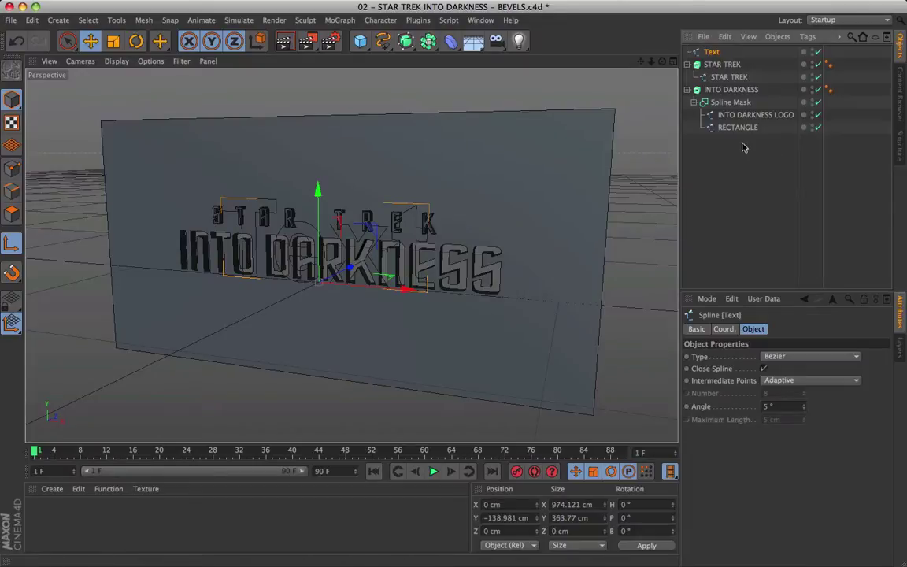
{"action": "left_click_drag", "start_coordinate": [753, 118], "coordinate": [752, 158]}
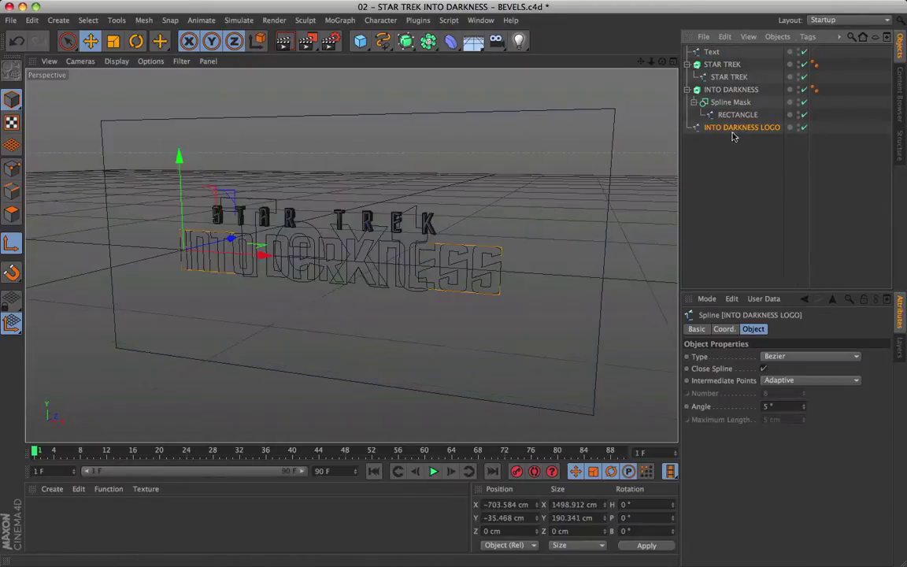
{"action": "left_click_drag", "start_coordinate": [723, 96], "coordinate": [724, 104]}
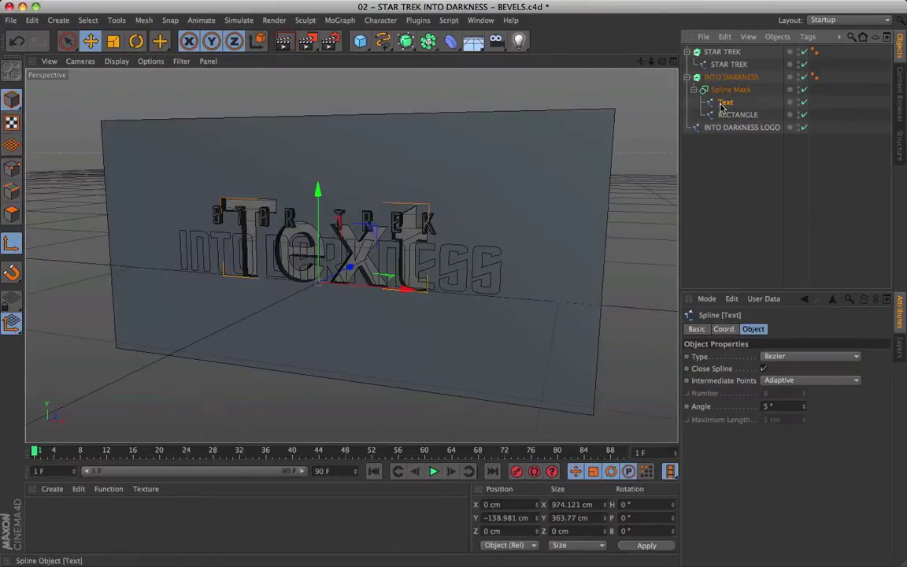
{"action": "left_click_drag", "start_coordinate": [387, 285], "coordinate": [333, 230]}
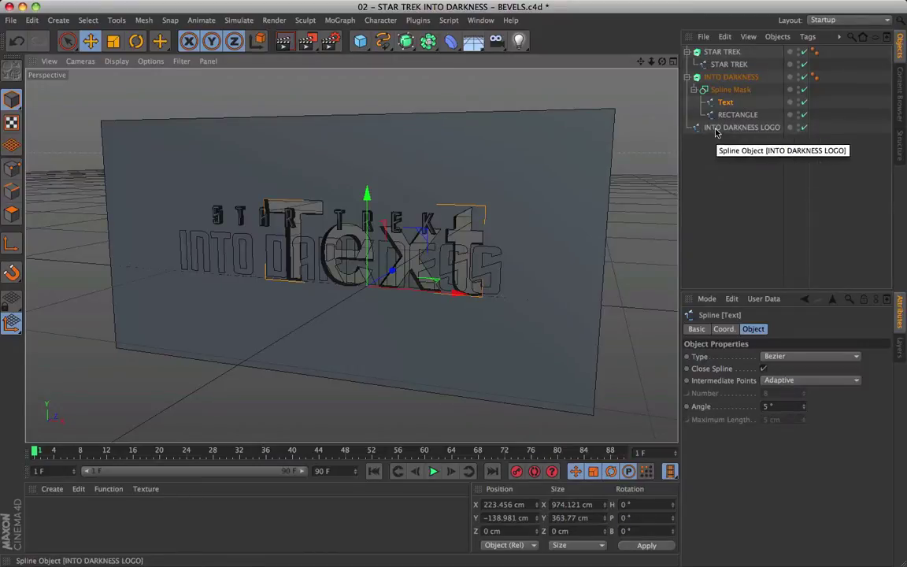
{"action": "left_click_drag", "start_coordinate": [728, 128], "coordinate": [726, 112]}
{"action": "left_click", "coordinate": [725, 102]}
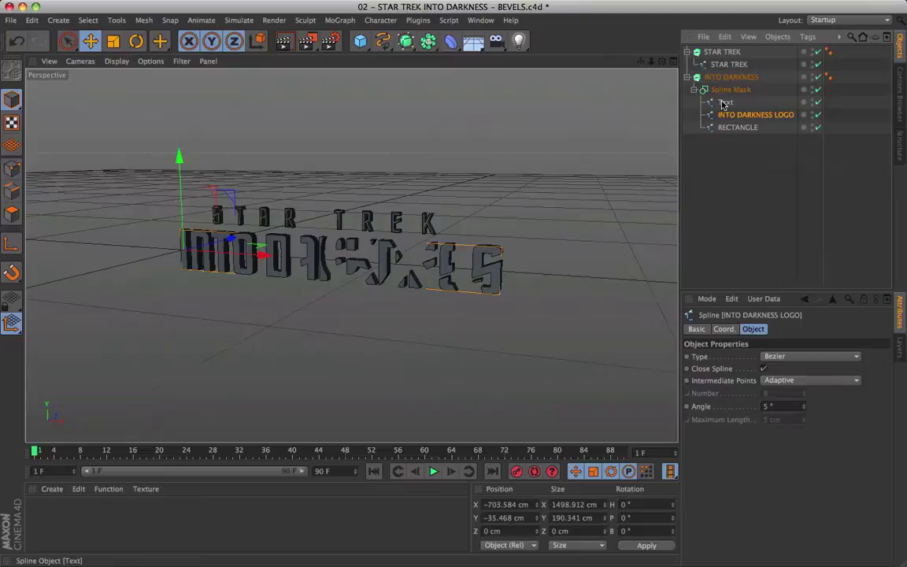
{"action": "key", "text": "Delete"}
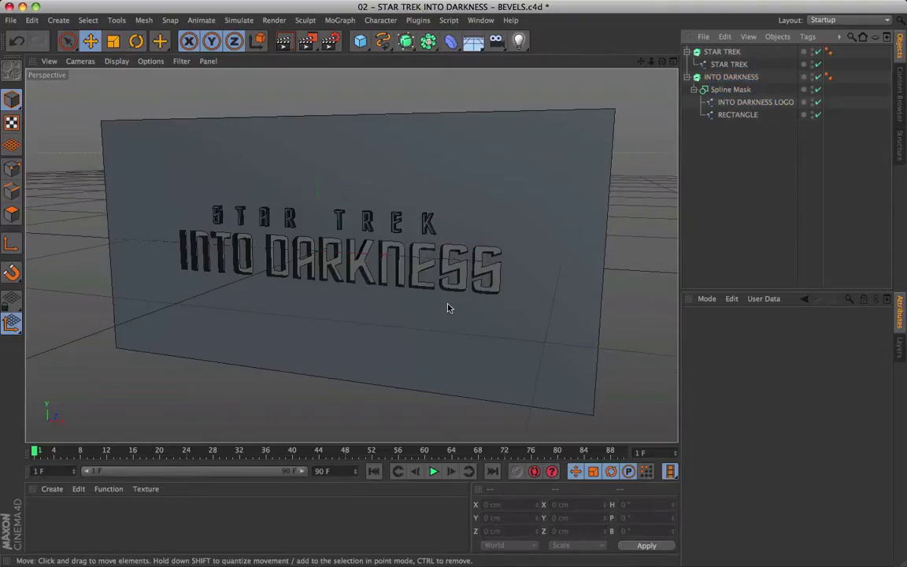
Set the INTO DARKNESS extrusion's Movement Z depth to 80 cm.
{"action": "left_click", "coordinate": [728, 77]}
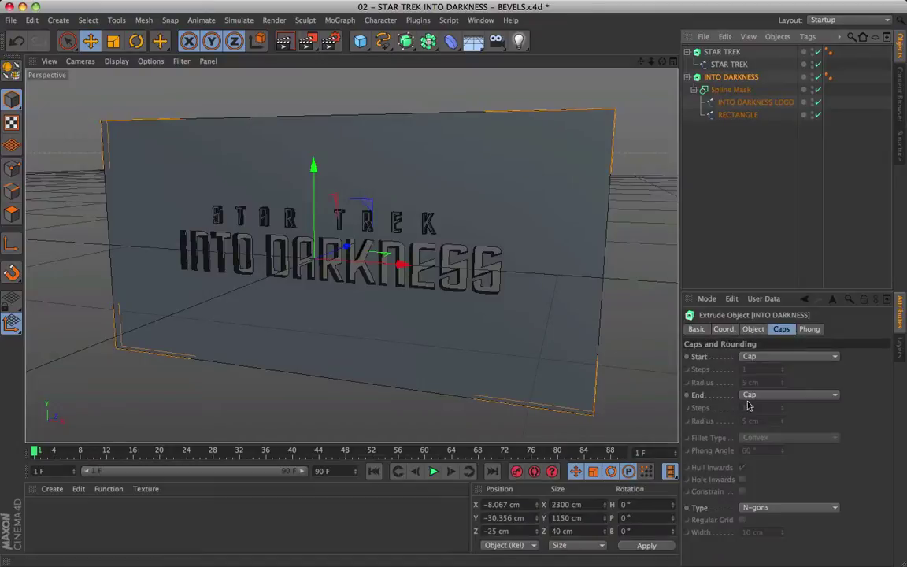
{"action": "left_click", "coordinate": [755, 329]}
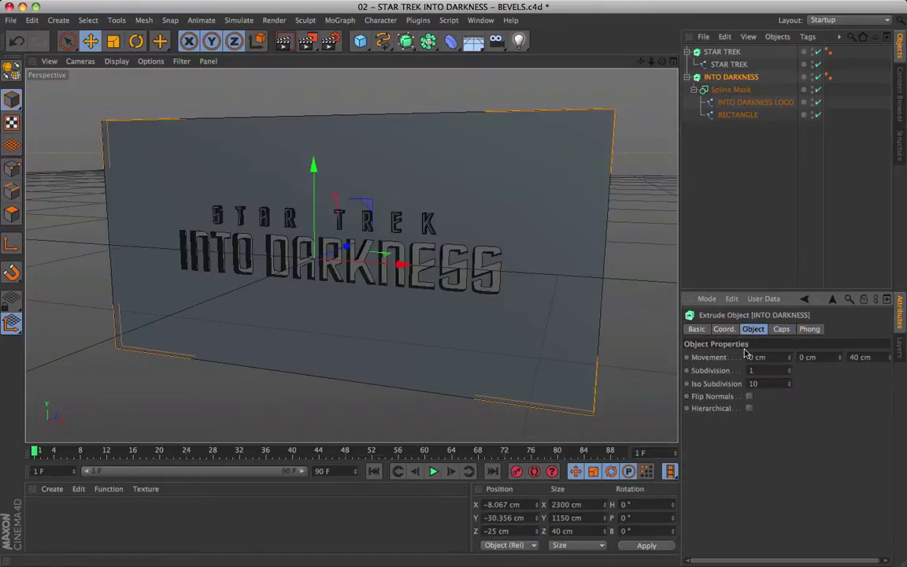
{"action": "left_click", "coordinate": [862, 357]}
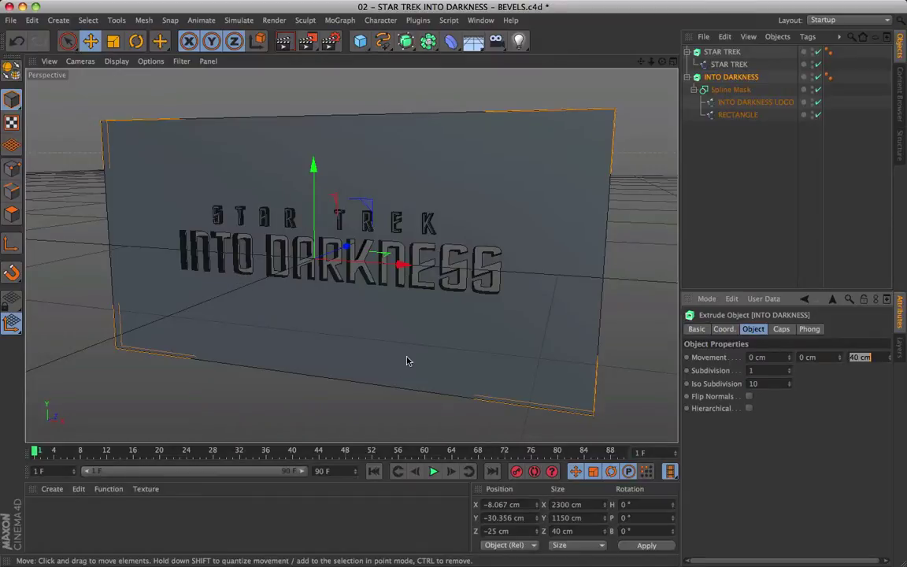
{"action": "type", "text": "80"}
{"action": "key", "text": "Return"}
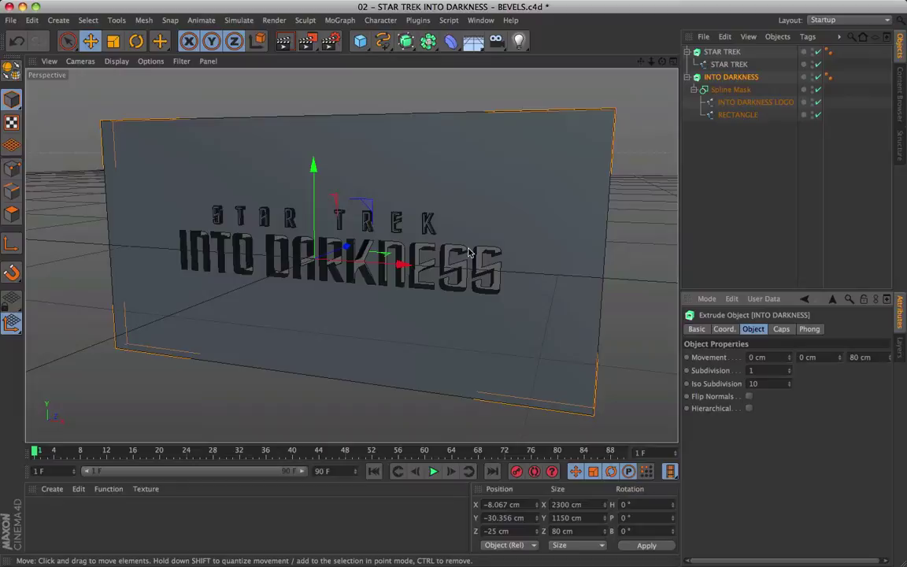
{"action": "left_click", "coordinate": [745, 202]}
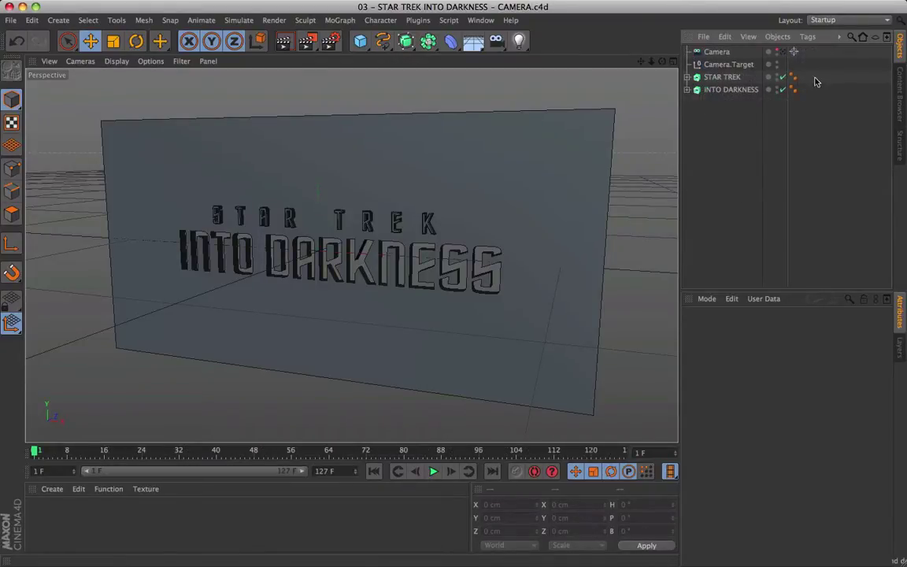
Check the Camera and Camera.Target objects, then bring up the Render Settings window.
{"action": "left_click", "coordinate": [717, 51]}
{"action": "left_click", "coordinate": [729, 64]}
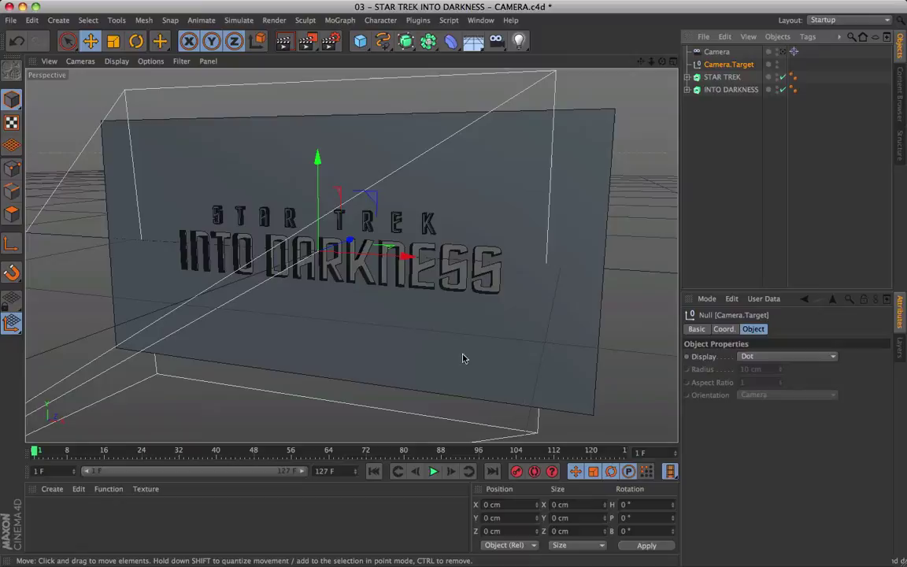
{"action": "left_click", "coordinate": [719, 54]}
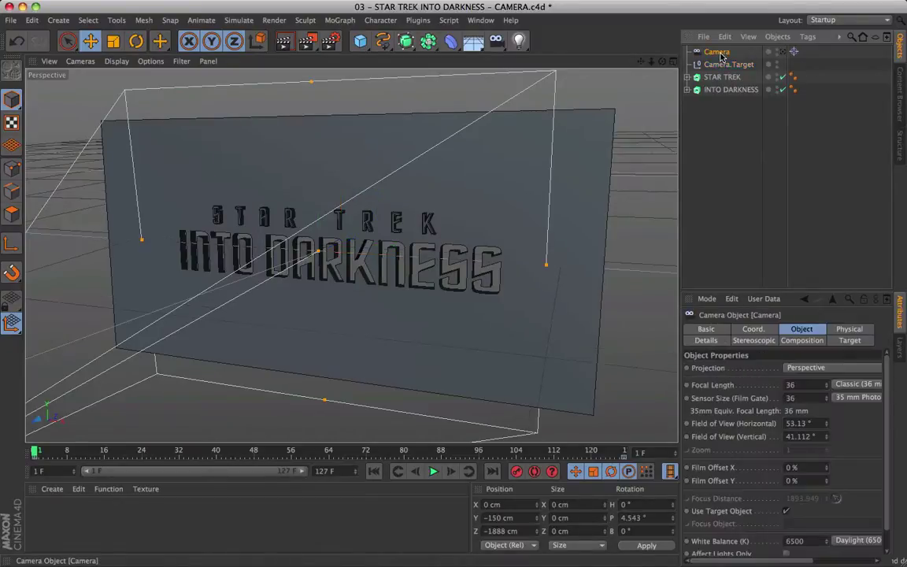
{"action": "left_click", "coordinate": [727, 143]}
{"action": "left_click", "coordinate": [330, 41]}
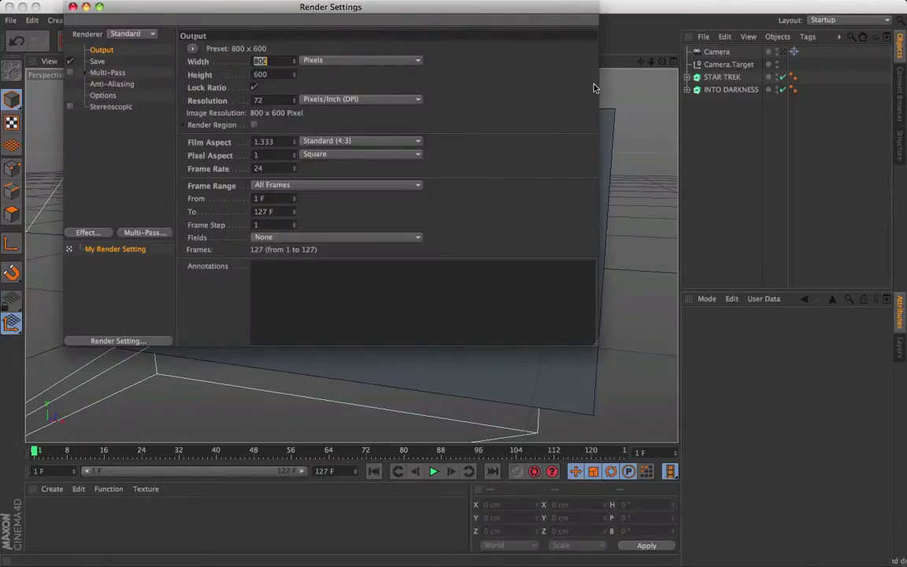
Set the output resolution to 1888 x 776 pixels with Lock Ratio turned off.
{"action": "type", "text": "1888"}
{"action": "key", "text": "Return"}
{"action": "key", "text": "Tab"}
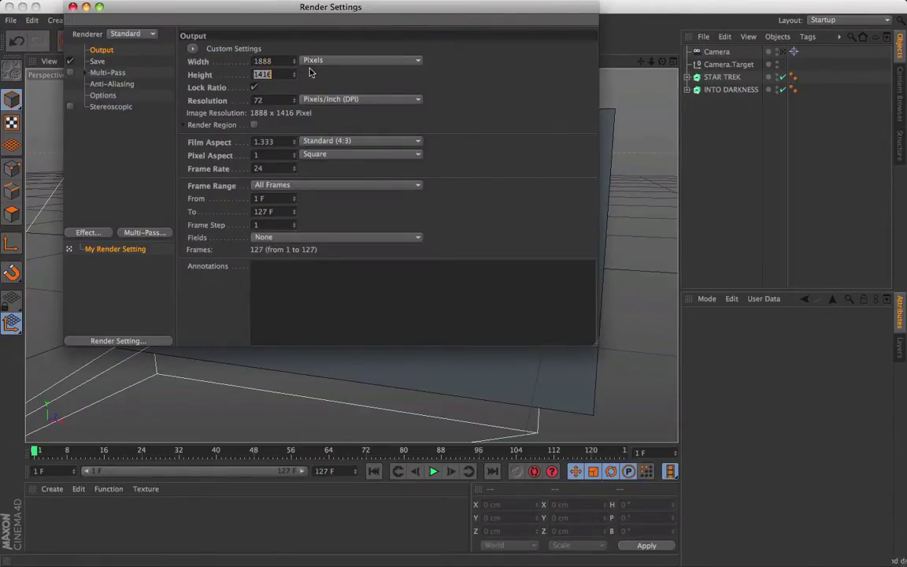
{"action": "left_click", "coordinate": [254, 88]}
{"action": "double_click", "coordinate": [268, 74]}
{"action": "type", "text": "776"}
{"action": "key", "text": "Return"}
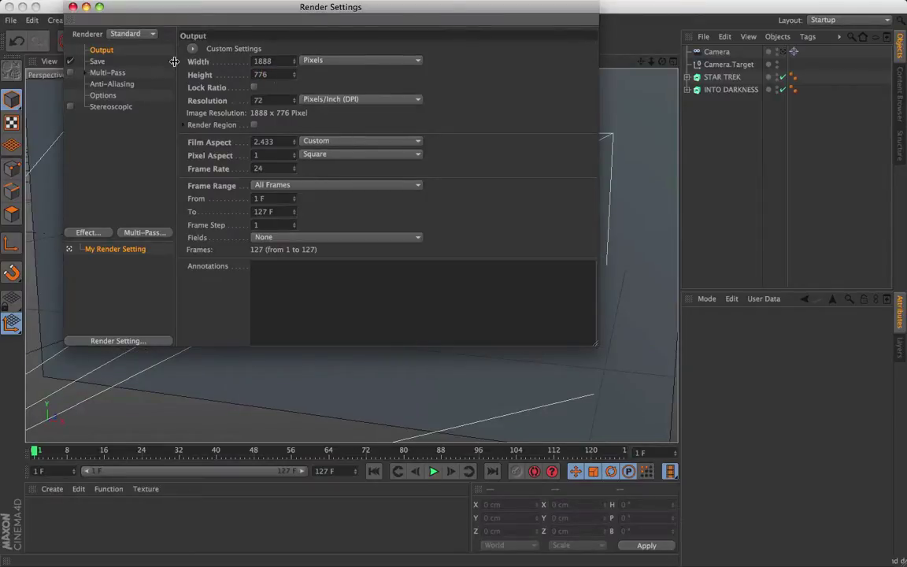
{"action": "double_click", "coordinate": [279, 215]}
Set anti-aliasing to Best and close Render Settings.
{"action": "left_click", "coordinate": [110, 83]}
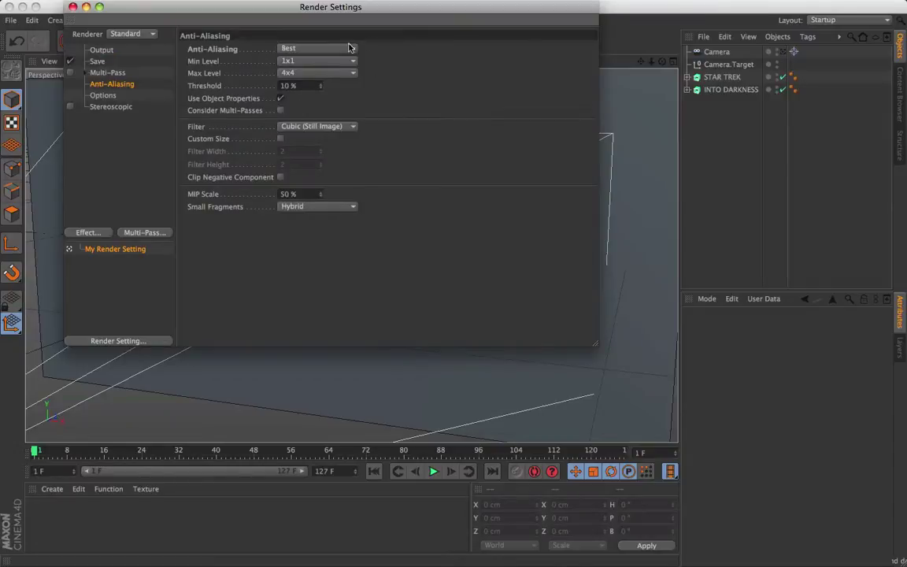
{"action": "left_click", "coordinate": [315, 49]}
{"action": "left_click", "coordinate": [298, 52]}
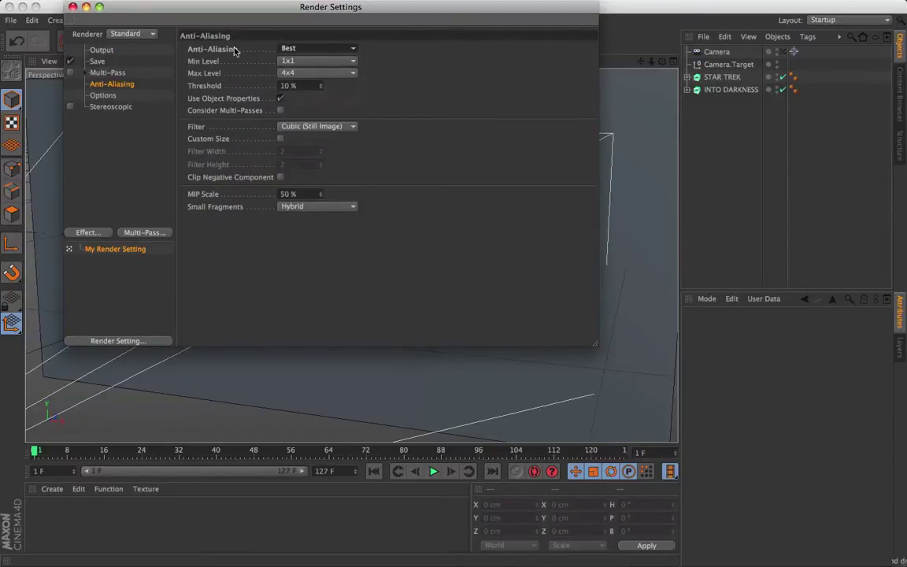
{"action": "left_click", "coordinate": [72, 7]}
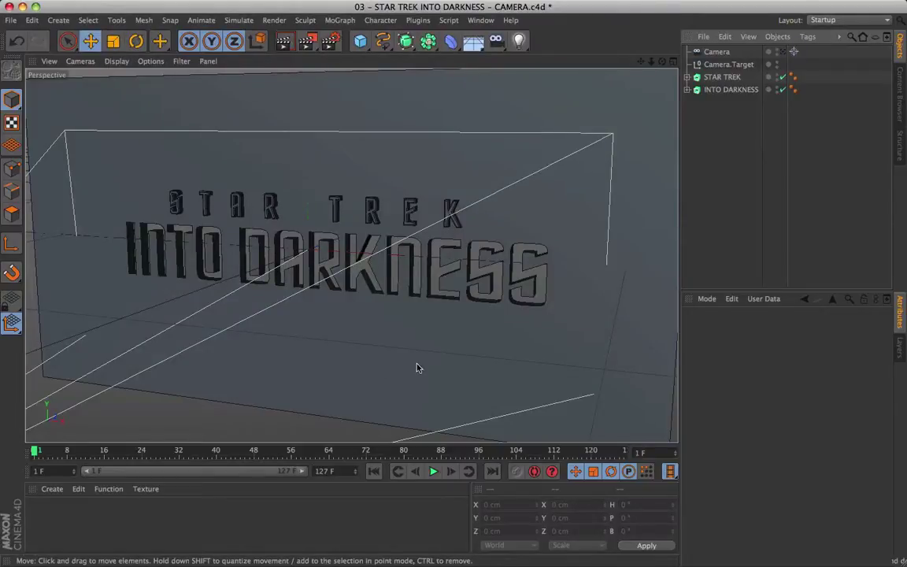
View through the scene camera and set the viewport's tinted border opacity to 33%.
{"action": "left_click", "coordinate": [783, 51]}
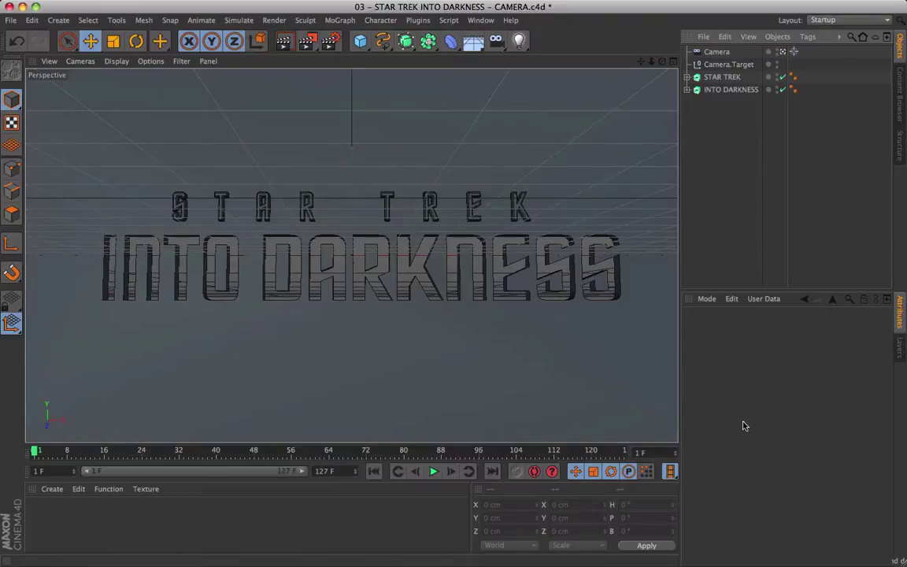
{"action": "left_click", "coordinate": [154, 62]}
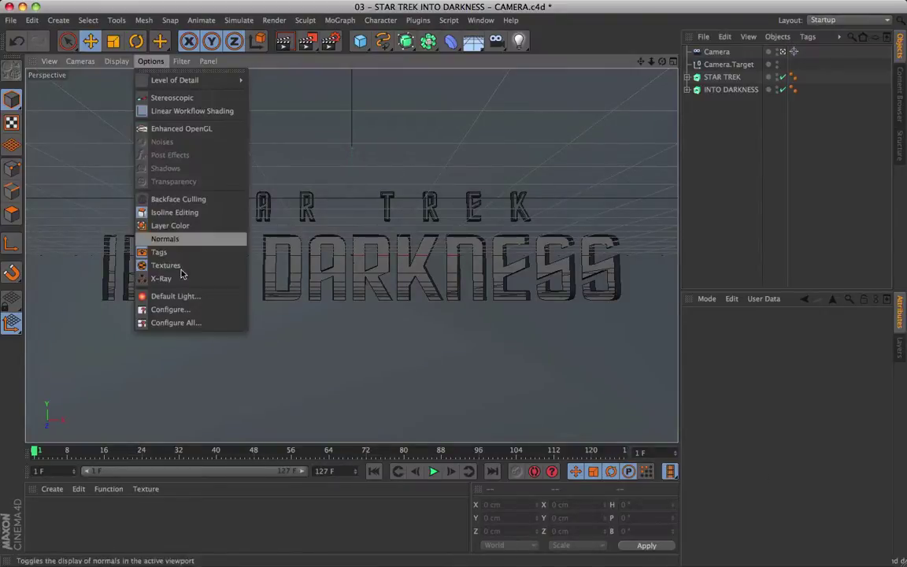
{"action": "left_click", "coordinate": [188, 310]}
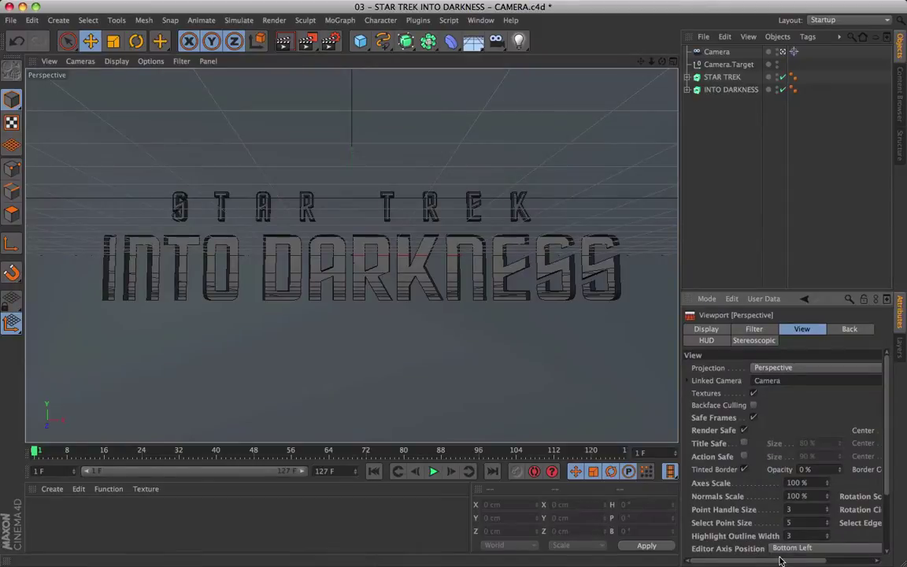
{"action": "scroll", "coordinate": [780, 561], "scroll_direction": "right", "scroll_amount": 3}
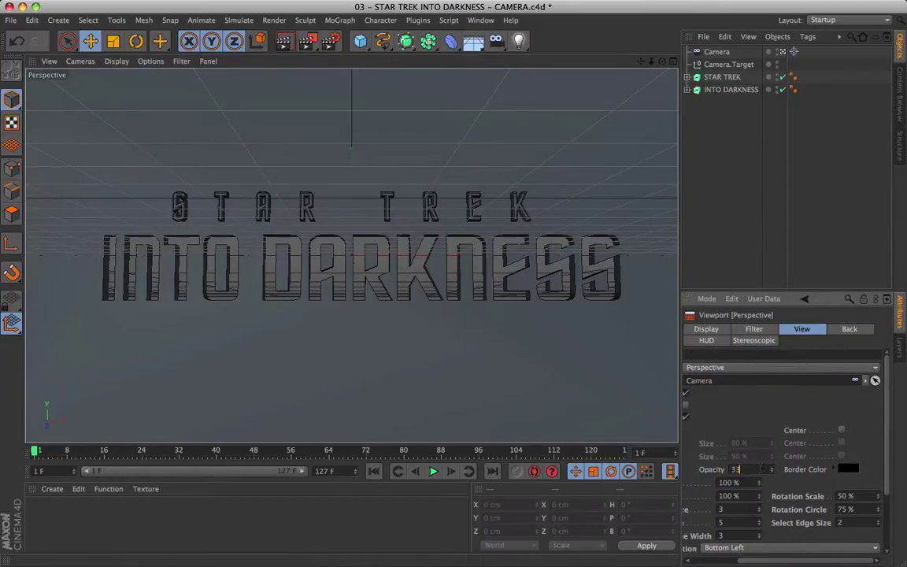
{"action": "key", "text": "Return"}
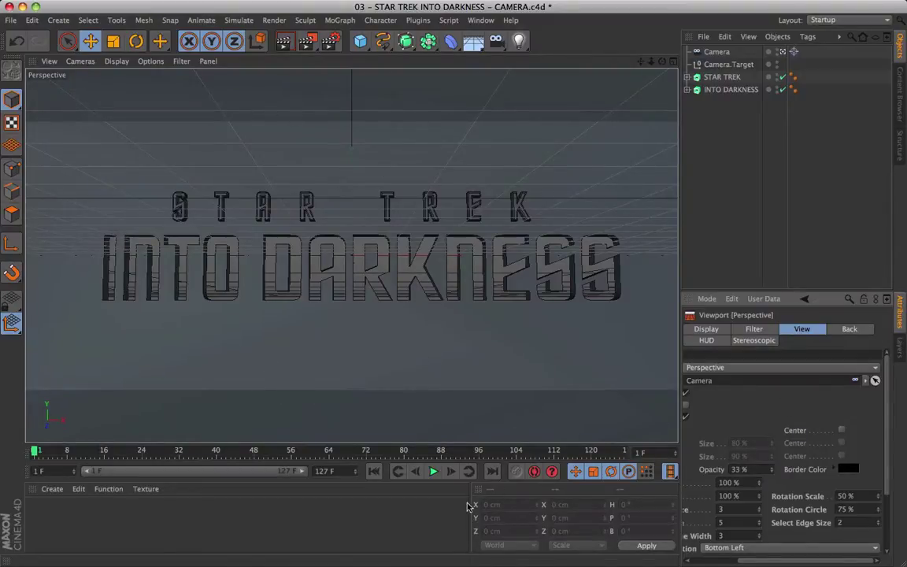
{"action": "left_click", "coordinate": [651, 293]}
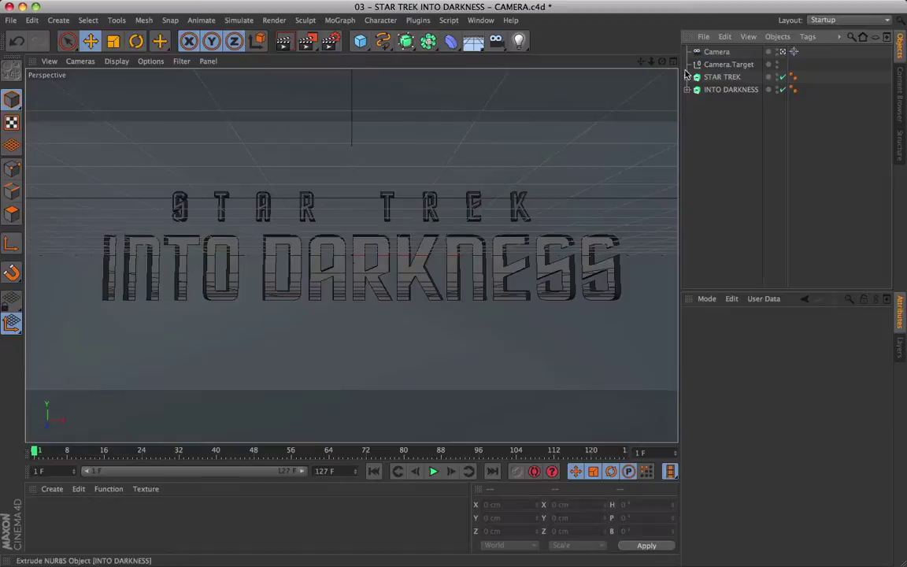
Check the camera's P.Z: -2220 cm at frame 1 and -1888 cm at frame 127.
{"action": "left_click", "coordinate": [716, 52]}
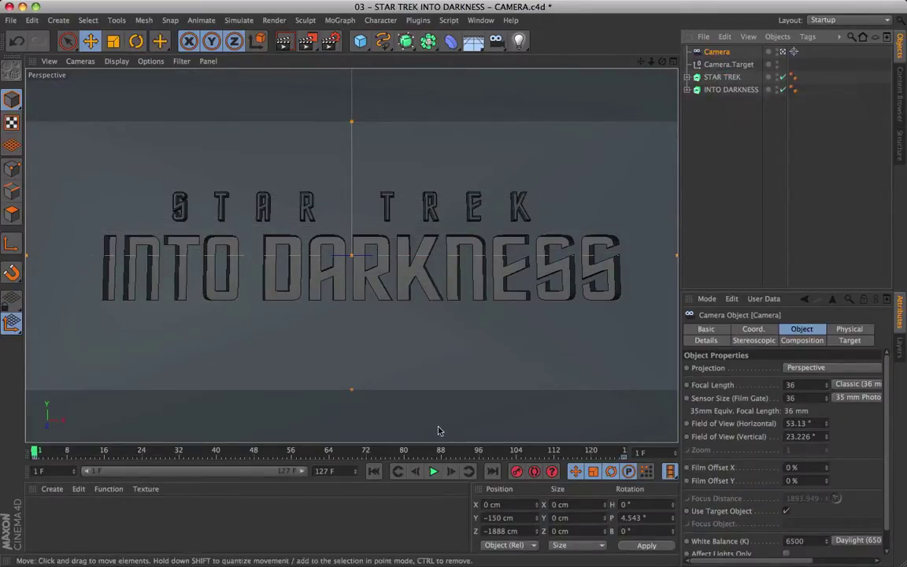
{"action": "left_click", "coordinate": [752, 328]}
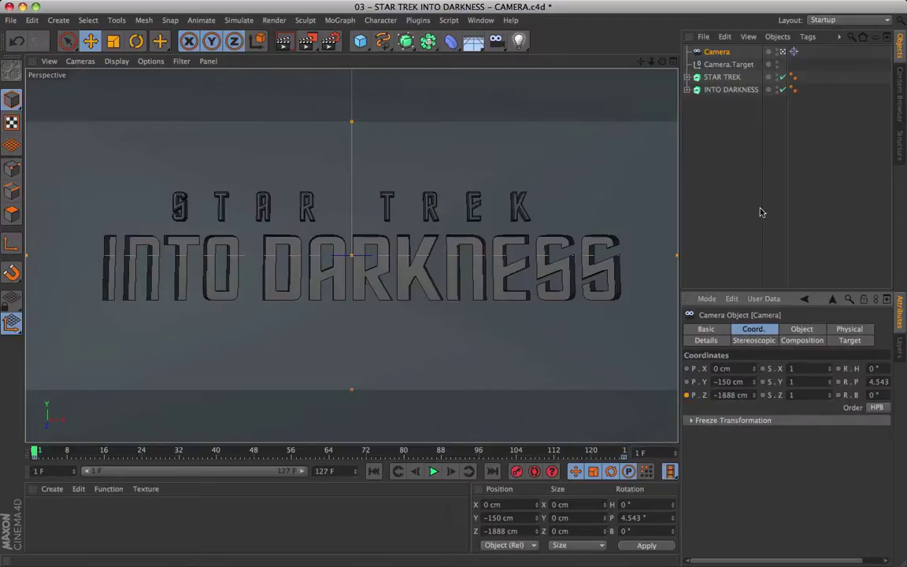
{"action": "scroll", "coordinate": [342, 425], "scroll_direction": "down", "scroll_amount": 2}
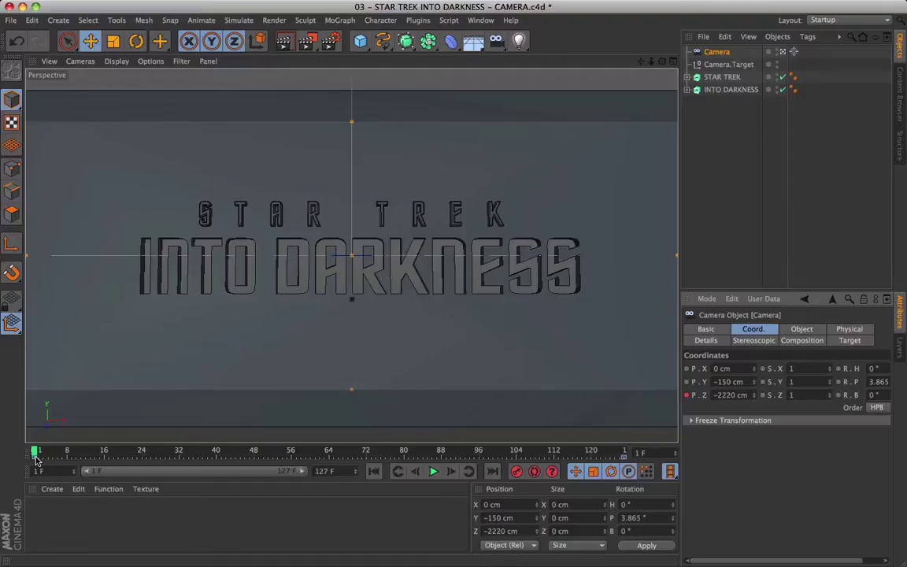
{"action": "left_click", "coordinate": [726, 397]}
{"action": "left_click_drag", "start_coordinate": [35, 453], "coordinate": [623, 453]}
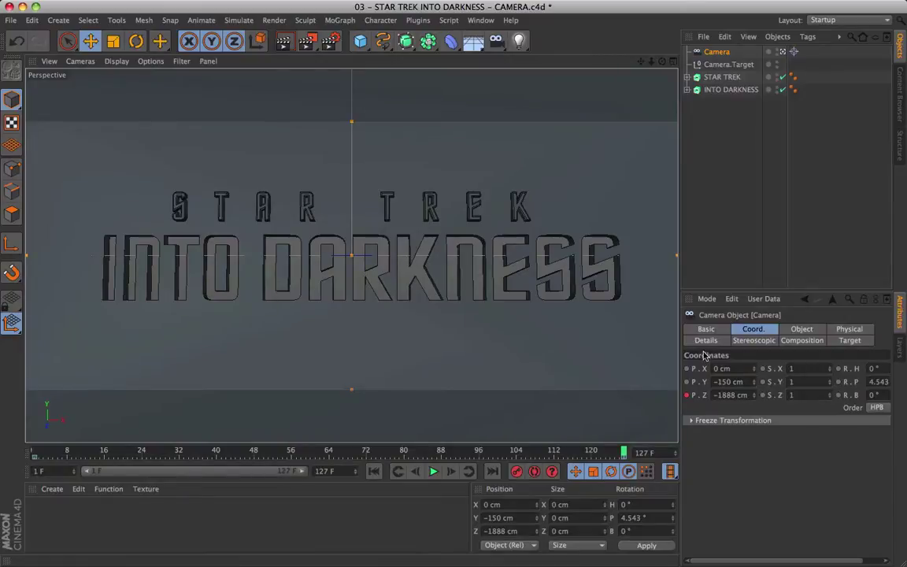
{"action": "left_click", "coordinate": [731, 395]}
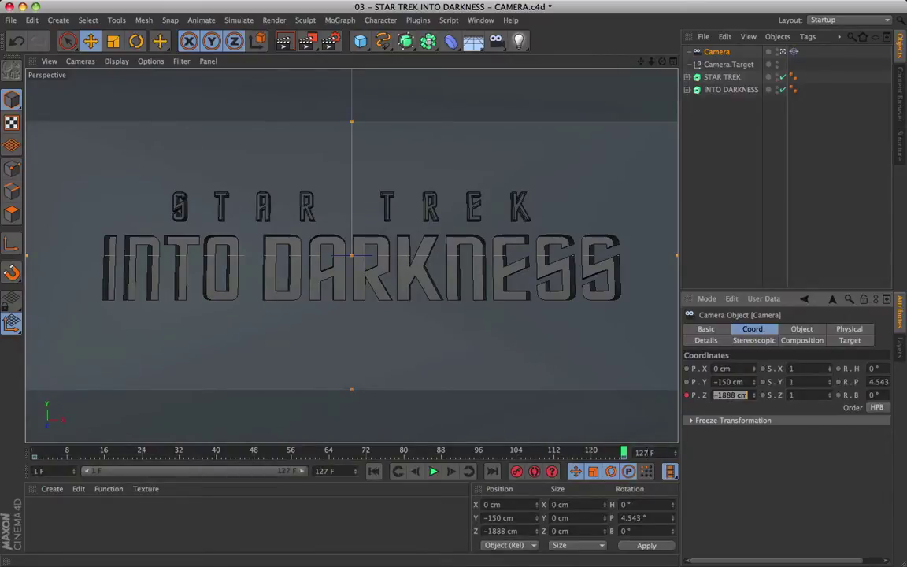
At frame 1, try lowering the camera's P.Y by dragging, then play briefly to frame 26.
{"action": "left_click", "coordinate": [726, 64]}
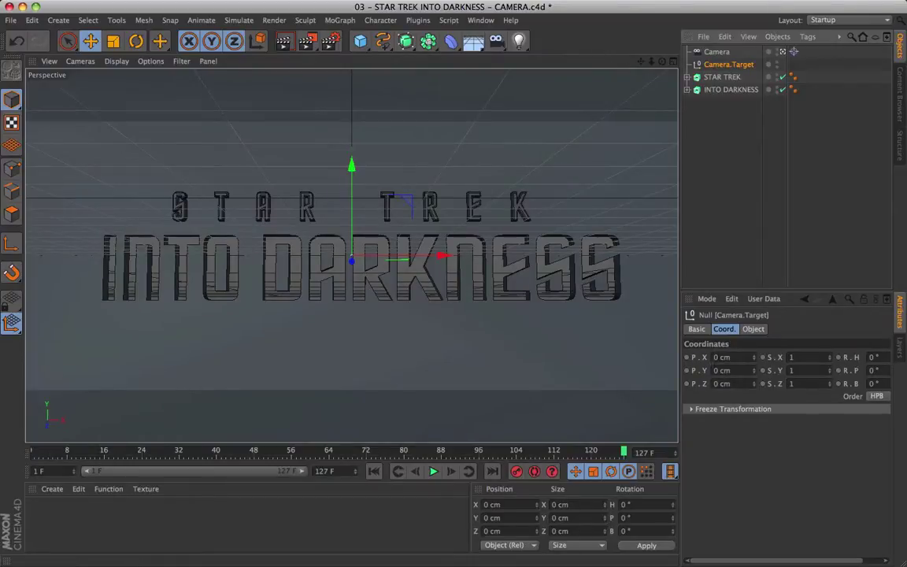
{"action": "left_click", "coordinate": [374, 471]}
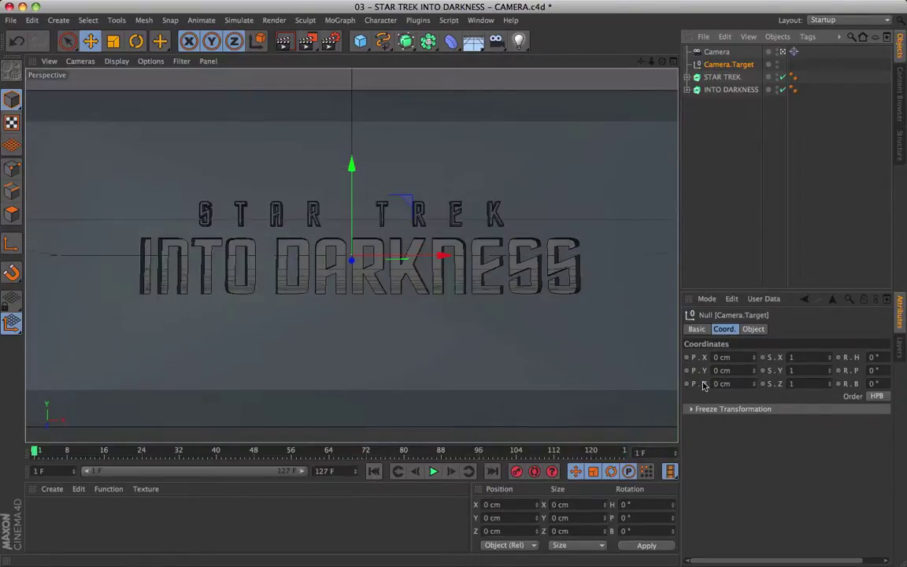
{"action": "left_click", "coordinate": [717, 51]}
{"action": "left_click", "coordinate": [737, 382]}
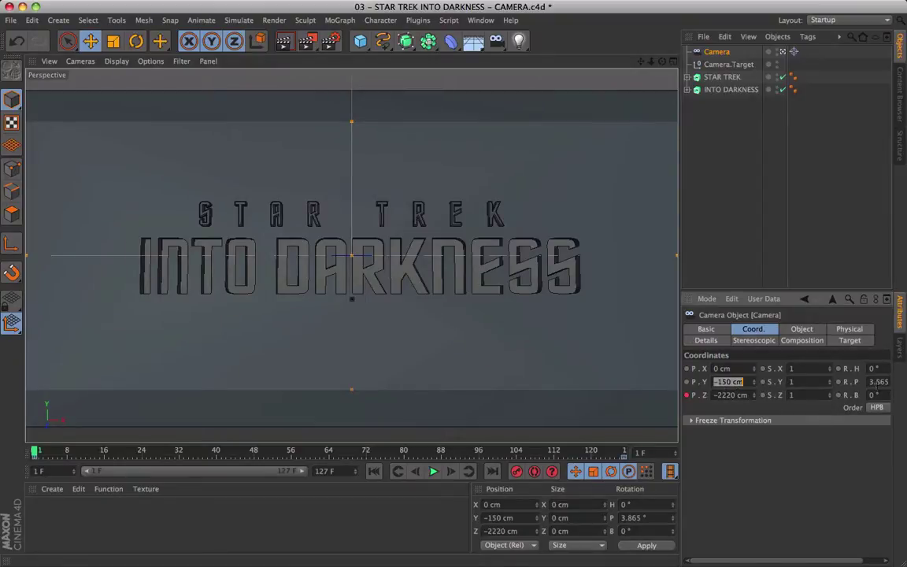
{"action": "left_click", "coordinate": [878, 382]}
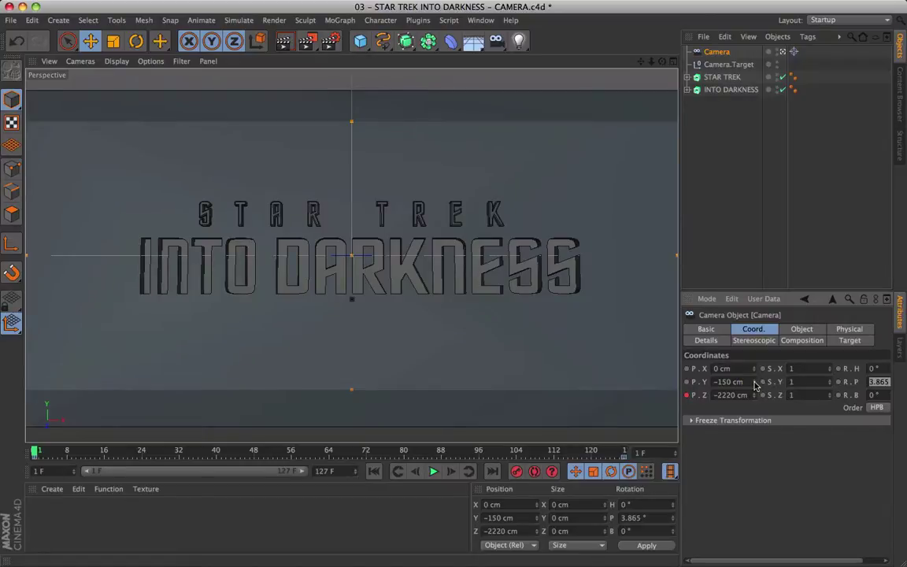
{"action": "left_click_drag", "start_coordinate": [754, 383], "coordinate": [755, 429]}
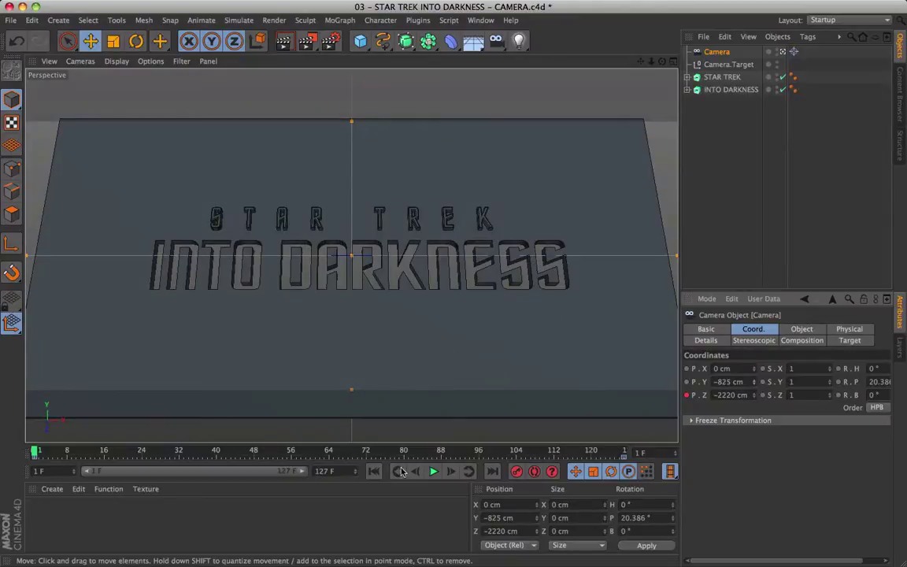
{"action": "left_click", "coordinate": [434, 471]}
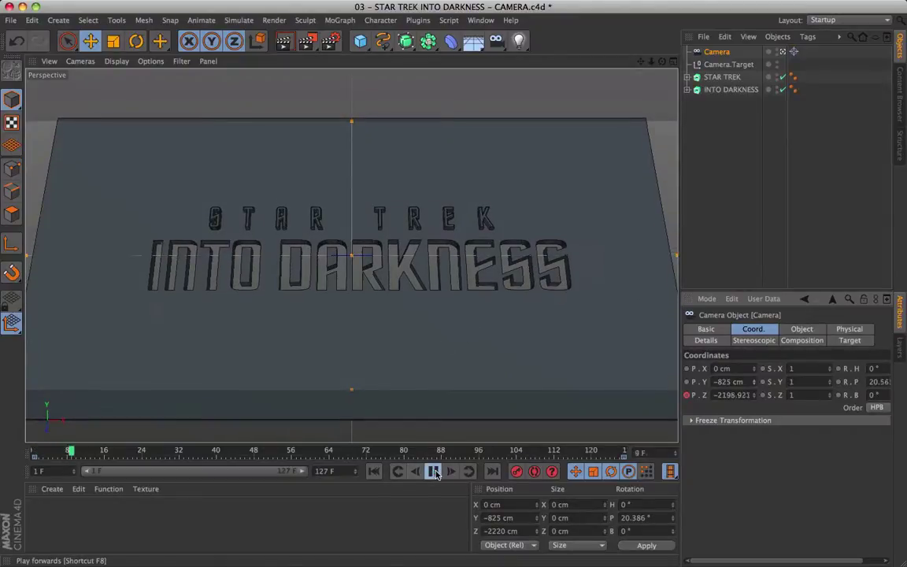
{"action": "left_click", "coordinate": [433, 470]}
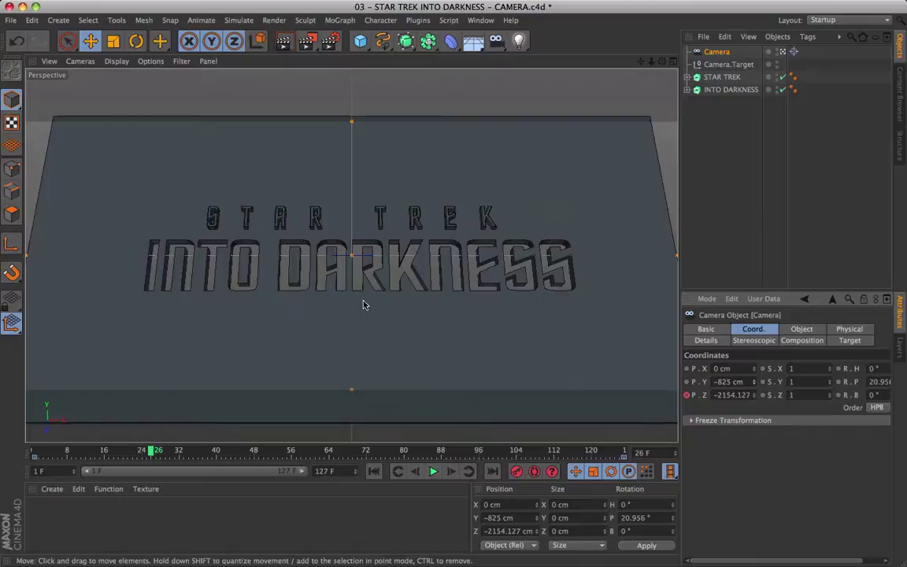
Set the camera's P.Y height to 150 cm and scrub back to frame 1.
{"action": "left_click", "coordinate": [731, 382]}
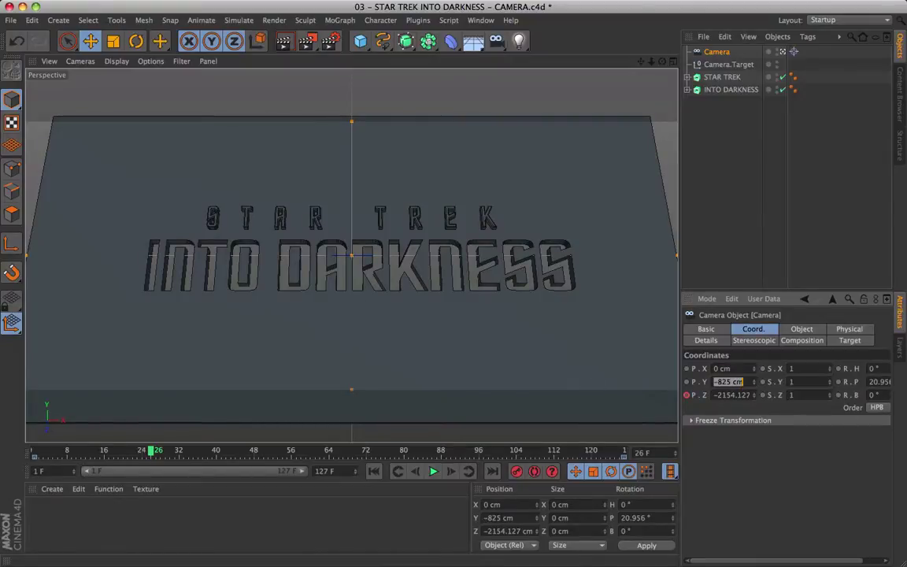
{"action": "type", "text": "150"}
{"action": "key", "text": "Return"}
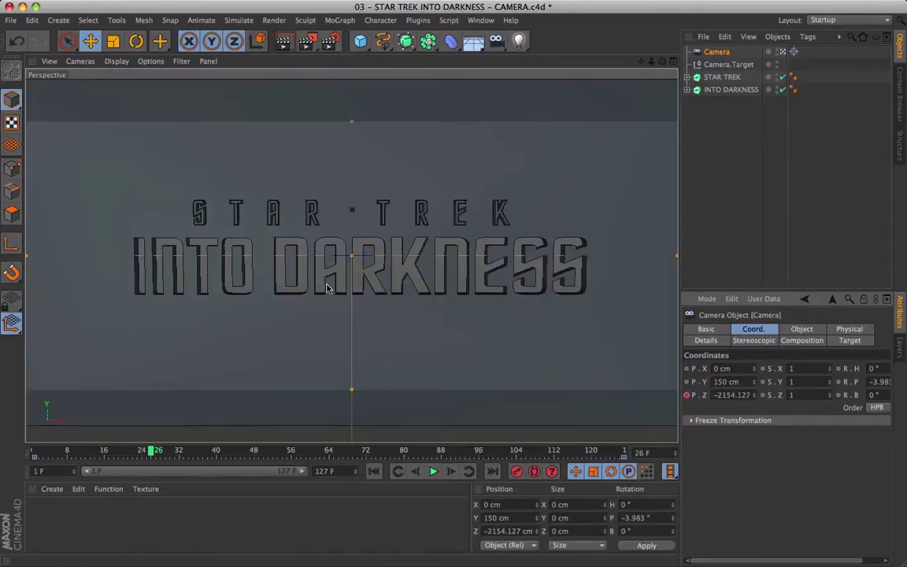
{"action": "left_click_drag", "start_coordinate": [117, 451], "coordinate": [35, 451]}
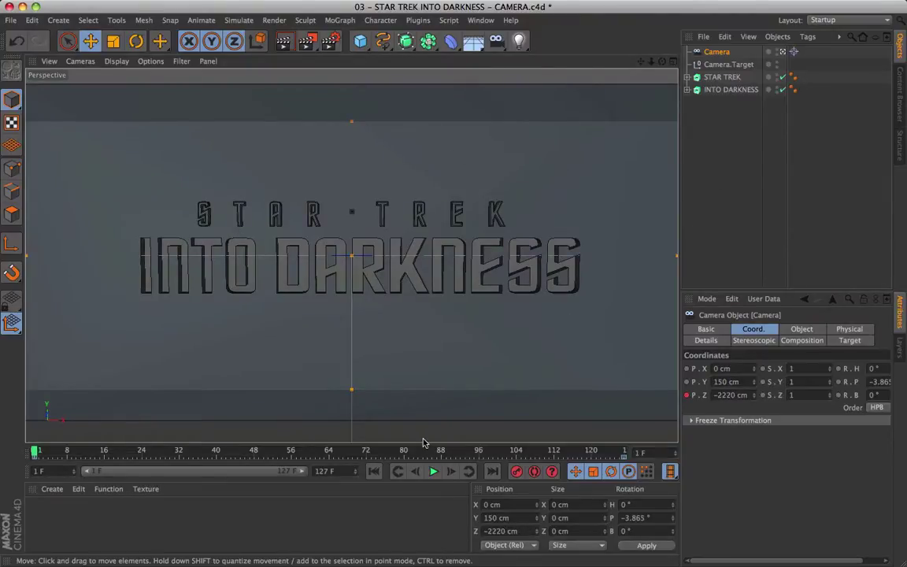
{"action": "left_click", "coordinate": [714, 175]}
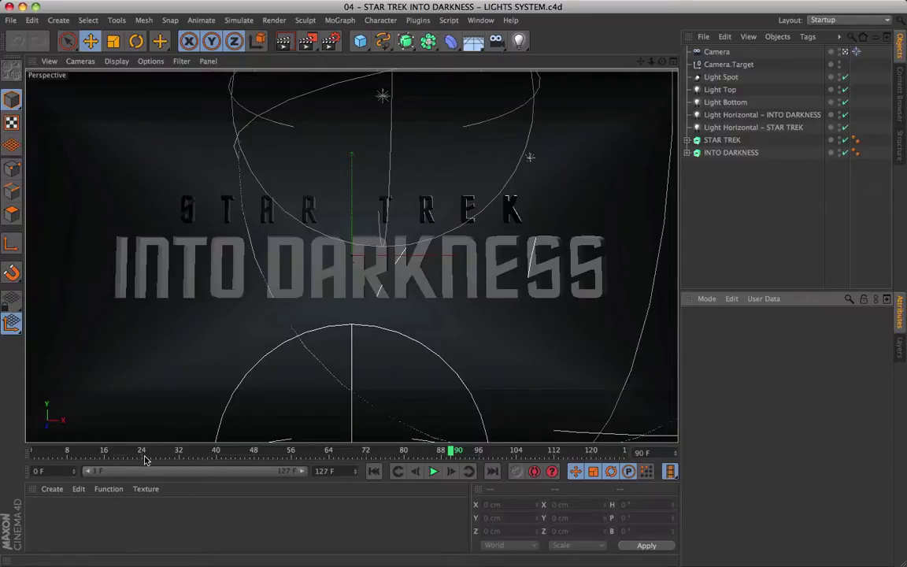
Go back to frame 1 and switch the viewport from the scene camera to the editor Perspective view.
{"action": "left_click", "coordinate": [374, 471]}
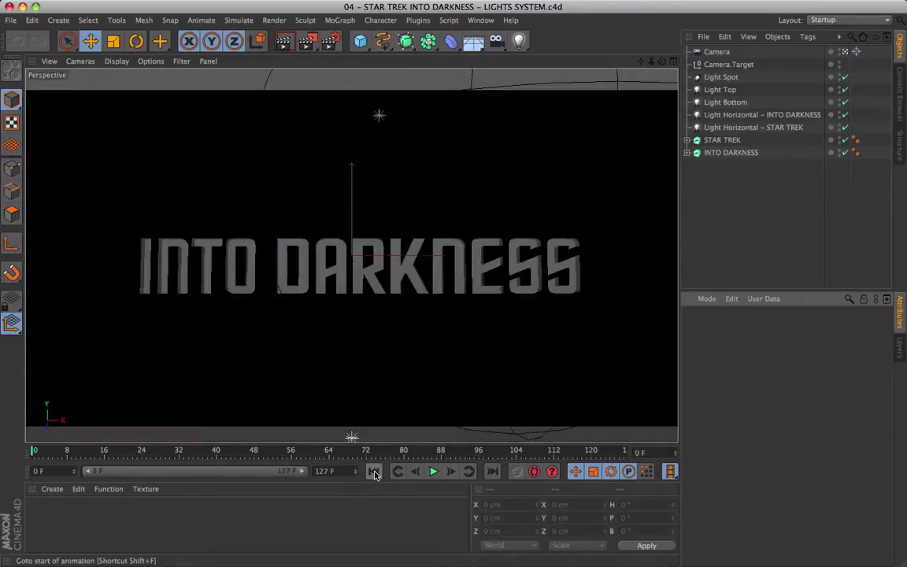
{"action": "left_click", "coordinate": [845, 51]}
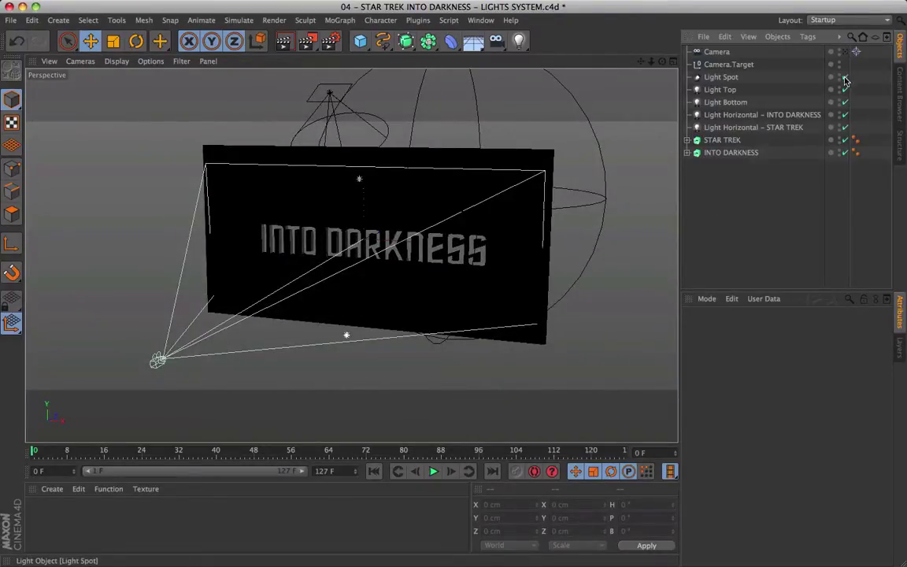
Toggle the lights' visibility, then disable and re-enable Light Spot to compare the lighting.
{"action": "left_click_drag", "start_coordinate": [840, 89], "coordinate": [844, 126]}
{"action": "left_click", "coordinate": [840, 127]}
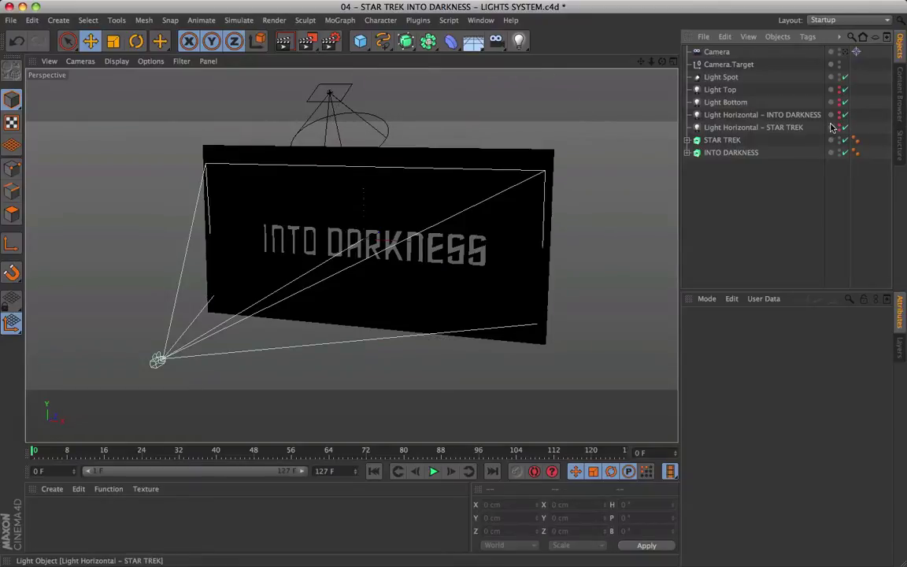
{"action": "left_click", "coordinate": [721, 78]}
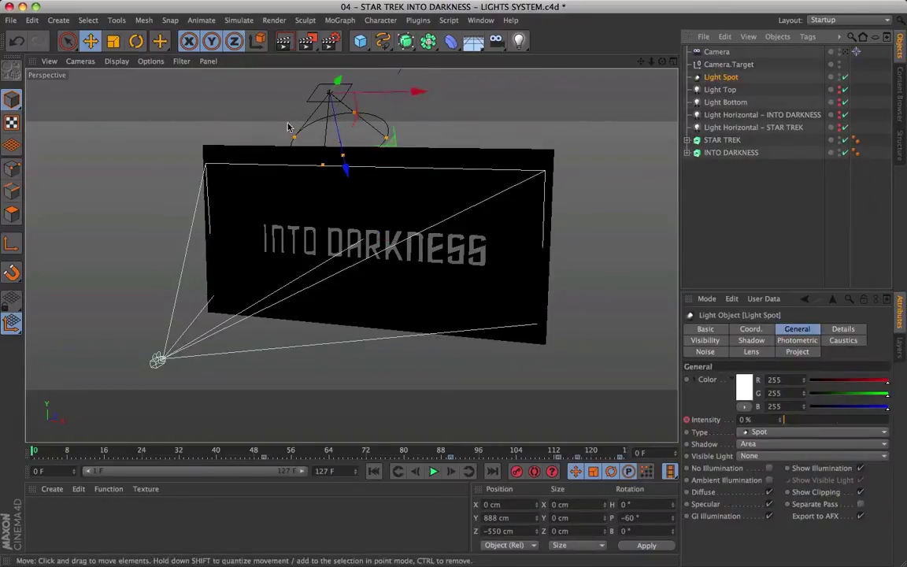
{"action": "left_click", "coordinate": [844, 77]}
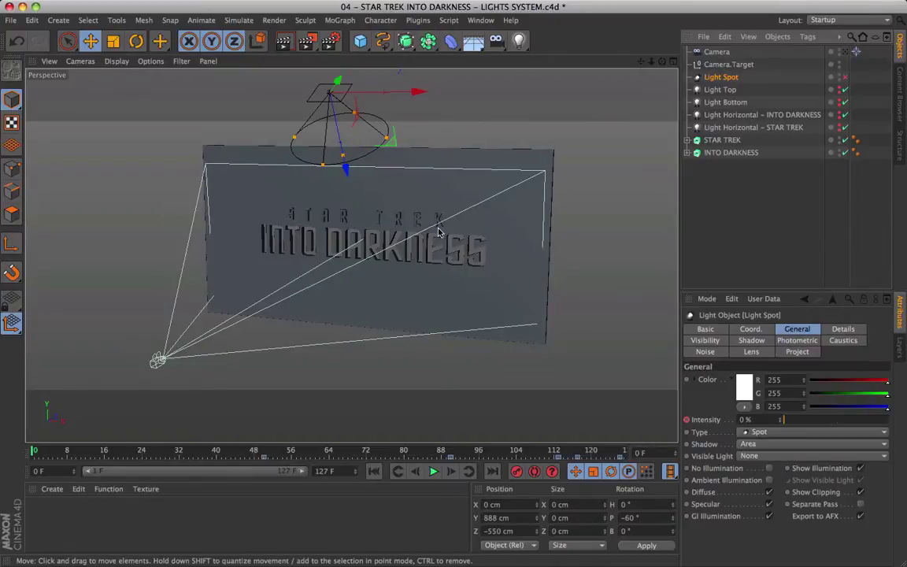
{"action": "left_click", "coordinate": [845, 78]}
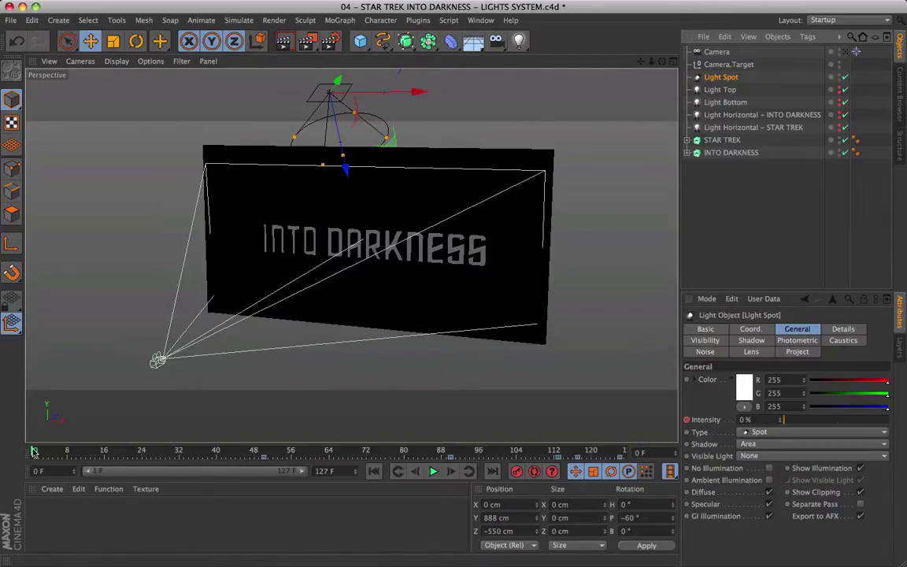
Render test previews at frame 71 and at frame 50, where the spotlight is at 0%.
{"action": "left_click_drag", "start_coordinate": [34, 451], "coordinate": [453, 494]}
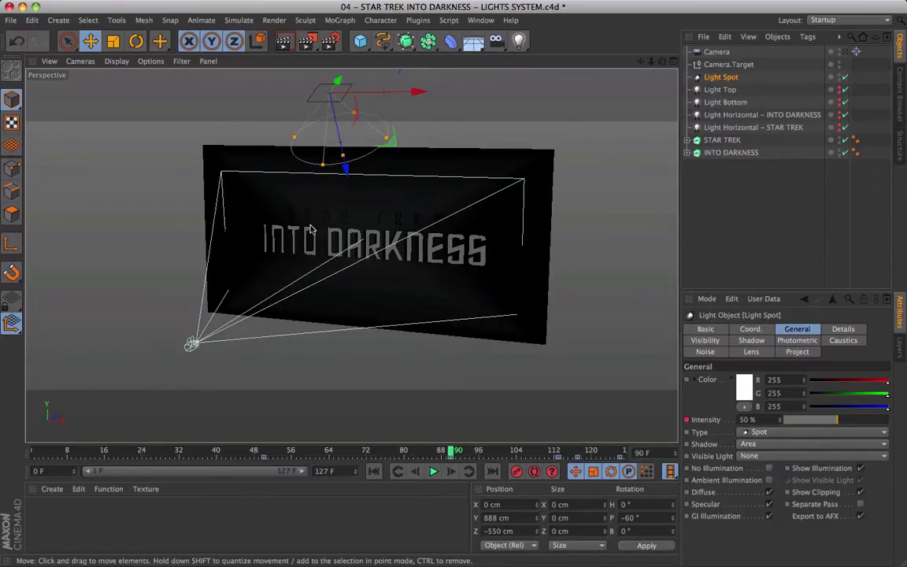
{"action": "key", "text": "ctrl+r"}
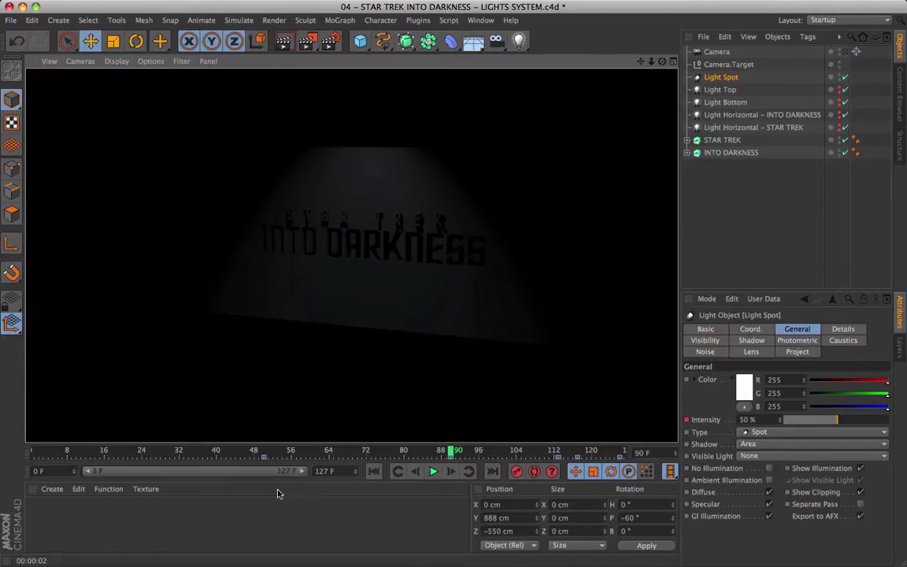
{"action": "left_click", "coordinate": [397, 452]}
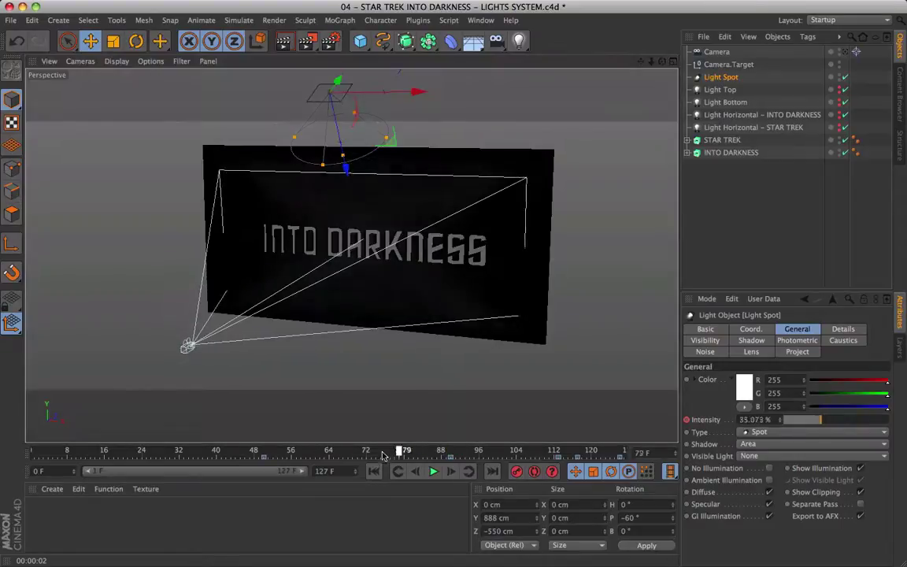
{"action": "left_click_drag", "start_coordinate": [383, 455], "coordinate": [270, 453]}
{"action": "key", "text": "ctrl+r"}
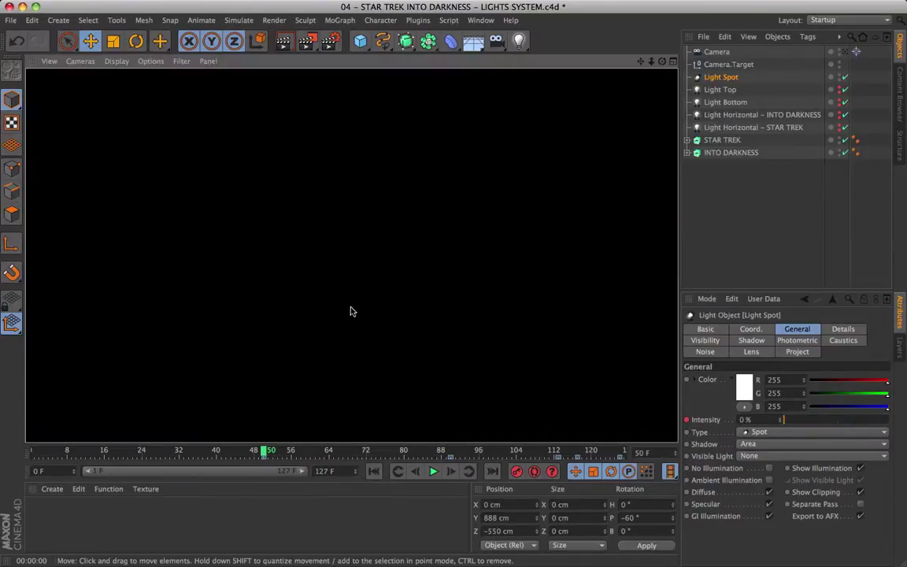
Select Light Top, enable Light Bottom, and show Light Top's falloff details.
{"action": "left_click", "coordinate": [780, 201]}
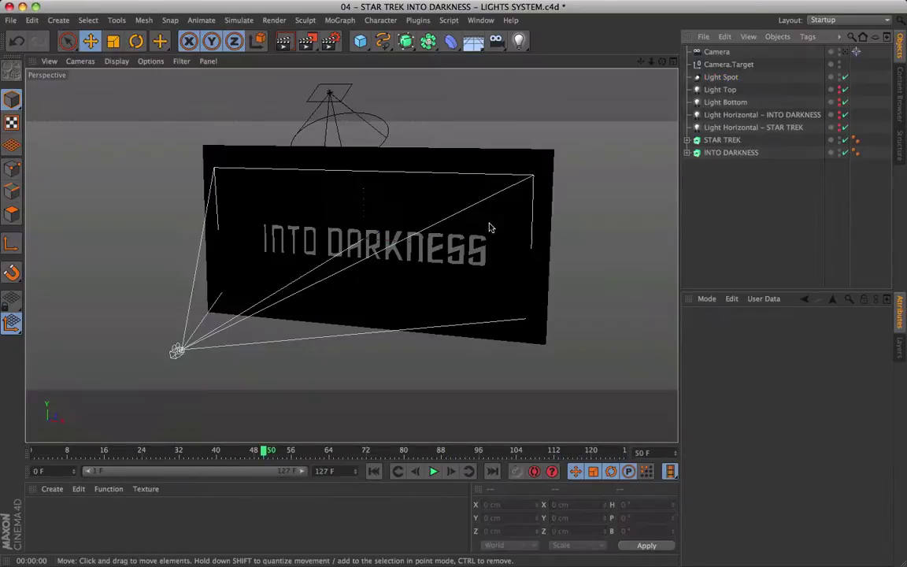
{"action": "left_click", "coordinate": [729, 90]}
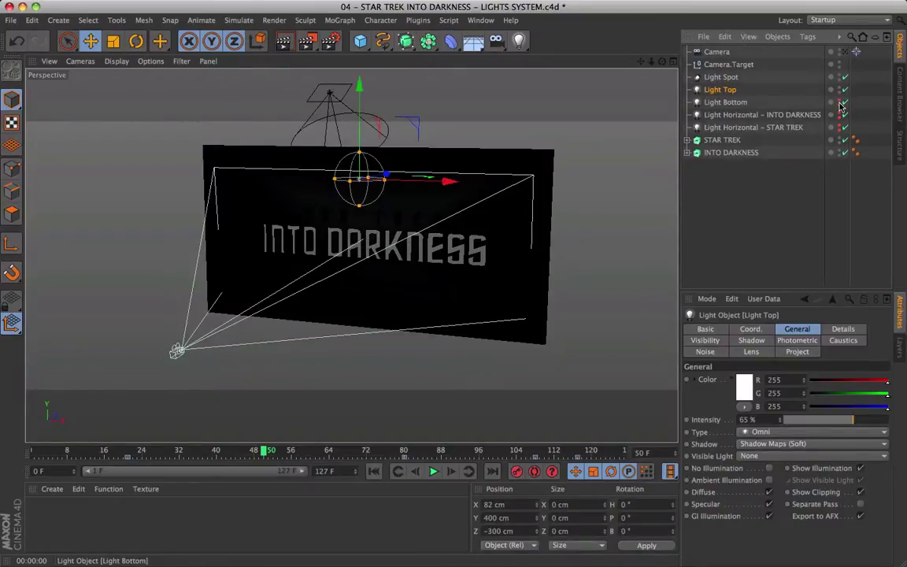
{"action": "left_click", "coordinate": [843, 103]}
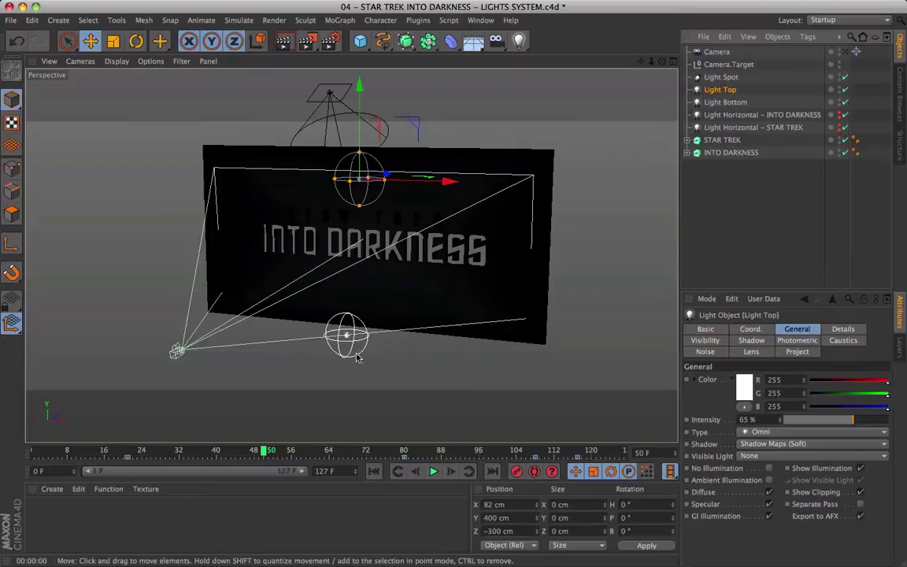
{"action": "left_click", "coordinate": [851, 330]}
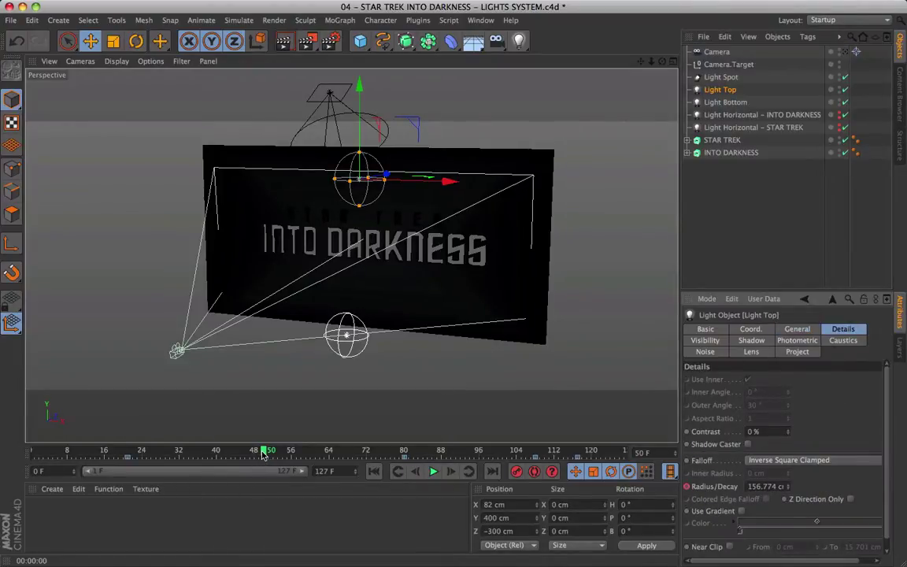
Move to frame 80 and render a preview in the editor view.
{"action": "left_click_drag", "start_coordinate": [264, 453], "coordinate": [403, 471]}
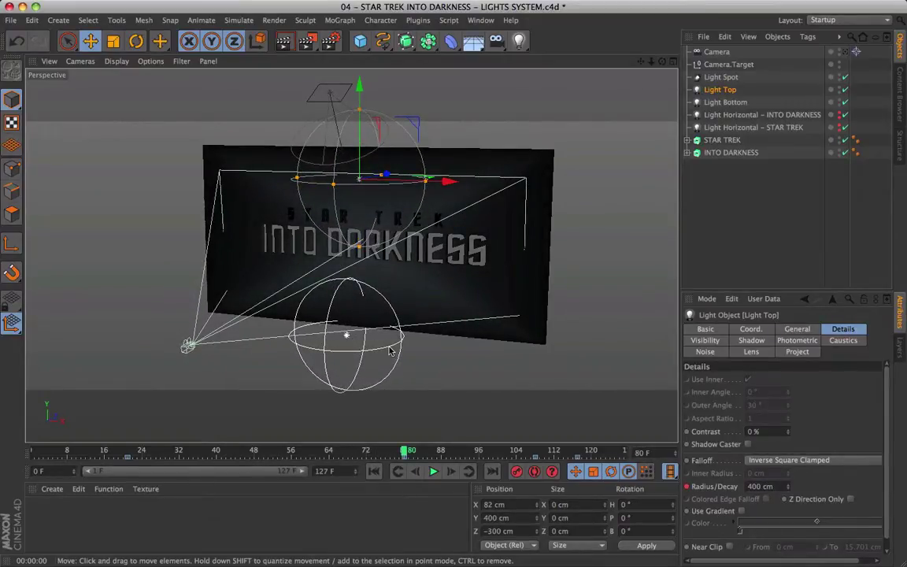
{"action": "key", "text": "ctrl+r"}
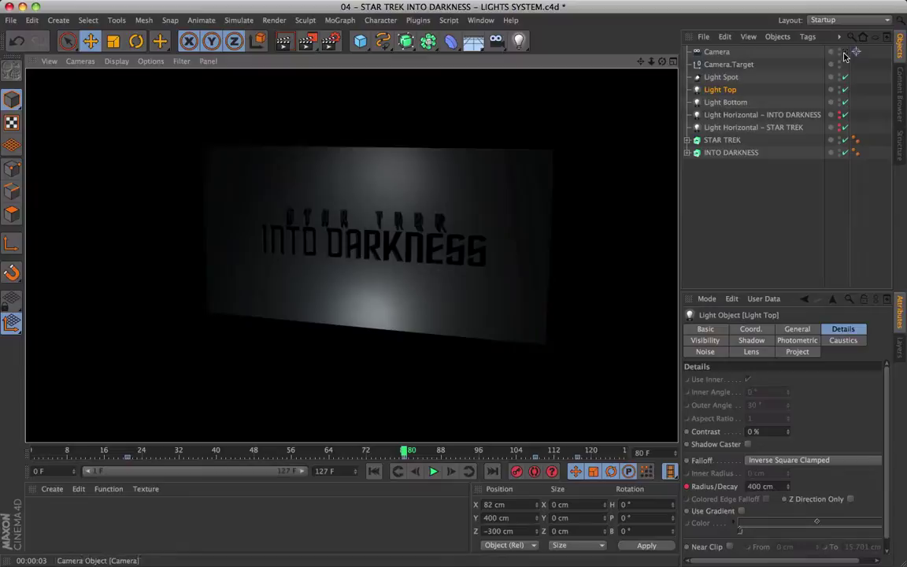
{"action": "left_click", "coordinate": [855, 51]}
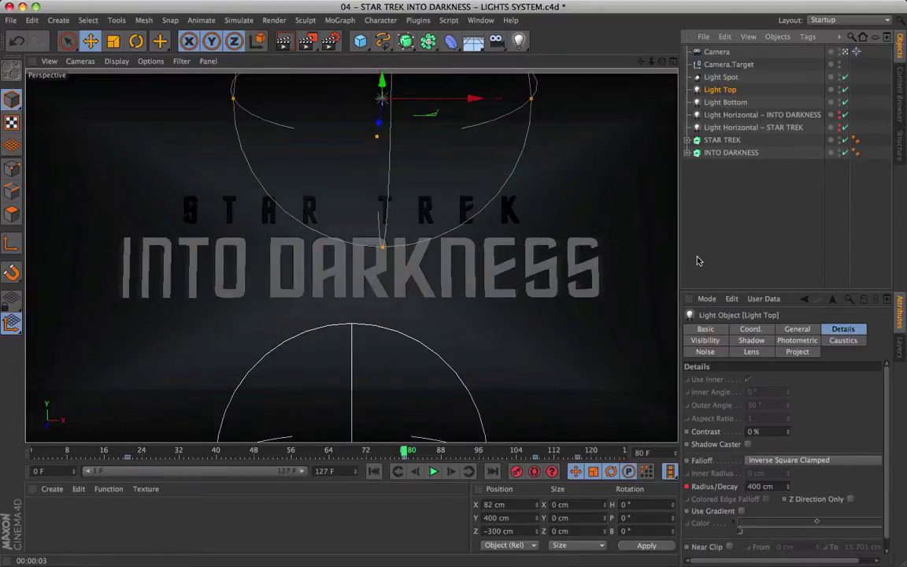
{"action": "key", "text": "ctrl+r"}
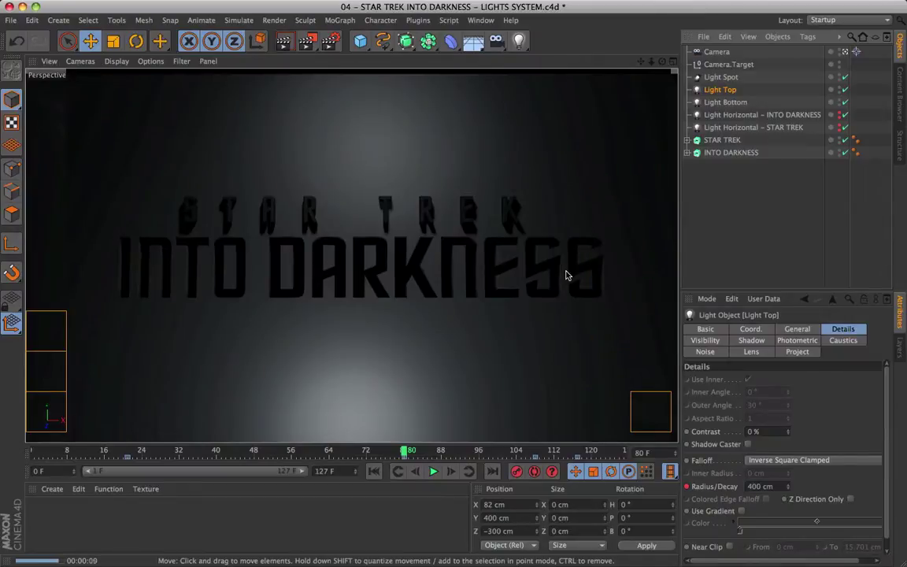
Show Light Horizontal – INTO DARKNESS's falloff at frame 60 and orbit around the title plane.
{"action": "left_click", "coordinate": [846, 52]}
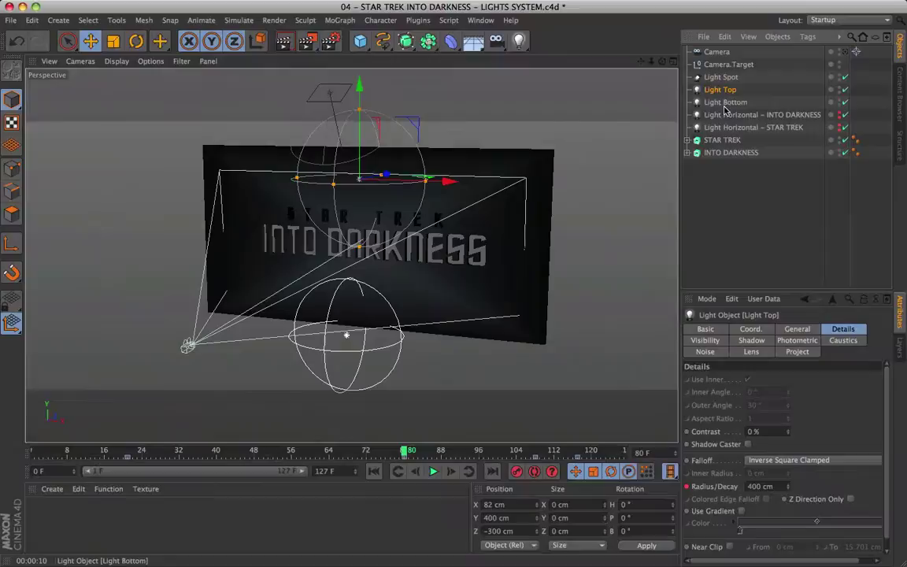
{"action": "left_click", "coordinate": [726, 115]}
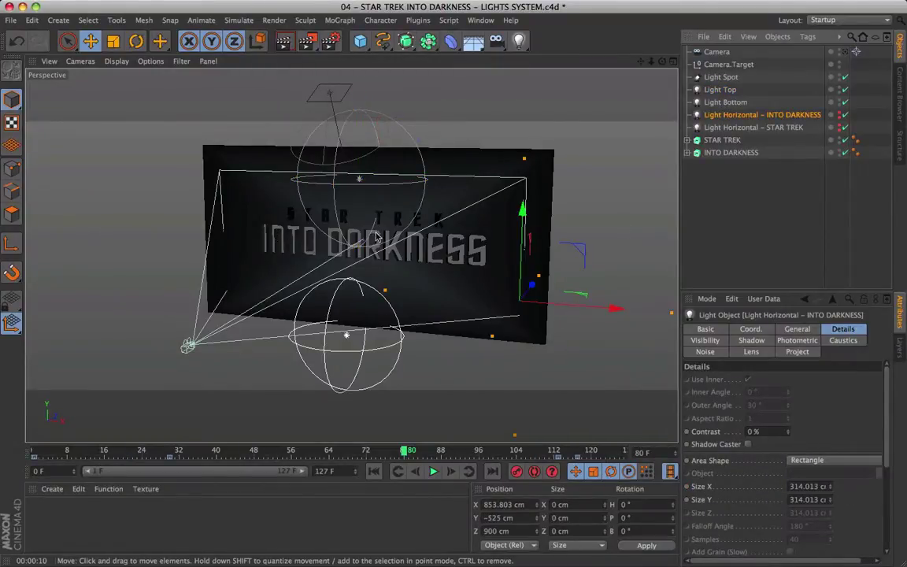
{"action": "left_click", "coordinate": [840, 116]}
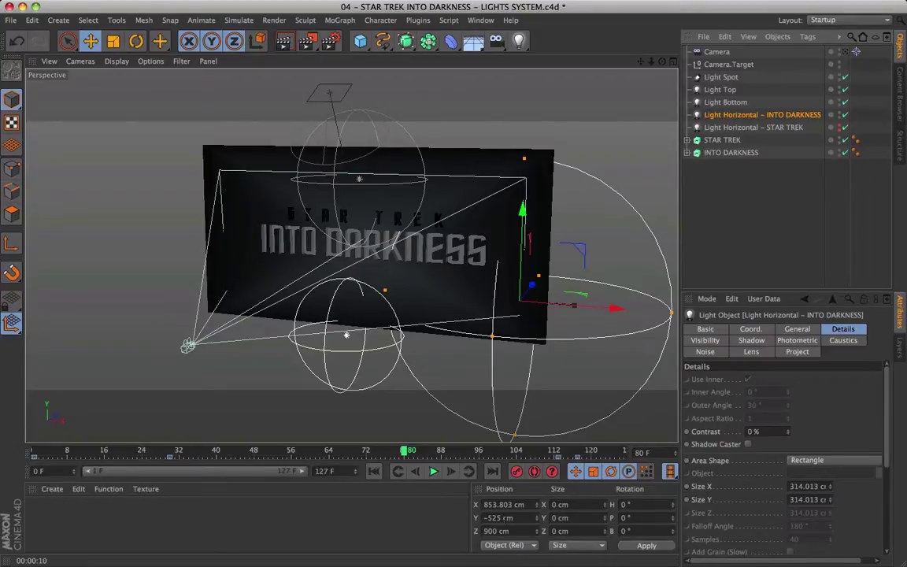
{"action": "left_click_drag", "start_coordinate": [134, 451], "coordinate": [315, 454]}
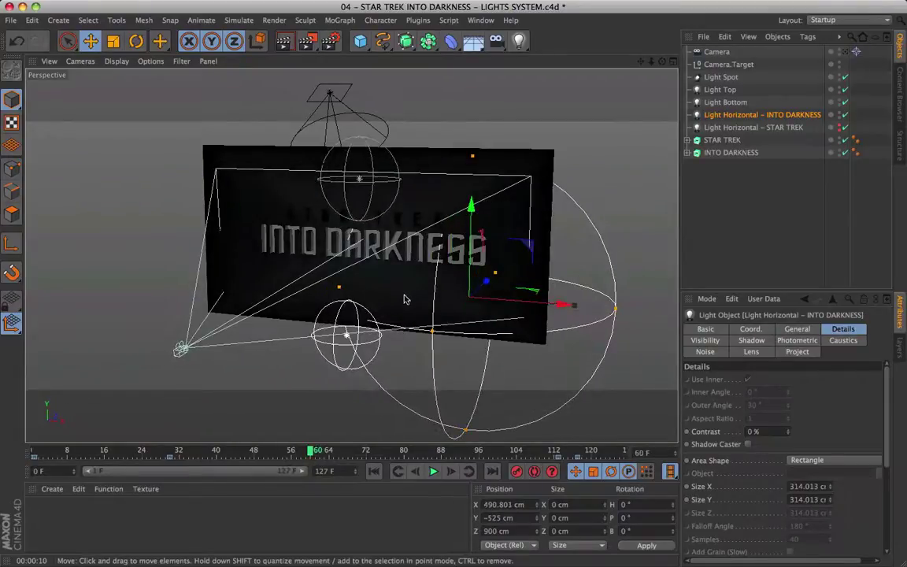
{"action": "left_click_drag", "start_coordinate": [404, 298], "coordinate": [290, 243], "text": "alt"}
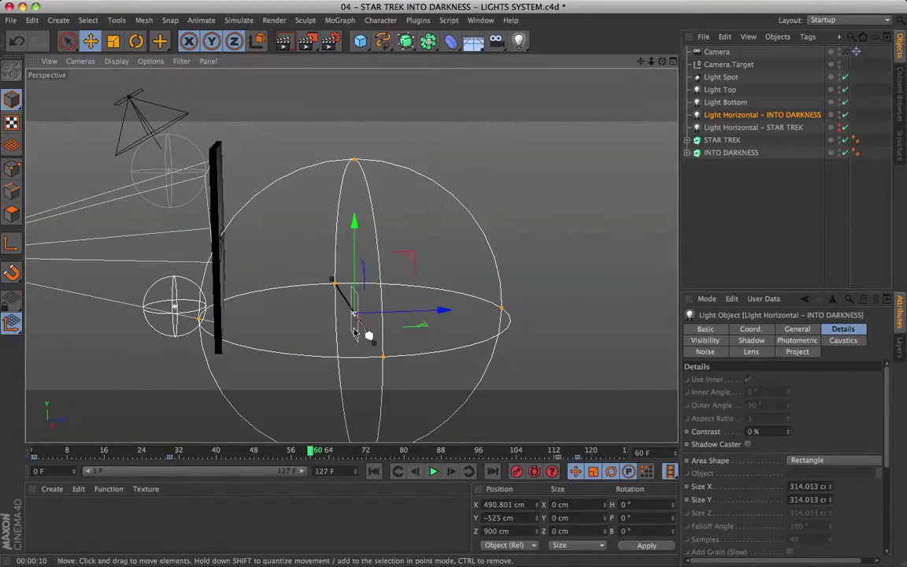
{"action": "left_click_drag", "start_coordinate": [263, 344], "coordinate": [403, 326], "text": "alt"}
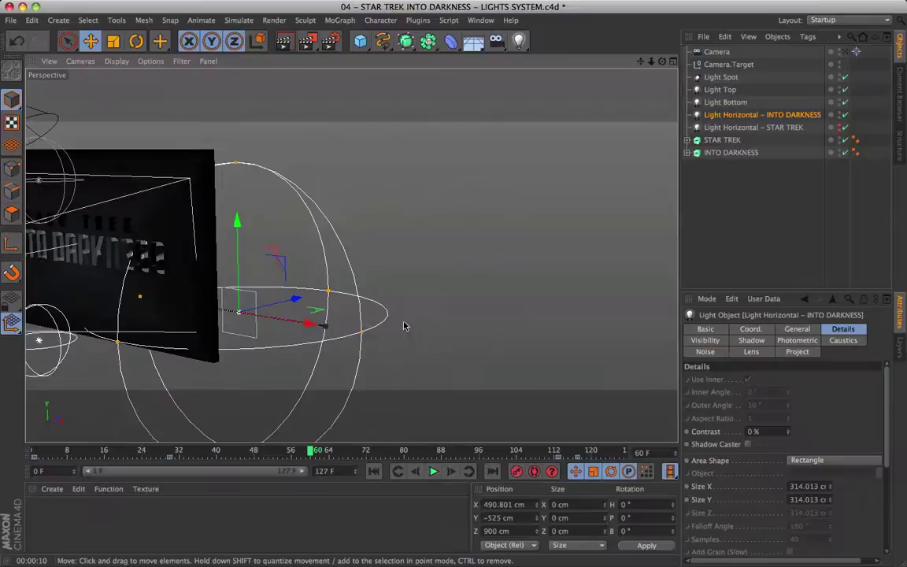
{"action": "left_click_drag", "start_coordinate": [639, 61], "coordinate": [431, 195]}
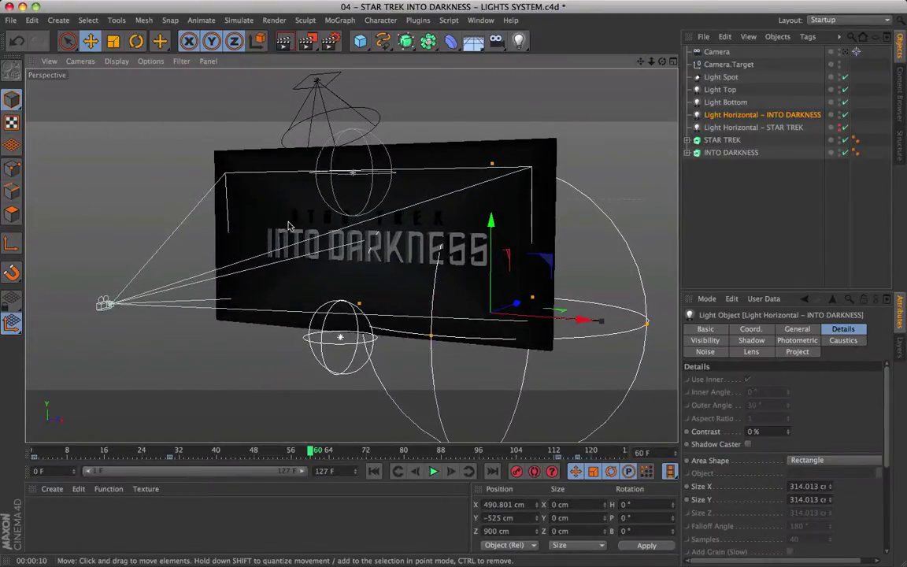
Render frame 97 through the scene camera.
{"action": "left_click", "coordinate": [856, 51]}
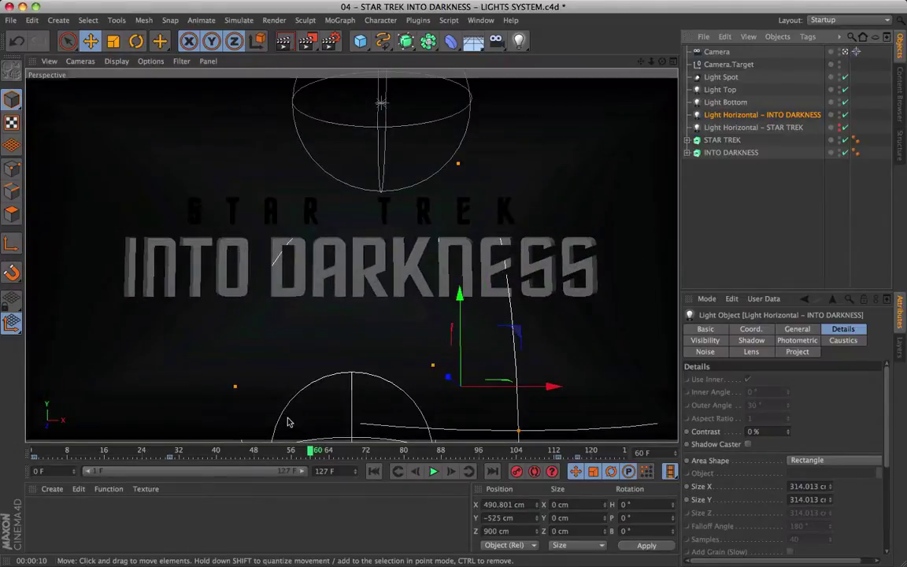
{"action": "left_click_drag", "start_coordinate": [313, 454], "coordinate": [486, 450]}
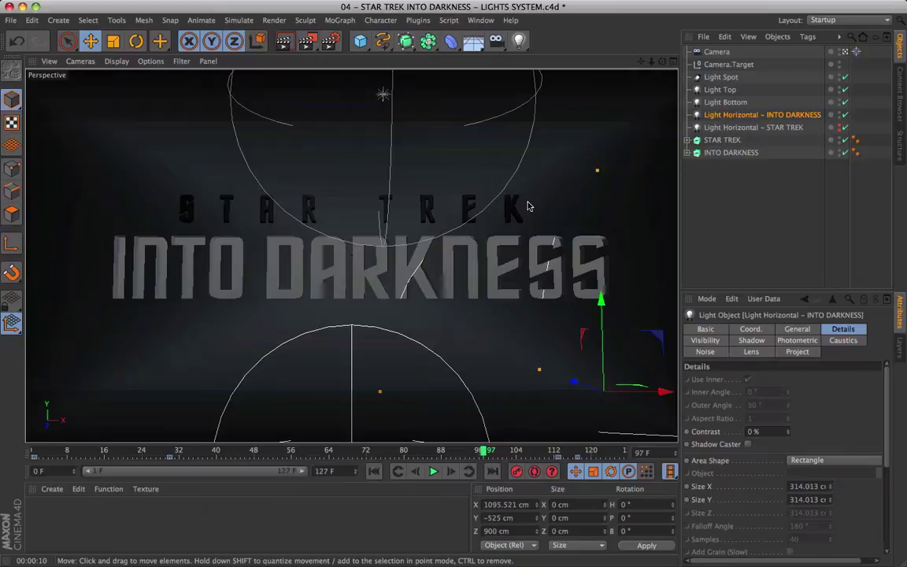
{"action": "key", "text": "super+r"}
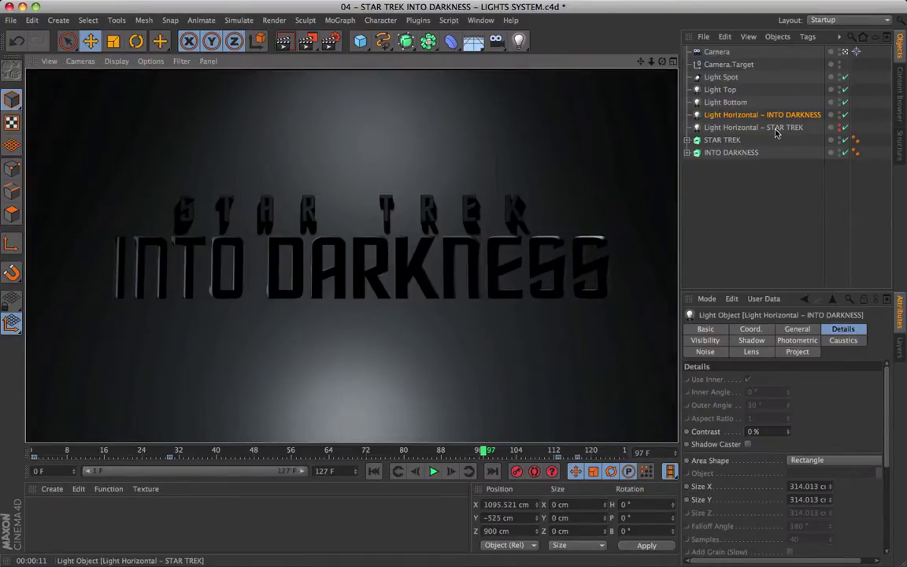
Enable Light Horizontal – STAR TREK, jump to the next key at frame 106, and render a preview.
{"action": "left_click", "coordinate": [718, 129]}
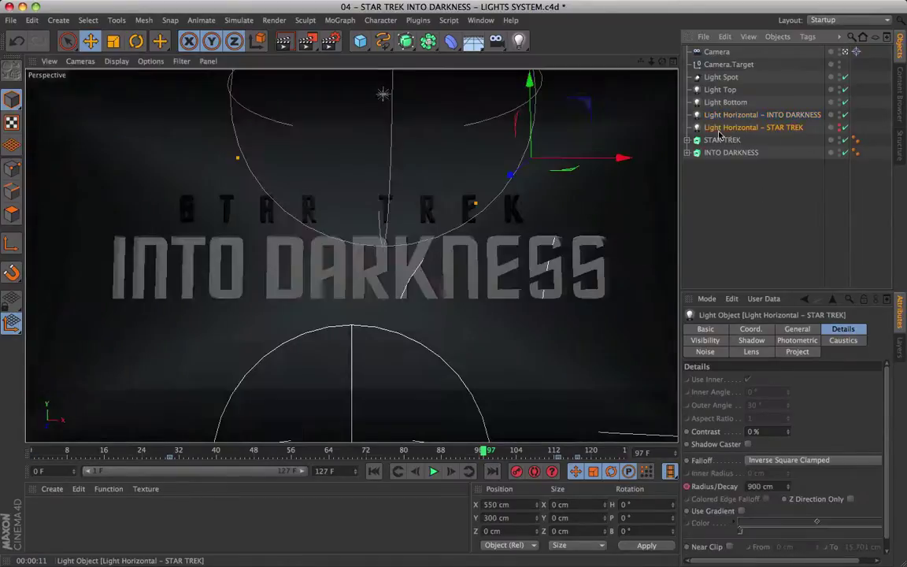
{"action": "left_click", "coordinate": [841, 128]}
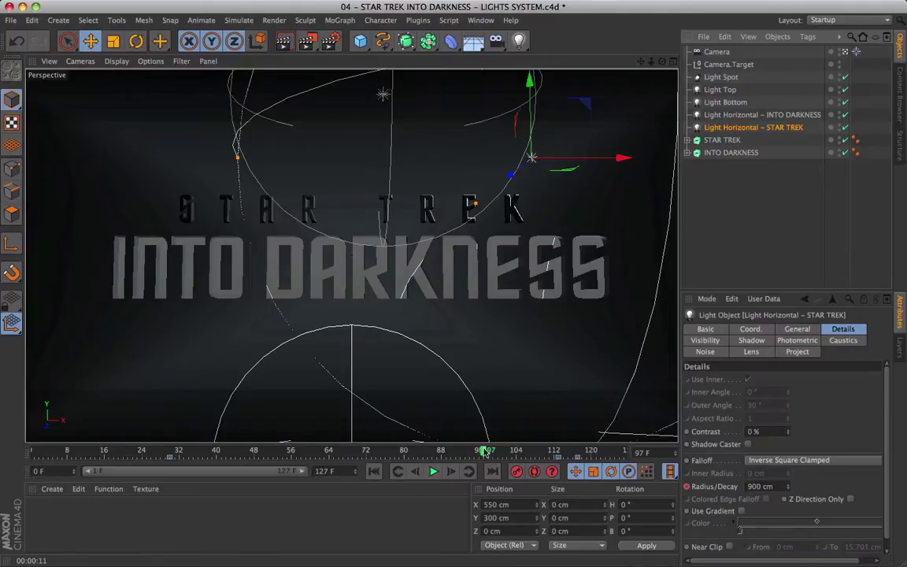
{"action": "left_click_drag", "start_coordinate": [483, 451], "coordinate": [457, 451]}
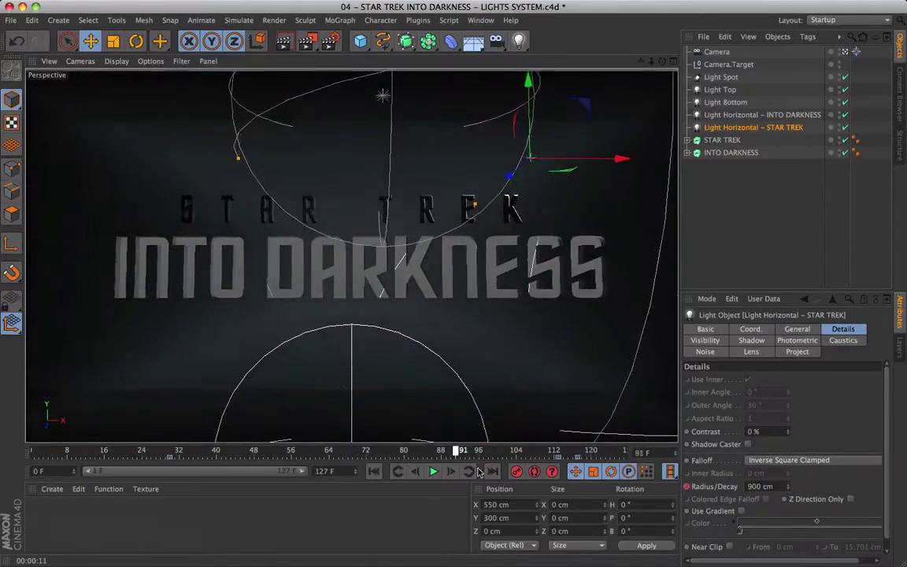
{"action": "left_click", "coordinate": [475, 471]}
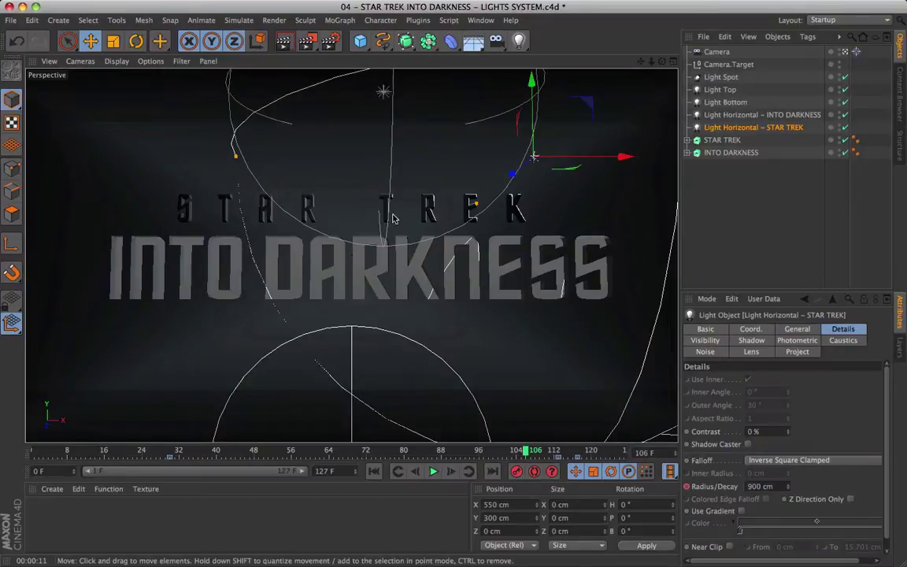
{"action": "key", "text": "ctrl+r"}
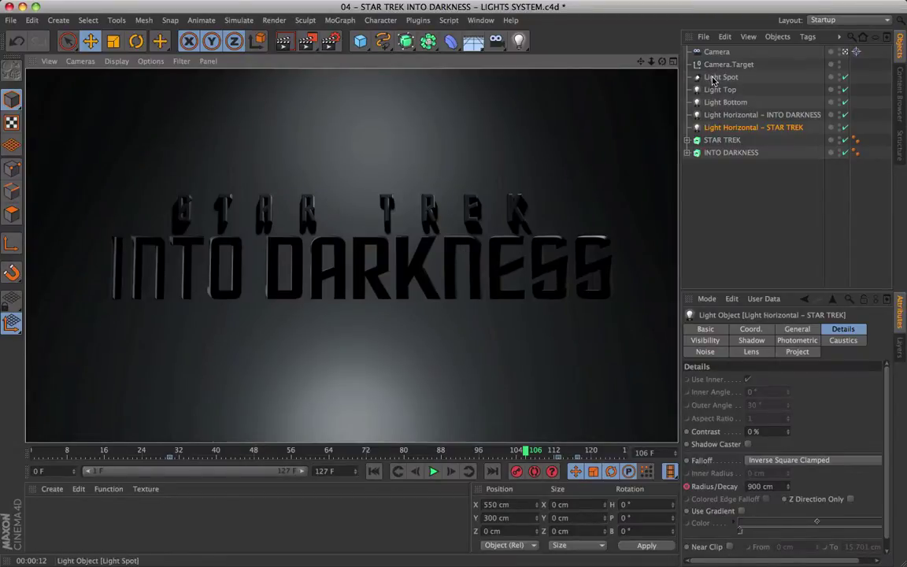
{"action": "left_click", "coordinate": [717, 78]}
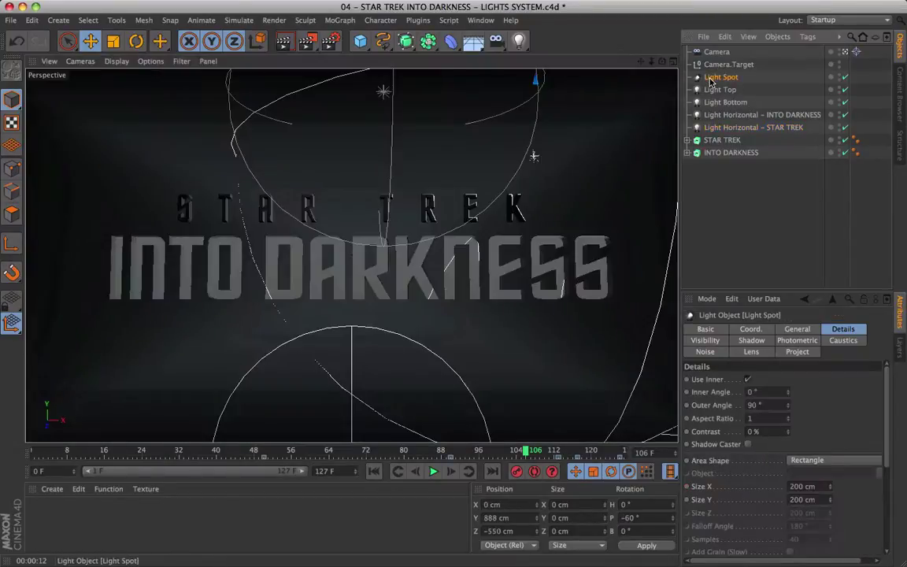
{"action": "left_click", "coordinate": [793, 329]}
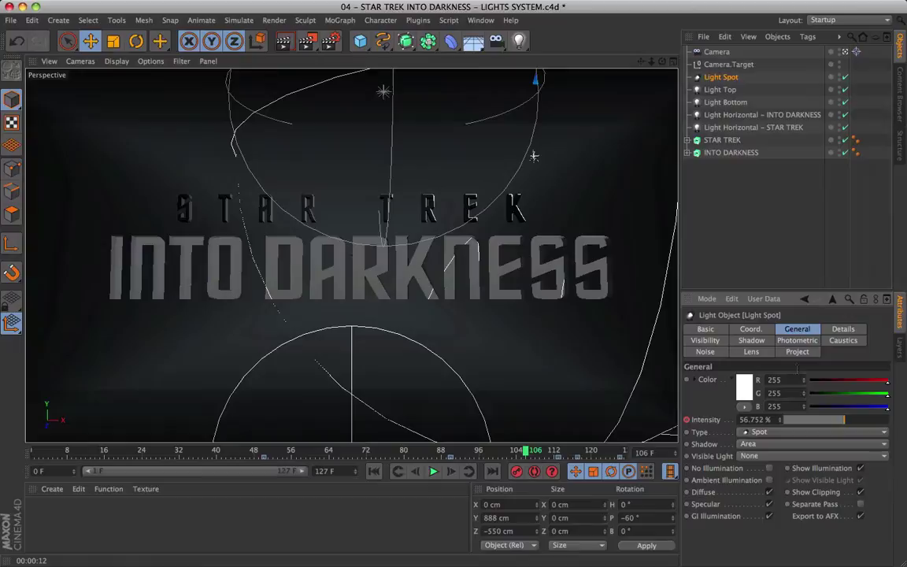
{"action": "left_click", "coordinate": [753, 341]}
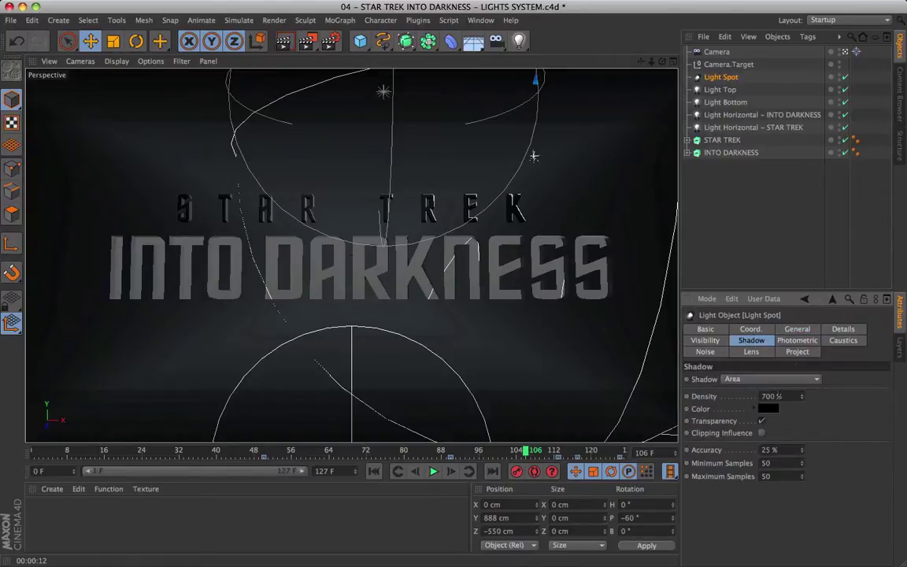
{"action": "left_click", "coordinate": [776, 396]}
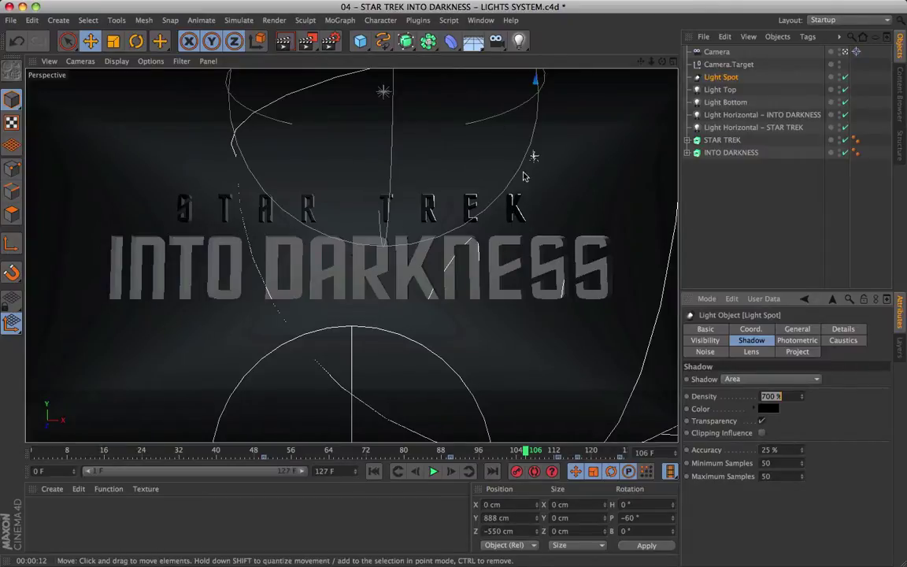
{"action": "left_click", "coordinate": [724, 90]}
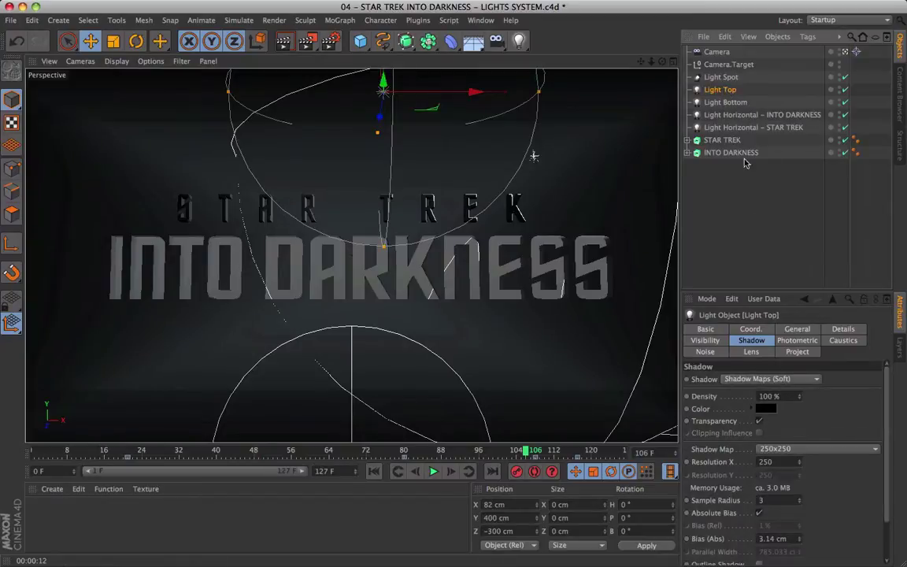
{"action": "left_click", "coordinate": [726, 103]}
{"action": "left_click", "coordinate": [736, 115]}
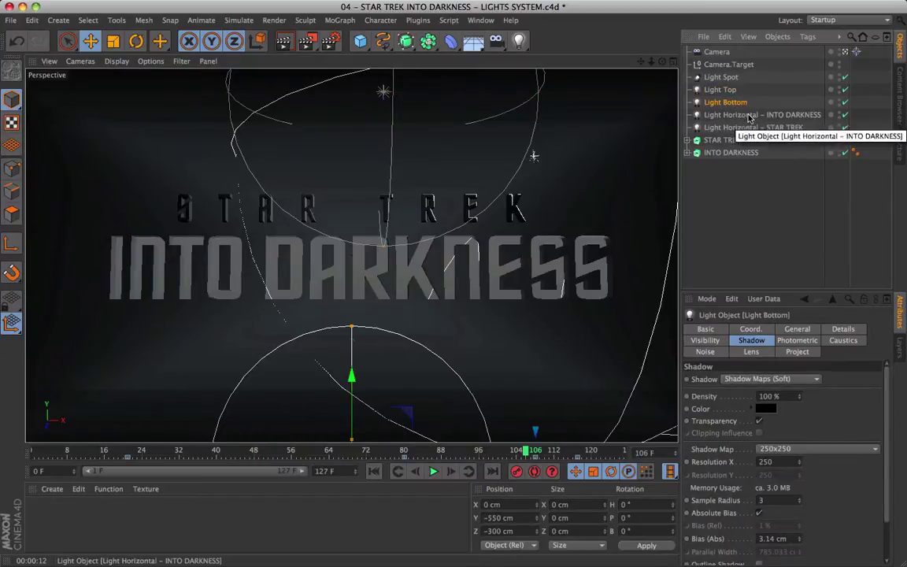
{"action": "left_click", "coordinate": [741, 128]}
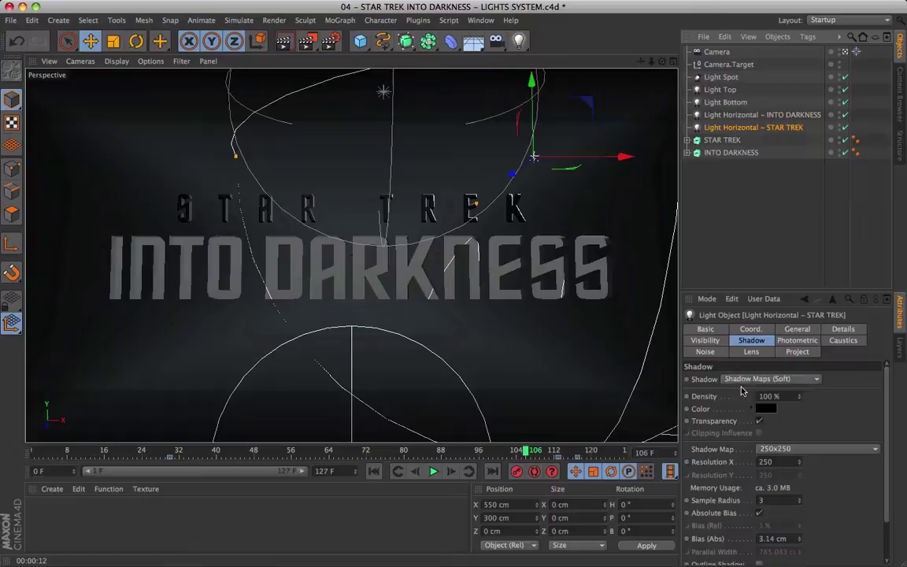
{"action": "left_click", "coordinate": [724, 117]}
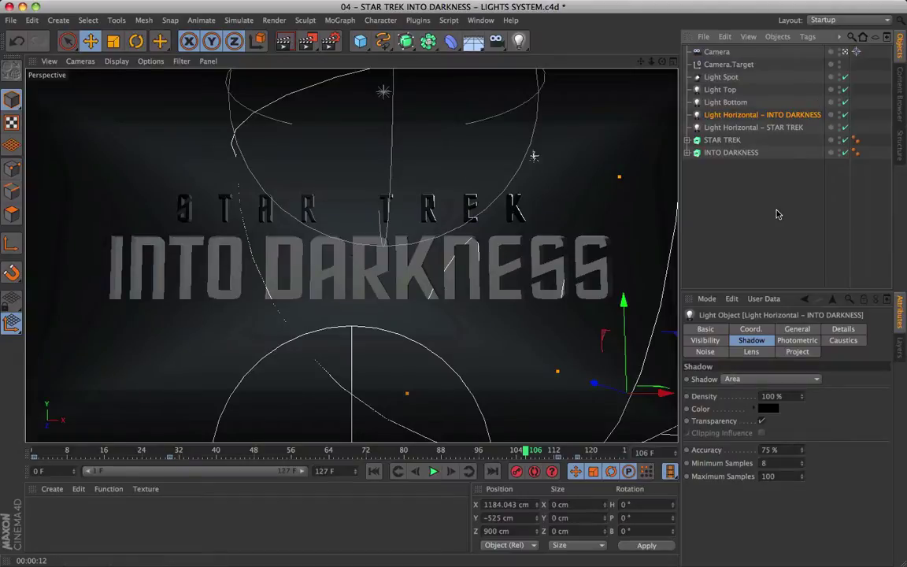
{"action": "left_click", "coordinate": [701, 194]}
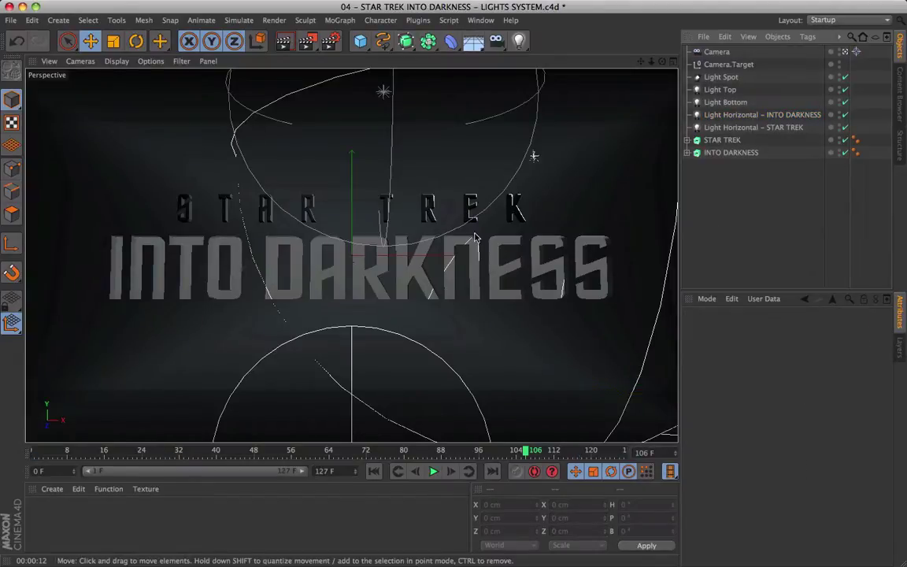
Switch to the editor camera, pan out to frame the whole lighting rig, and save.
{"action": "left_click", "coordinate": [845, 51]}
{"action": "left_click_drag", "start_coordinate": [639, 63], "coordinate": [349, 128]}
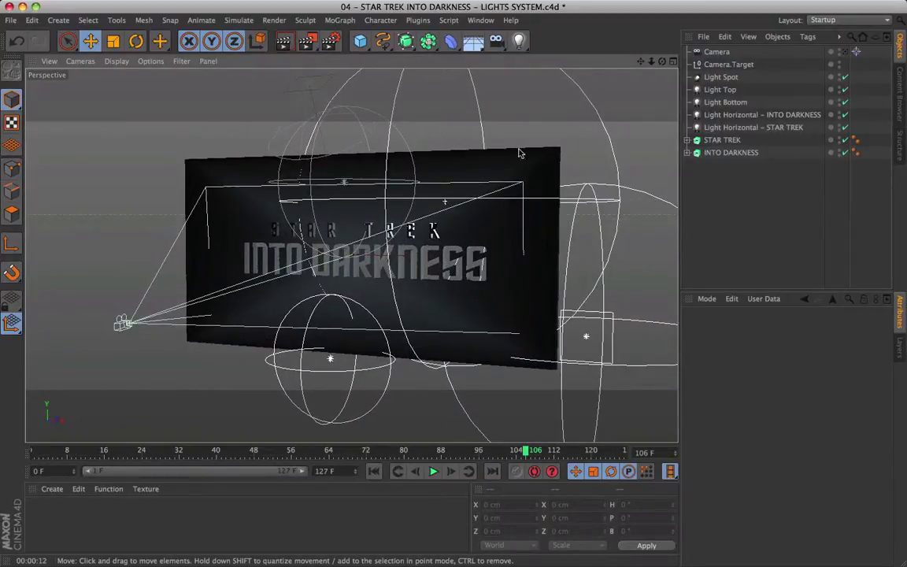
{"action": "key", "text": "super+s"}
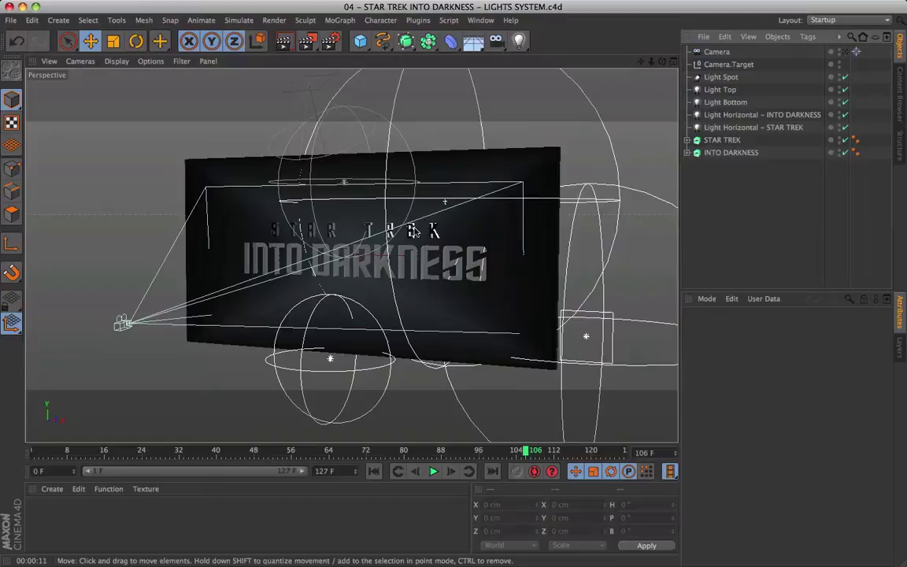
Check the exclusions of Light Spot, Light Top, Light Bottom and both horizontal lights.
{"action": "left_click", "coordinate": [724, 77]}
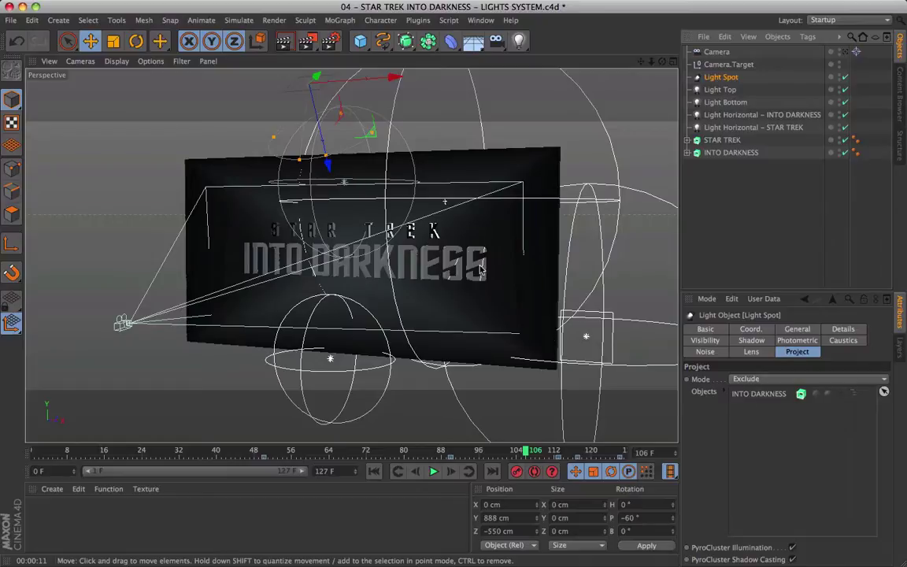
{"action": "left_click", "coordinate": [720, 90]}
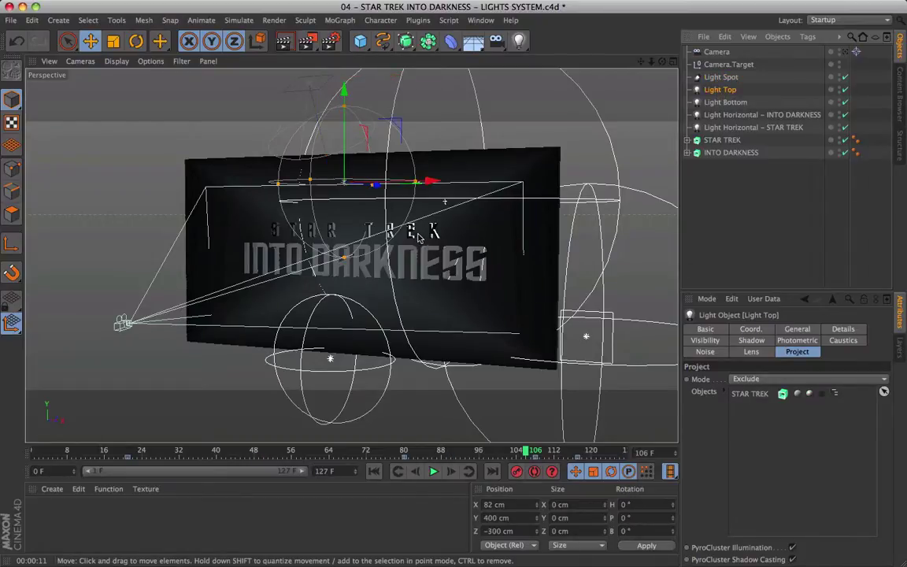
{"action": "left_click", "coordinate": [322, 373]}
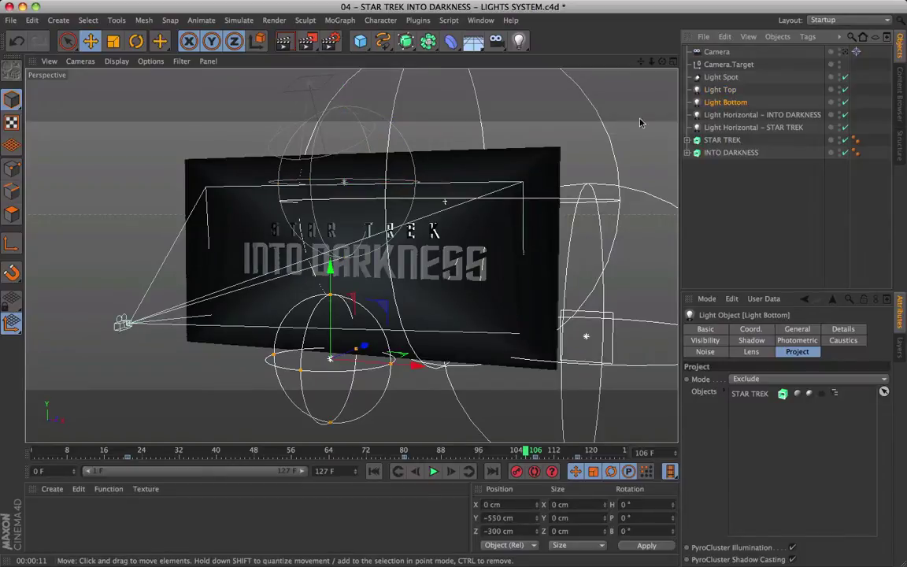
{"action": "left_click", "coordinate": [553, 321]}
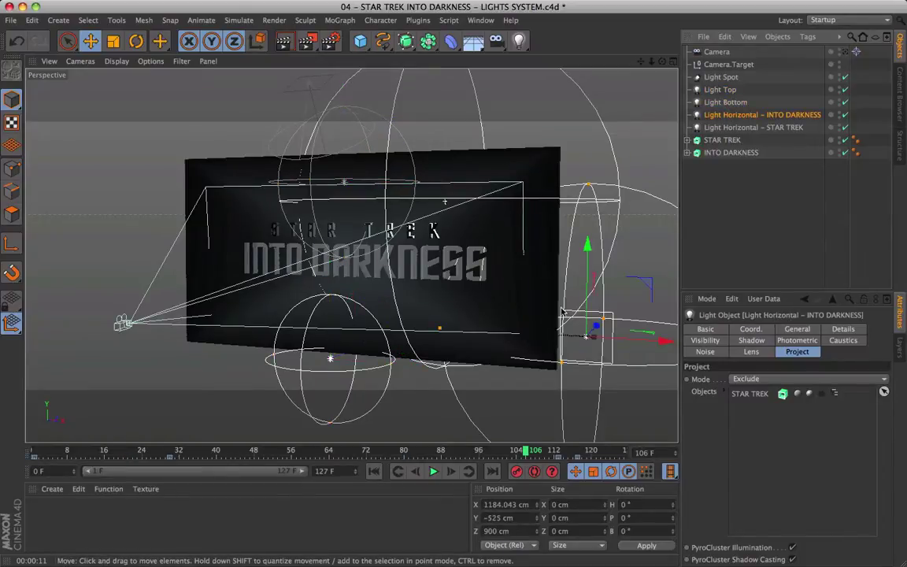
{"action": "left_click", "coordinate": [529, 201]}
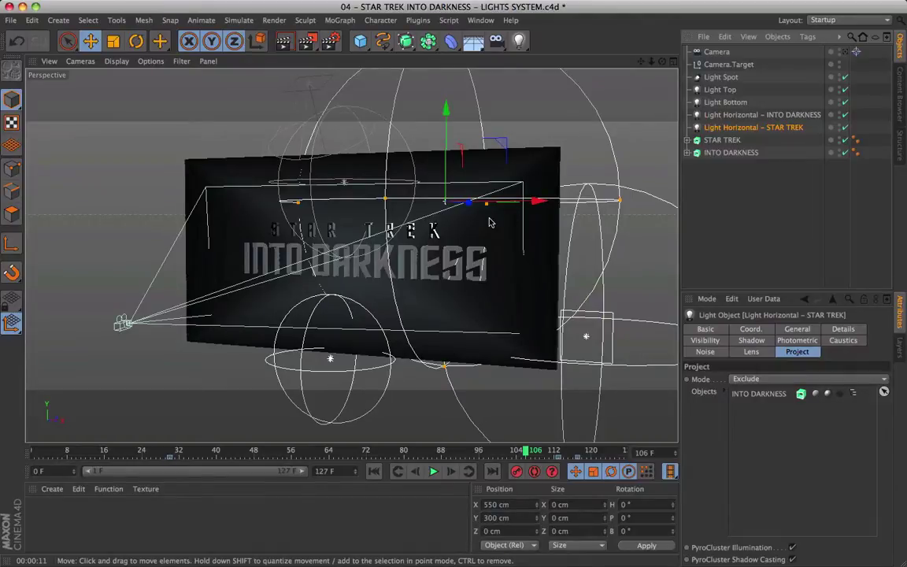
{"action": "left_click", "coordinate": [732, 217]}
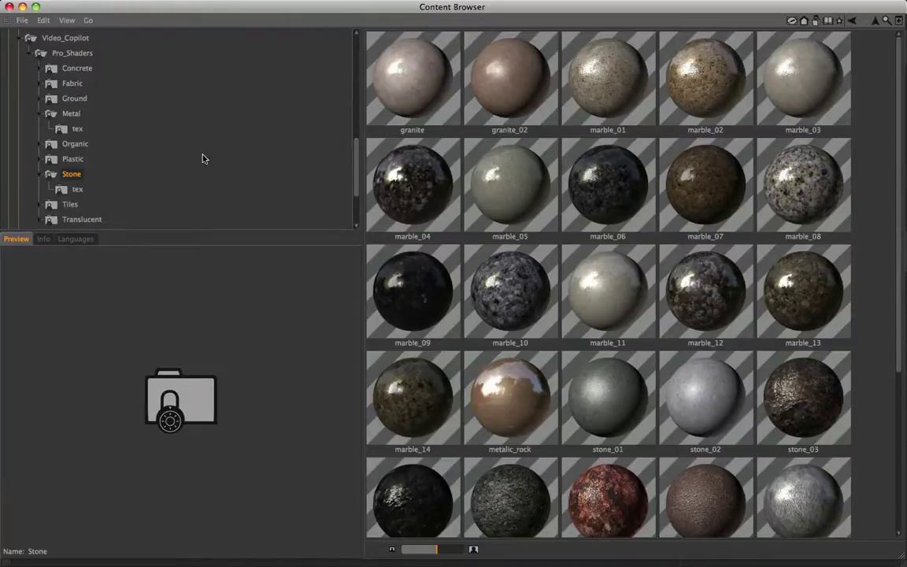
{"action": "left_click", "coordinate": [66, 39]}
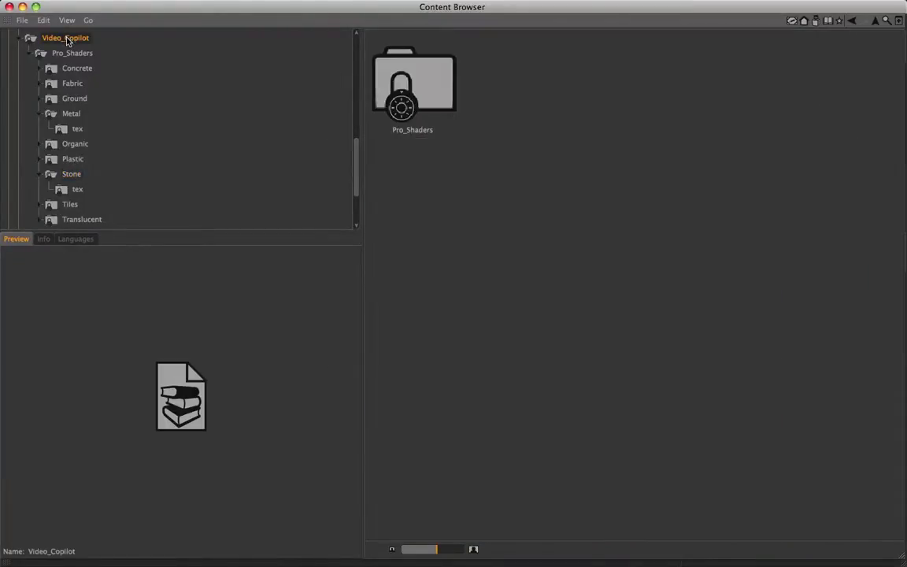
{"action": "left_click", "coordinate": [69, 113]}
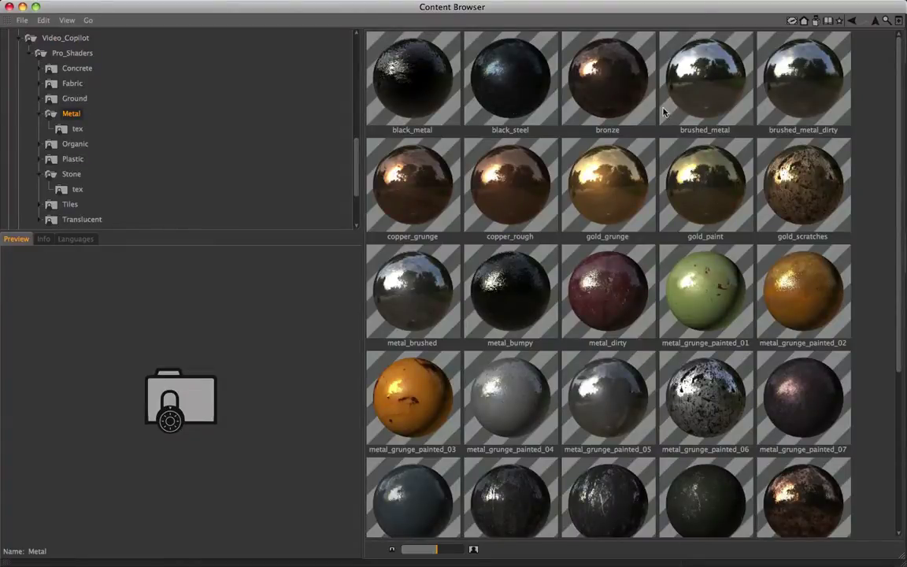
{"action": "left_click", "coordinate": [72, 174]}
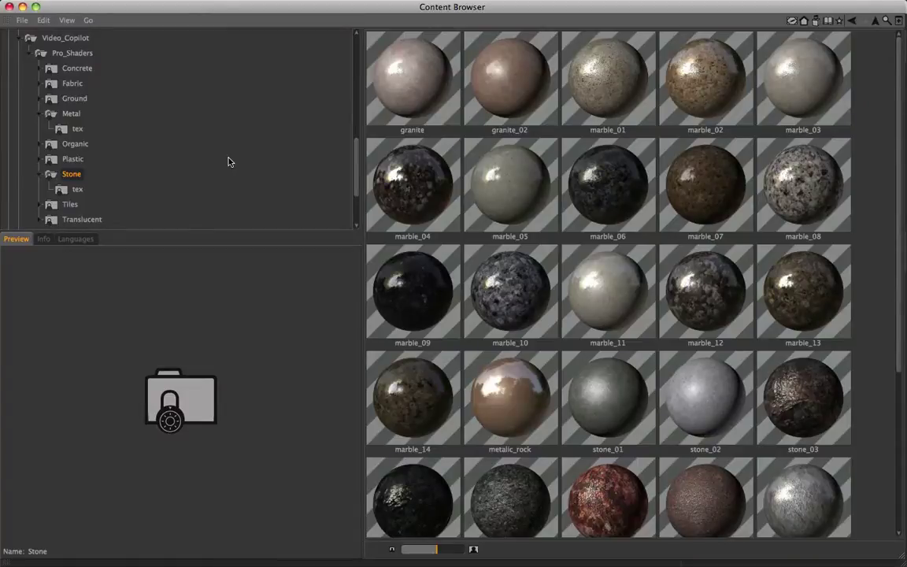
{"action": "left_click", "coordinate": [9, 8]}
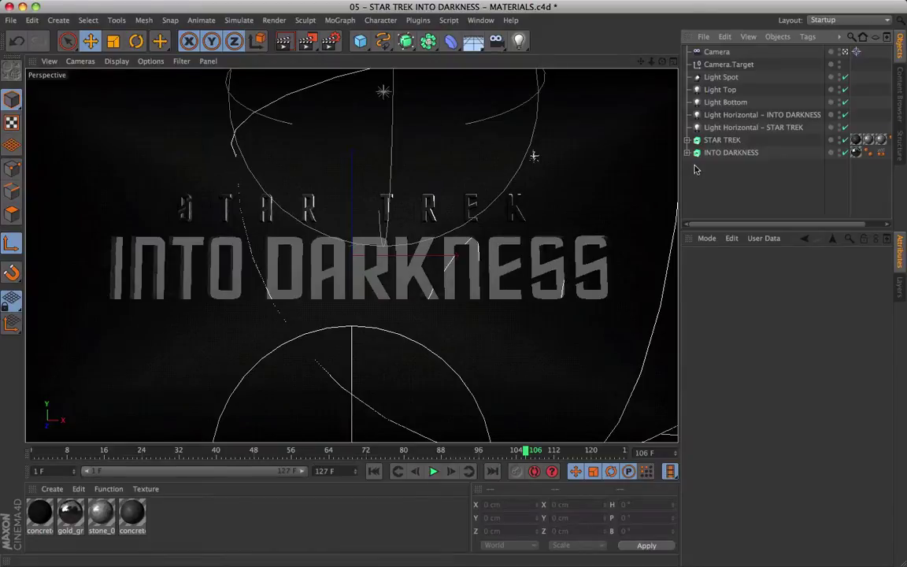
Inspect STAR TREK's concrete and stone_08 textures, confirming stone_08 is limited to selection R2.
{"action": "left_click", "coordinate": [724, 140]}
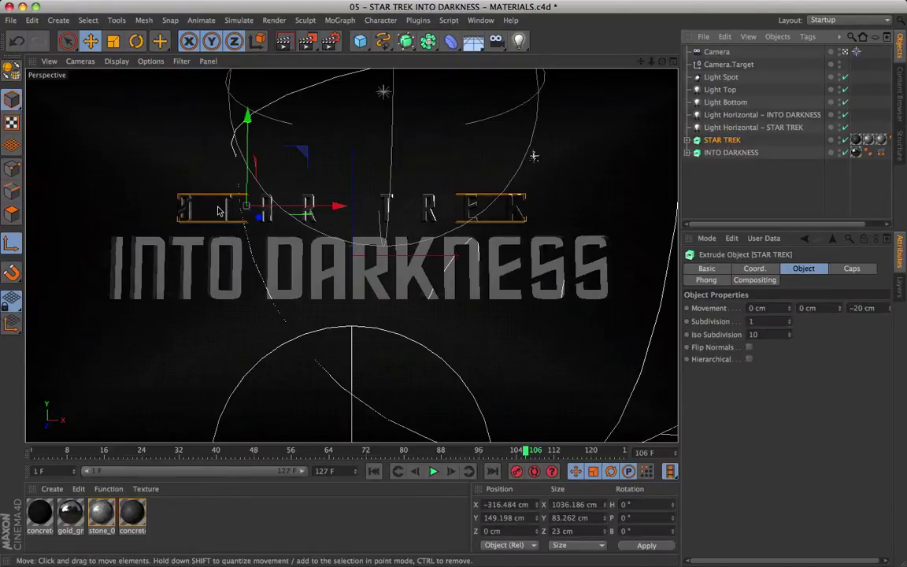
{"action": "left_click", "coordinate": [856, 139]}
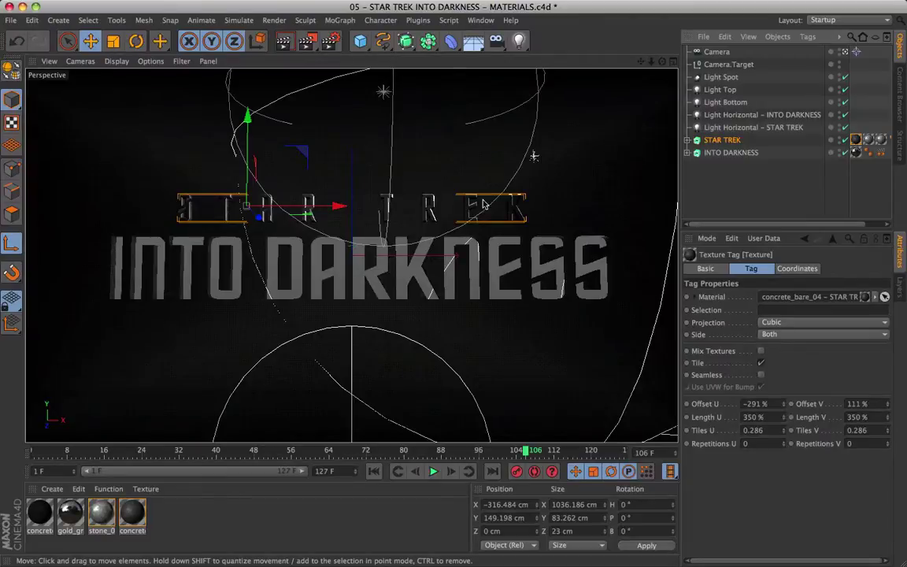
{"action": "left_click", "coordinate": [869, 139]}
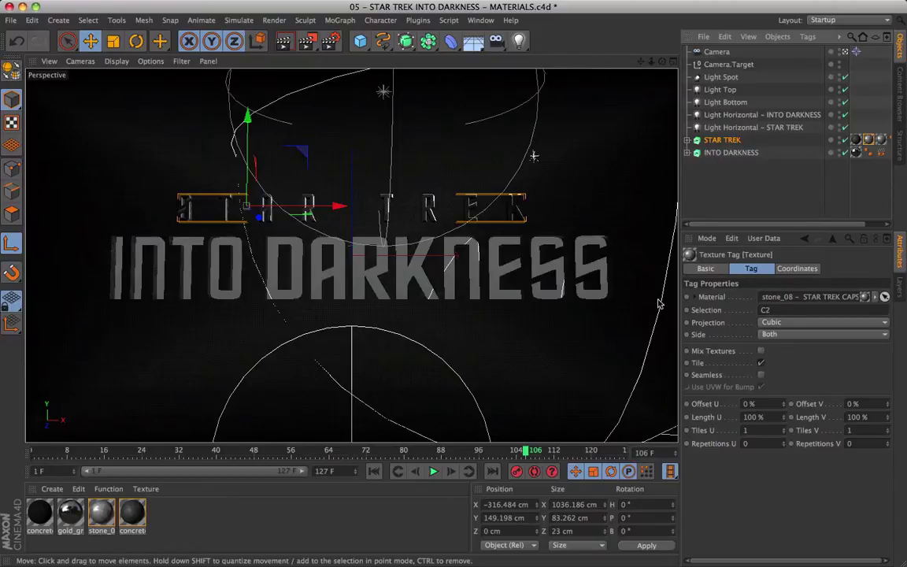
{"action": "left_click", "coordinate": [105, 515]}
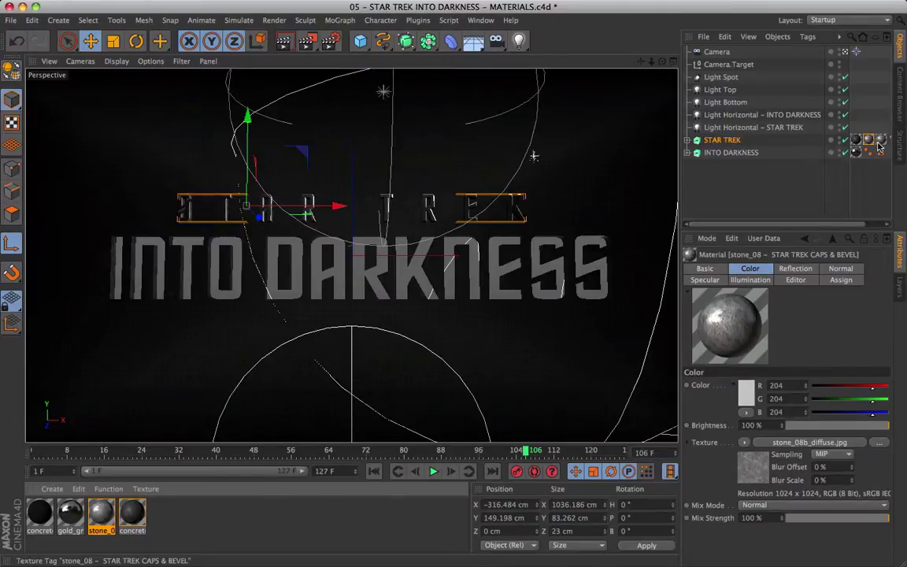
{"action": "left_click", "coordinate": [869, 139]}
{"action": "left_click", "coordinate": [783, 310]}
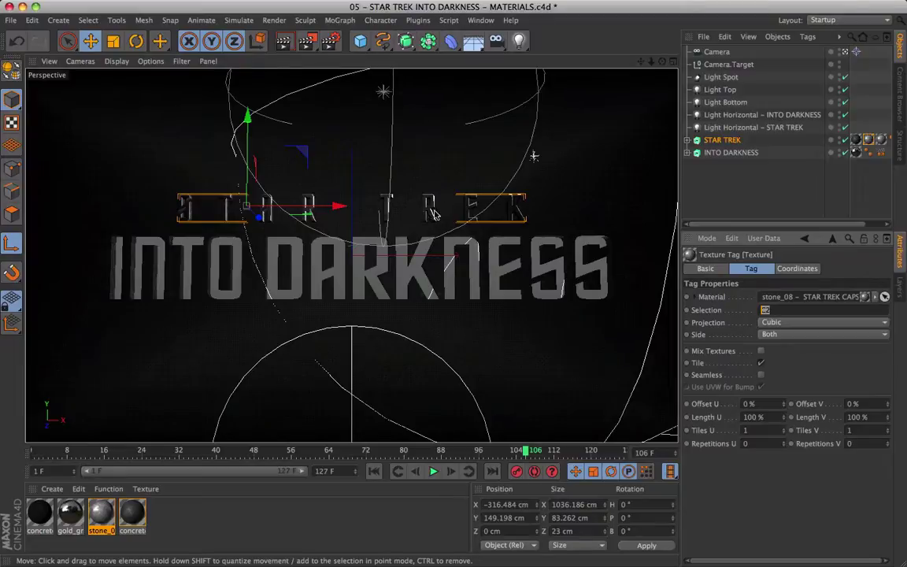
{"action": "left_click", "coordinate": [880, 141]}
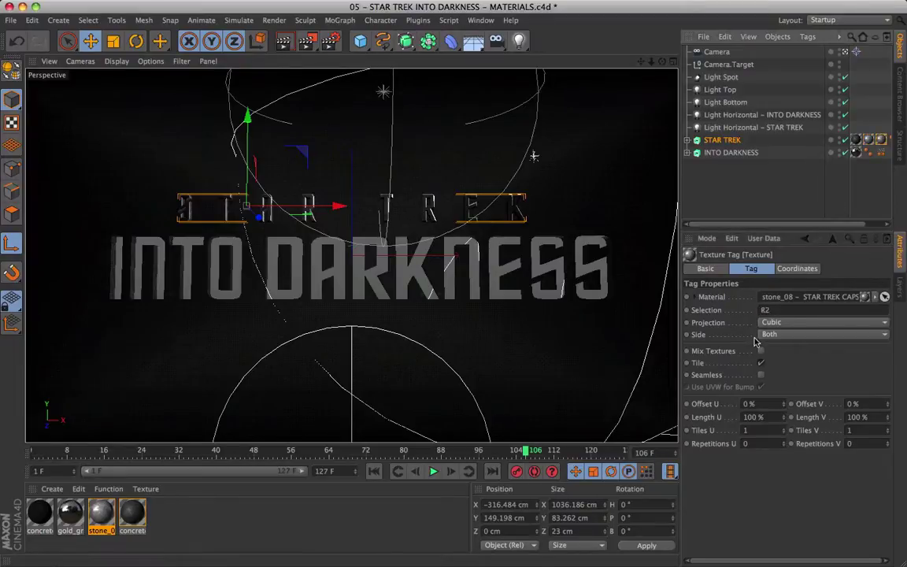
{"action": "left_click", "coordinate": [774, 310]}
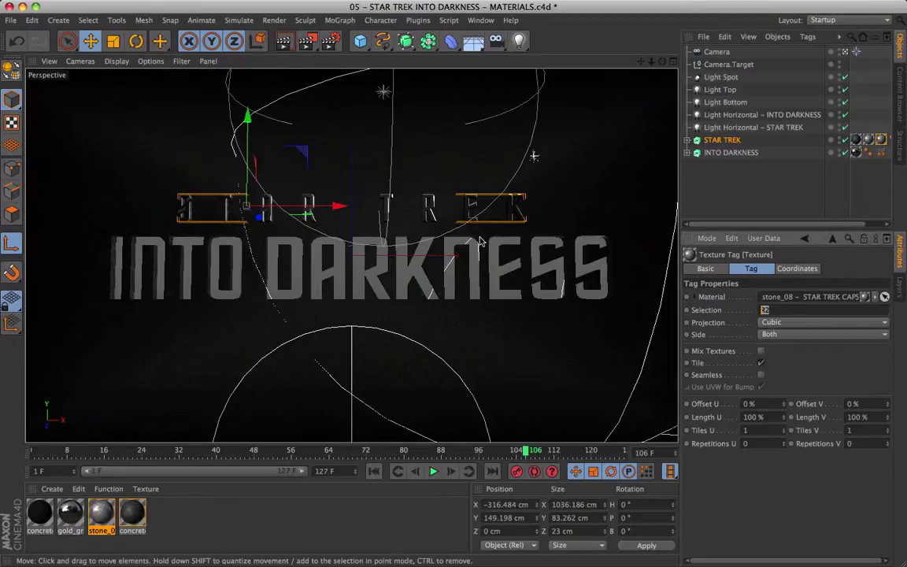
Render a region around the STAR TREK title.
{"action": "left_click", "coordinate": [307, 41]}
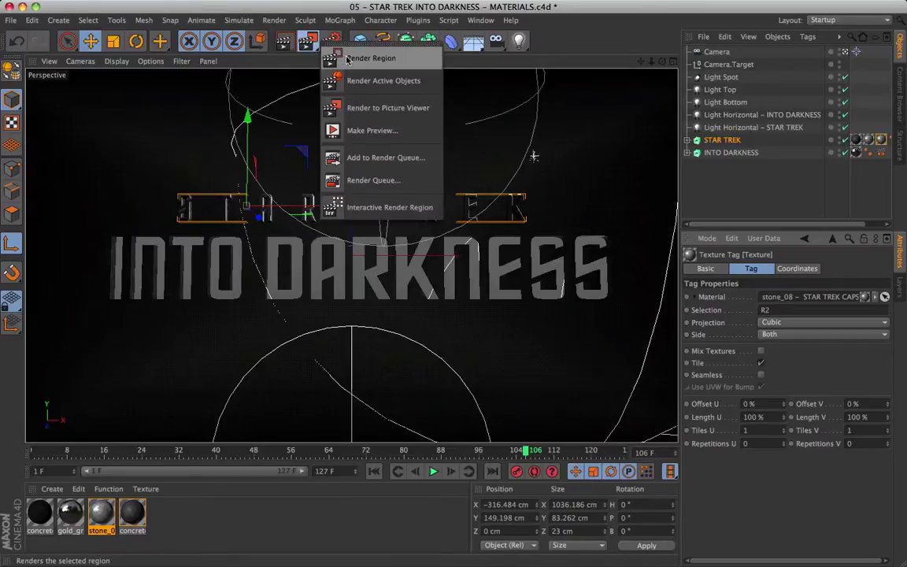
{"action": "left_click", "coordinate": [347, 58]}
{"action": "left_click_drag", "start_coordinate": [162, 188], "coordinate": [558, 223]}
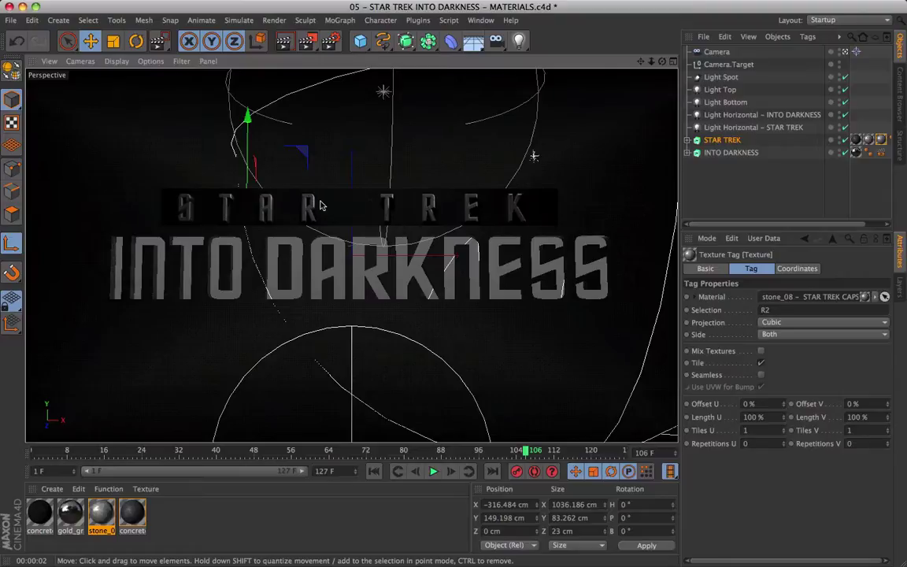
Review the gold_grunge – INTO DARNESS BASE material's Color, Reflection, Specular and Basic settings.
{"action": "left_click", "coordinate": [733, 152]}
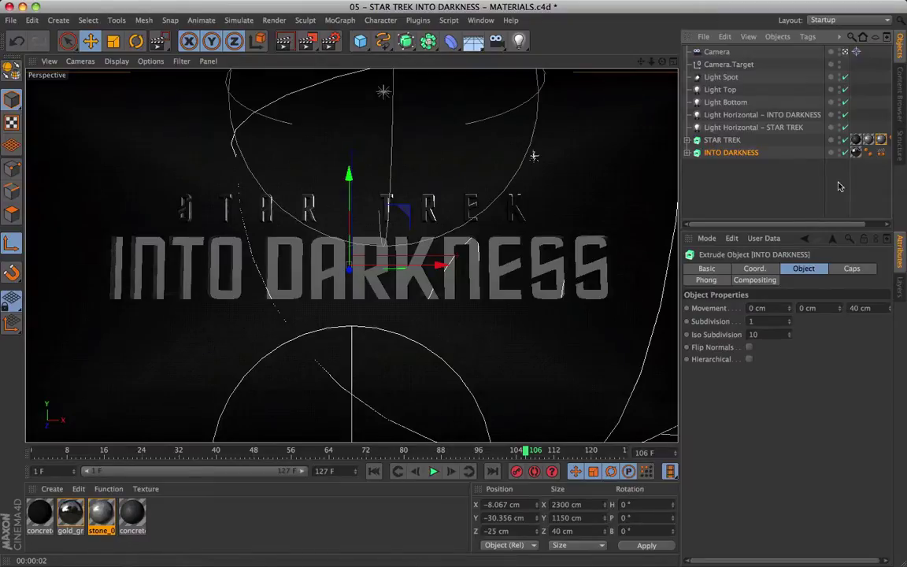
{"action": "left_click", "coordinate": [856, 152]}
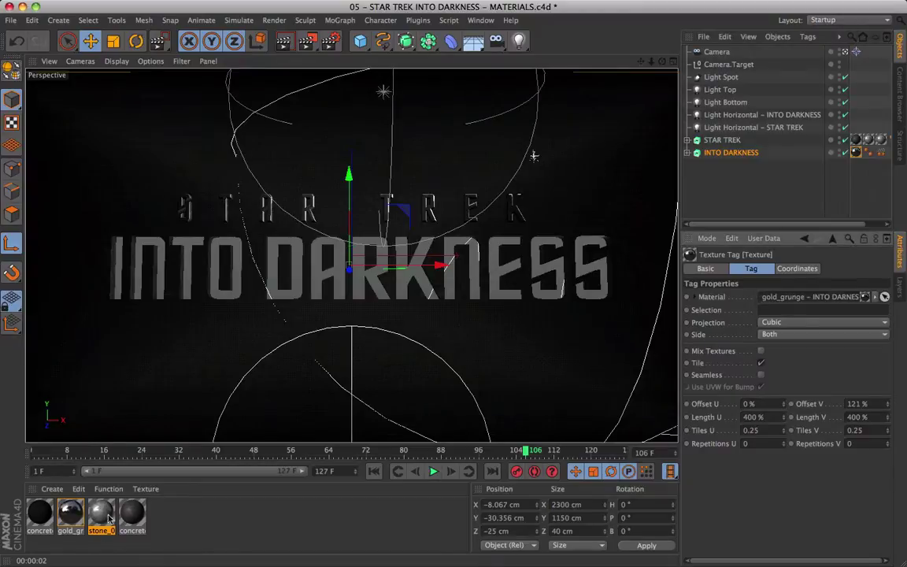
{"action": "left_click", "coordinate": [70, 513]}
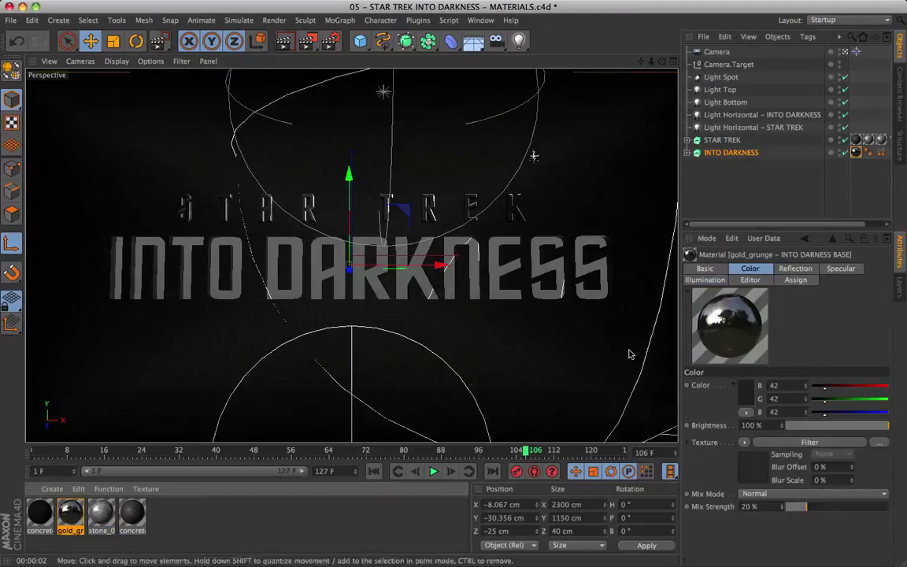
{"action": "left_click", "coordinate": [744, 388]}
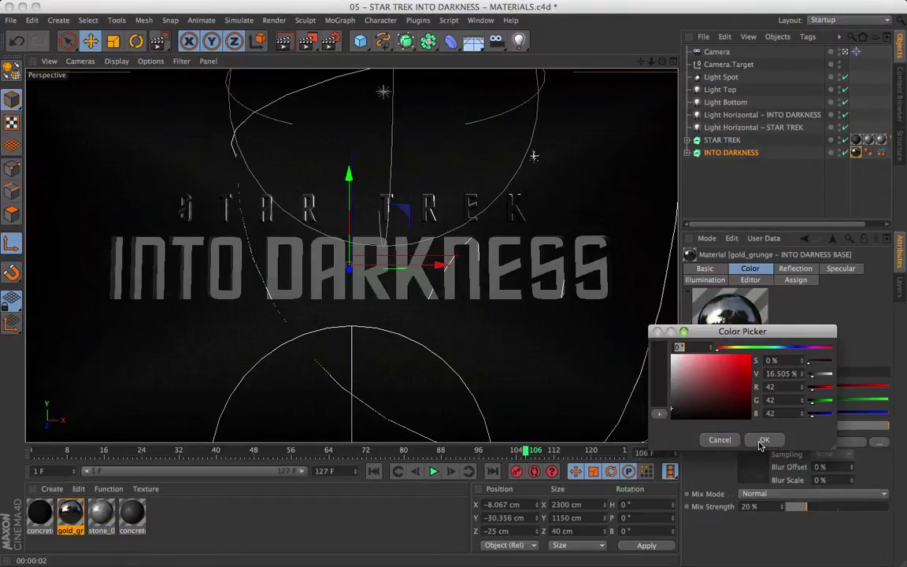
{"action": "left_click", "coordinate": [763, 441]}
{"action": "left_click", "coordinate": [797, 269]}
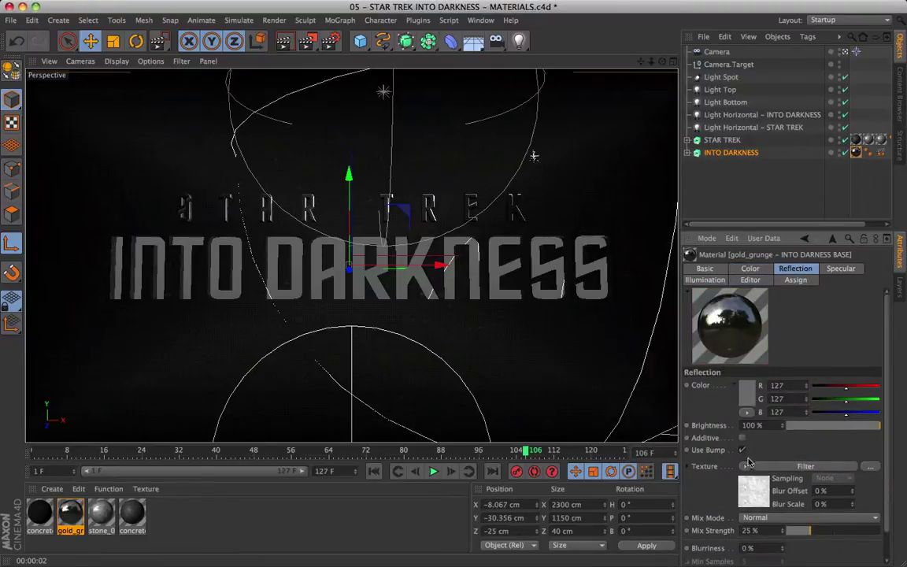
{"action": "left_click", "coordinate": [839, 269]}
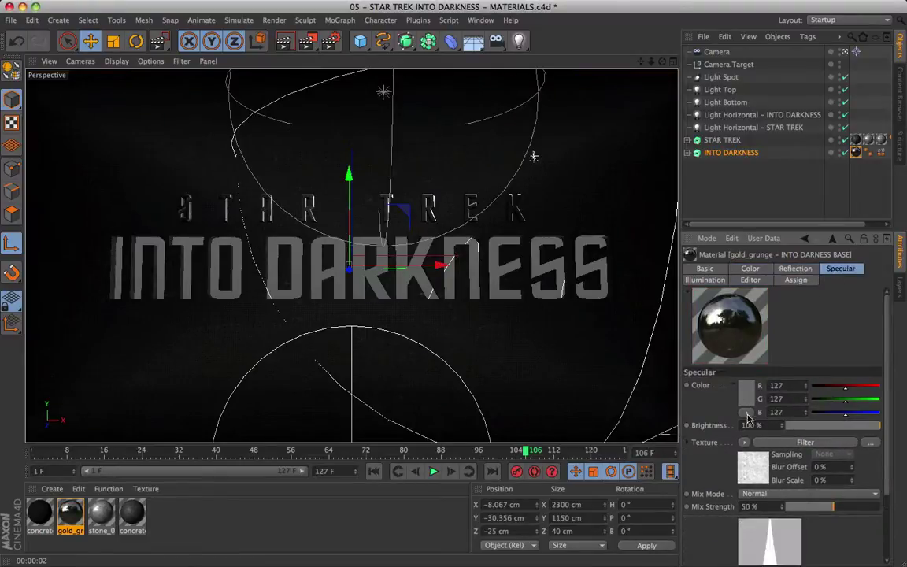
{"action": "left_click", "coordinate": [704, 268]}
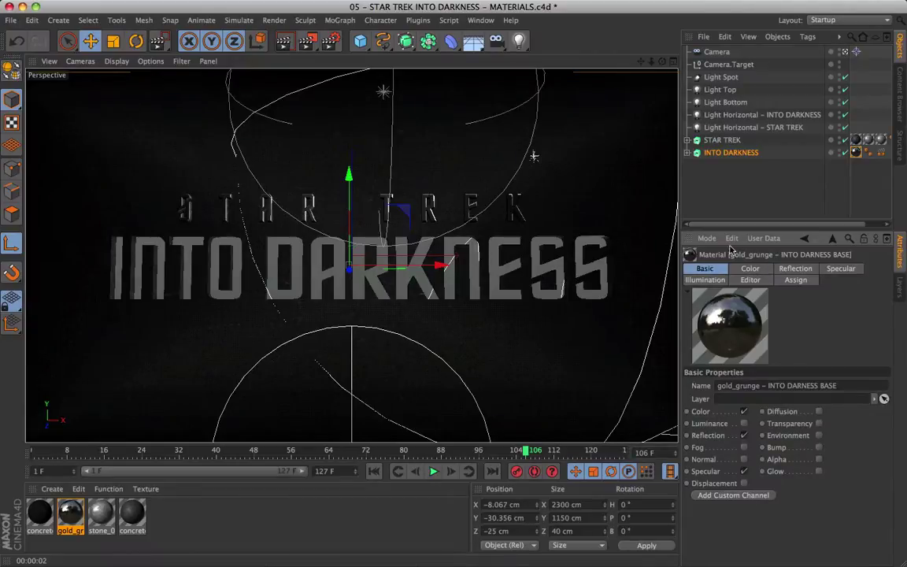
{"action": "left_click", "coordinate": [713, 206]}
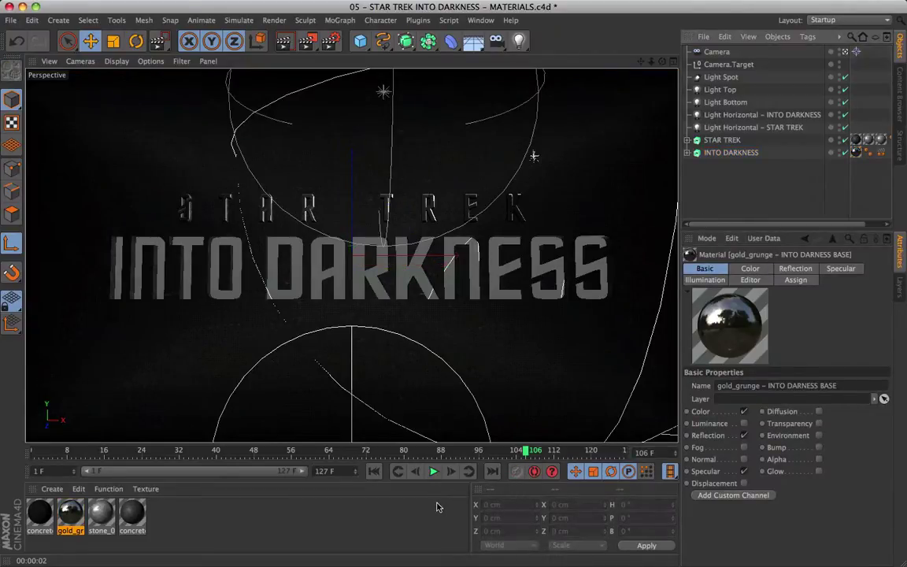
Render a preview of the title, then minimize Cinema 4D.
{"action": "key", "text": "ctrl+r"}
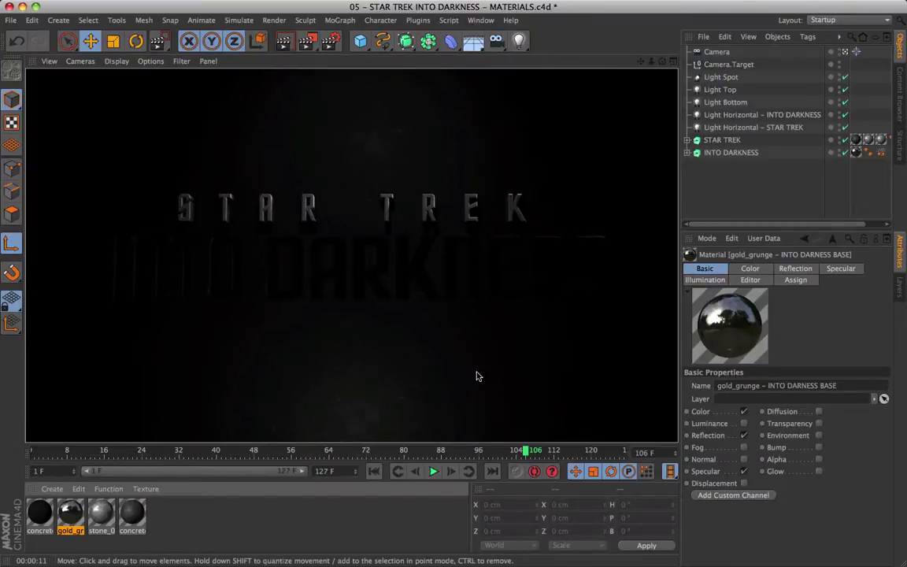
{"action": "left_click", "coordinate": [441, 517]}
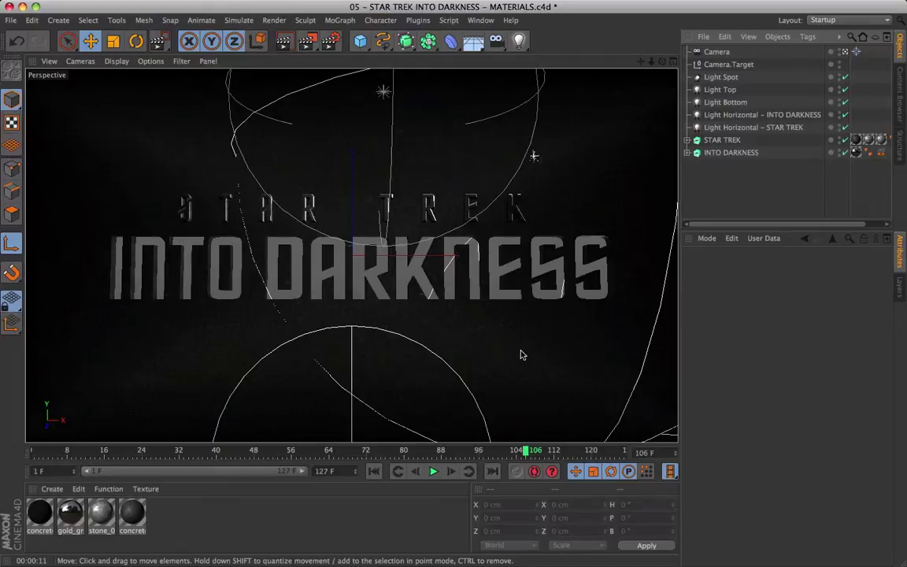
{"action": "double_click", "coordinate": [59, 7]}
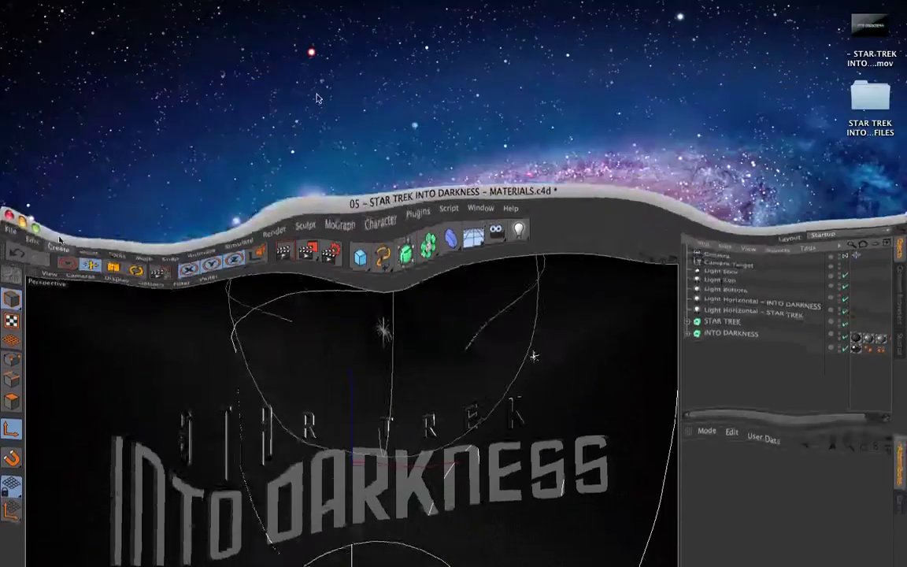
Open the project files folder and select STAR TREK INTO DARKNESS – PREVIEW.aep.
{"action": "left_click", "coordinate": [870, 98]}
{"action": "double_click", "coordinate": [870, 99]}
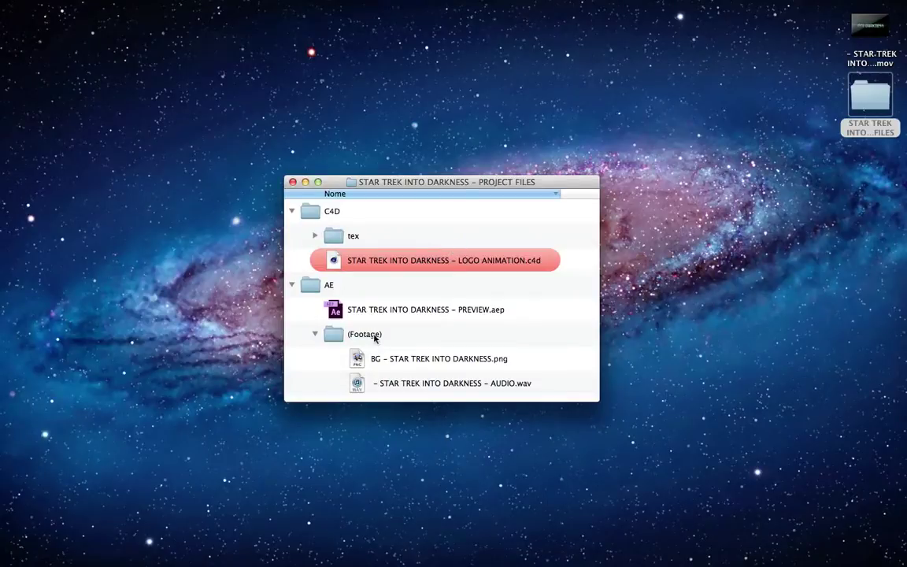
{"action": "left_click", "coordinate": [408, 315]}
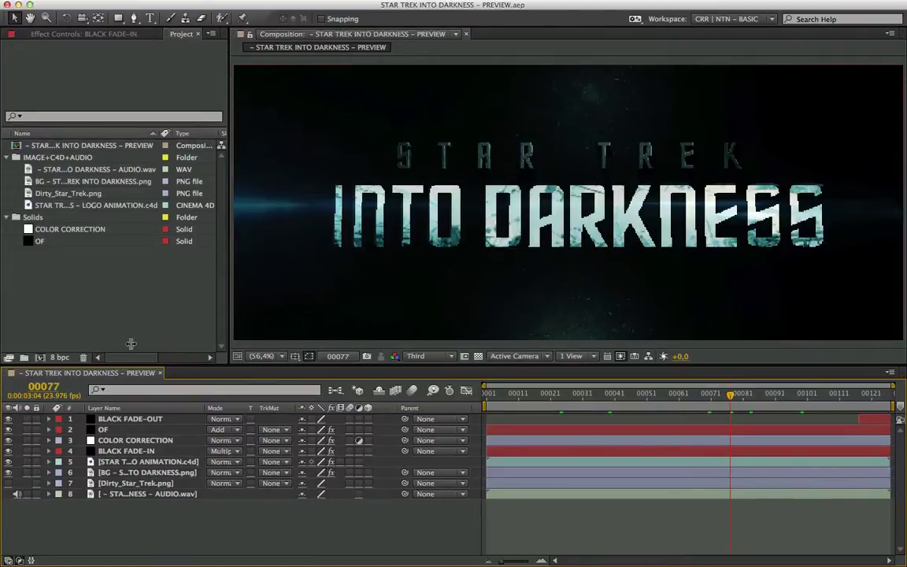
Confirm the logo layer's Cineware renderer is Standard (Draft) with Third preview resolution.
{"action": "left_click", "coordinate": [148, 461]}
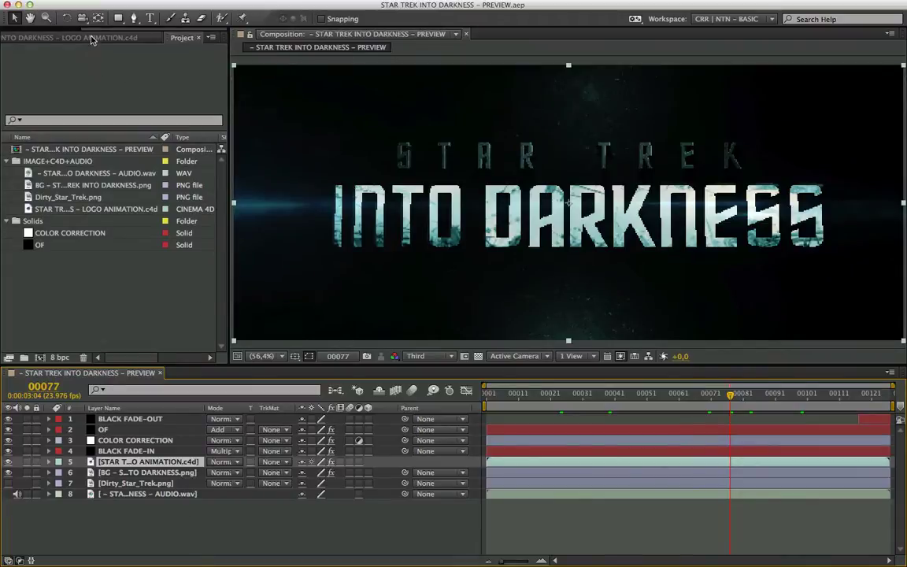
{"action": "left_click", "coordinate": [71, 37]}
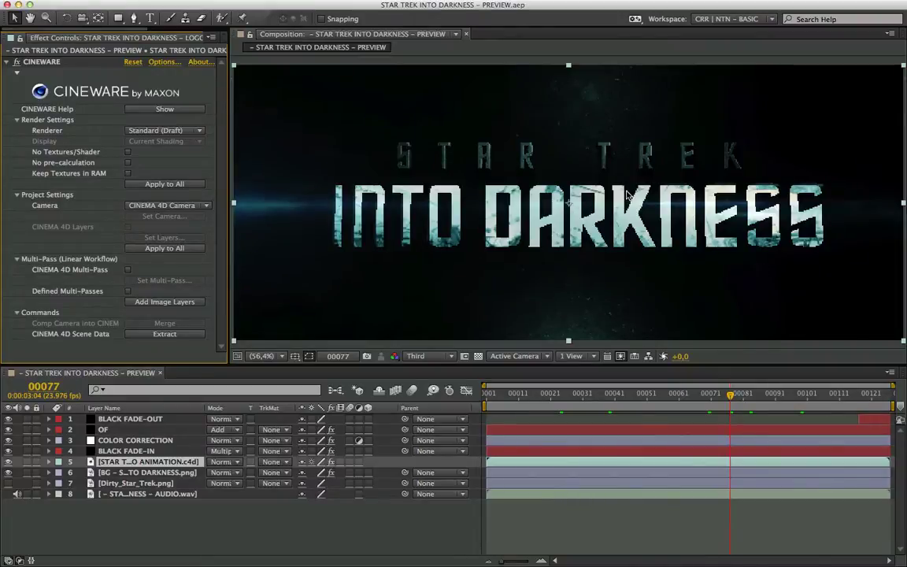
{"action": "left_click", "coordinate": [161, 130]}
{"action": "left_click", "coordinate": [158, 131]}
{"action": "left_click", "coordinate": [417, 356]}
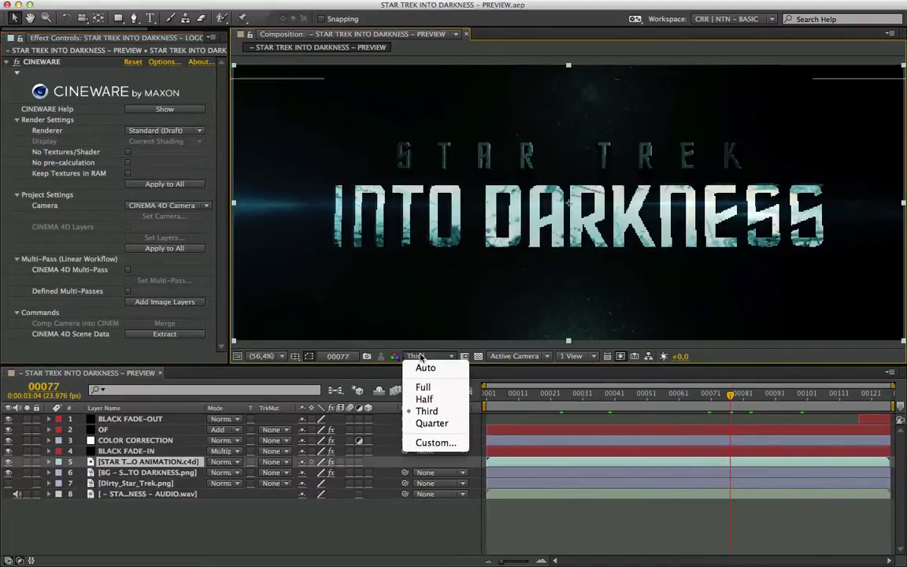
{"action": "left_click", "coordinate": [423, 411]}
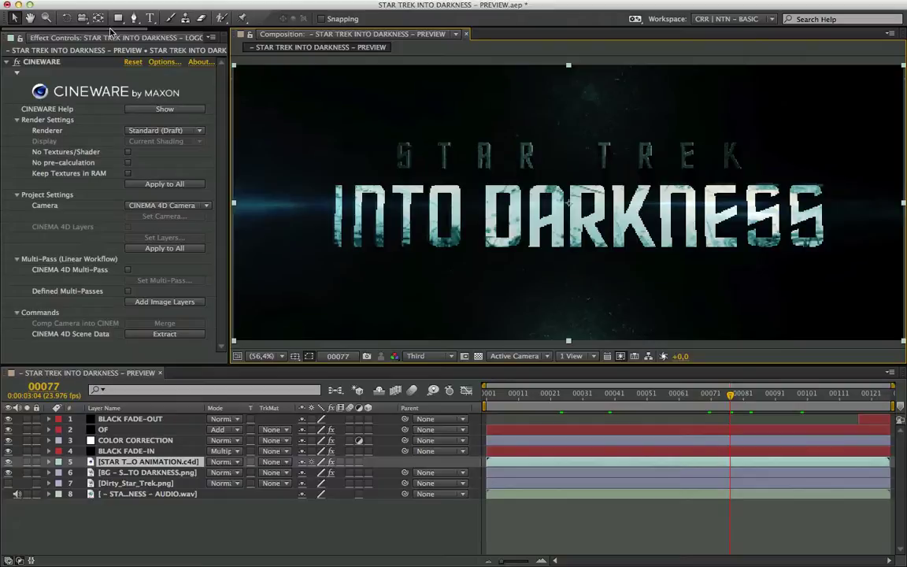
Import the LOGO ANIMATION.c4d file into the Project panel.
{"action": "left_click_drag", "start_coordinate": [116, 30], "coordinate": [193, 30]}
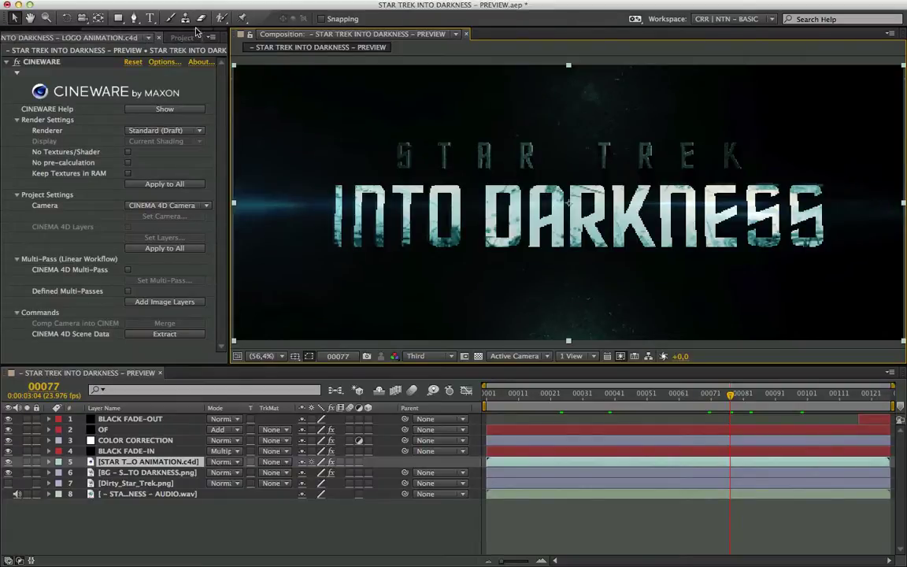
{"action": "left_click", "coordinate": [182, 37]}
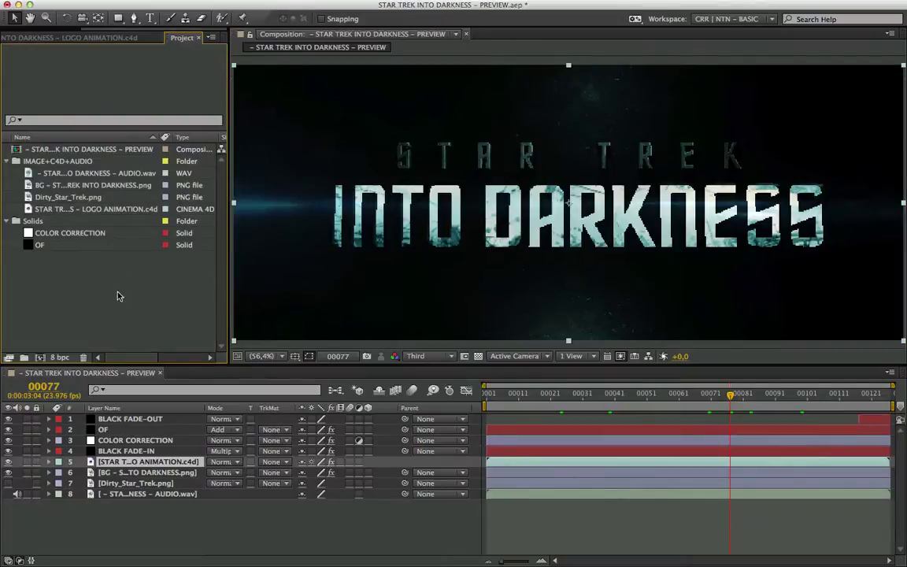
{"action": "double_click", "coordinate": [72, 281]}
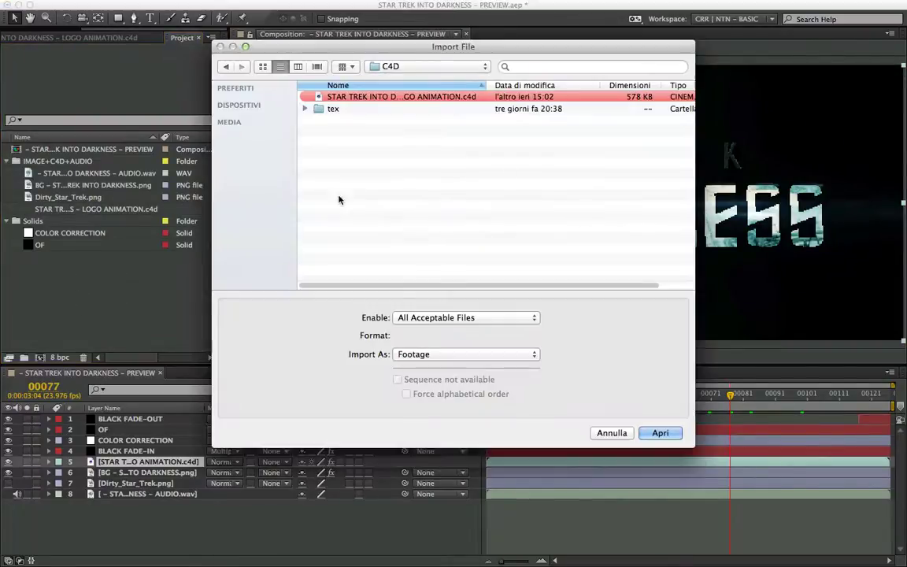
{"action": "left_click", "coordinate": [378, 97]}
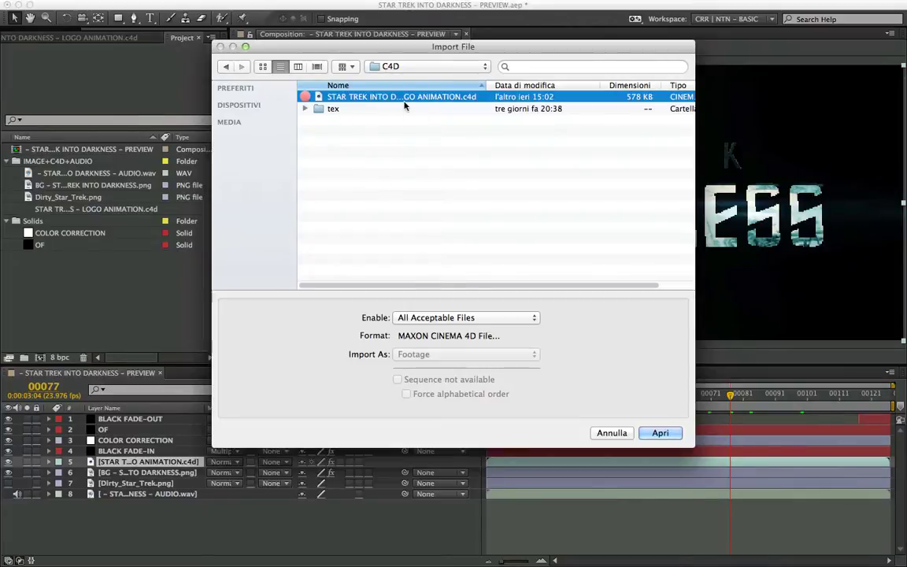
{"action": "left_click", "coordinate": [445, 318]}
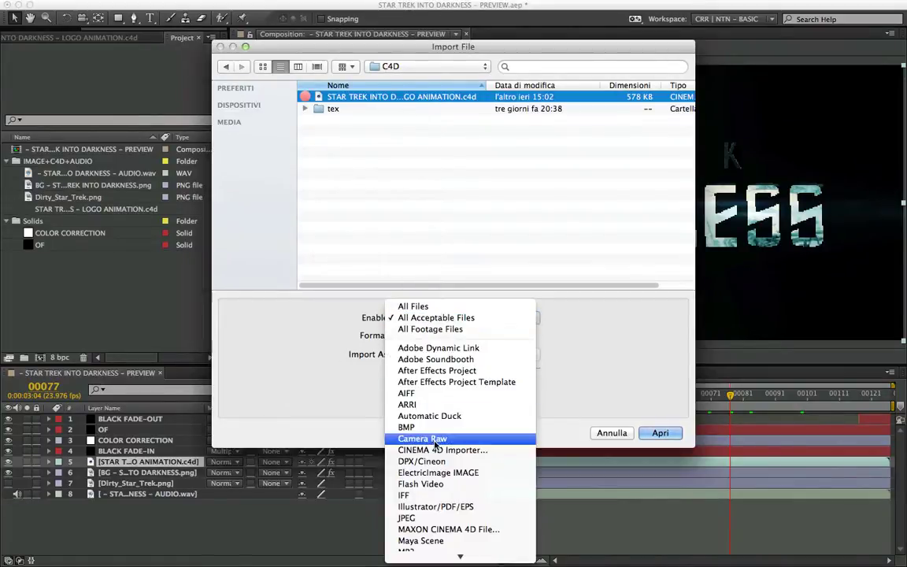
{"action": "left_click", "coordinate": [358, 182]}
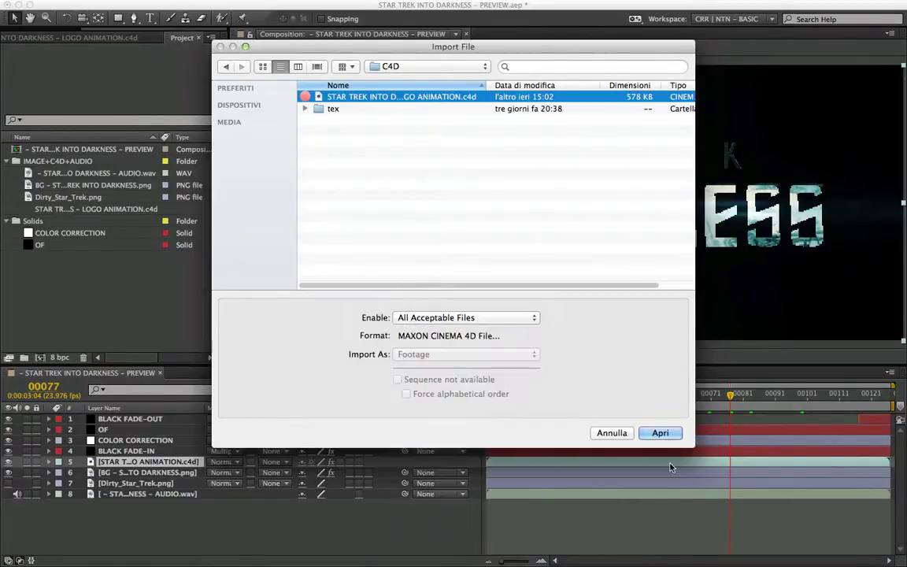
{"action": "left_click", "coordinate": [660, 433]}
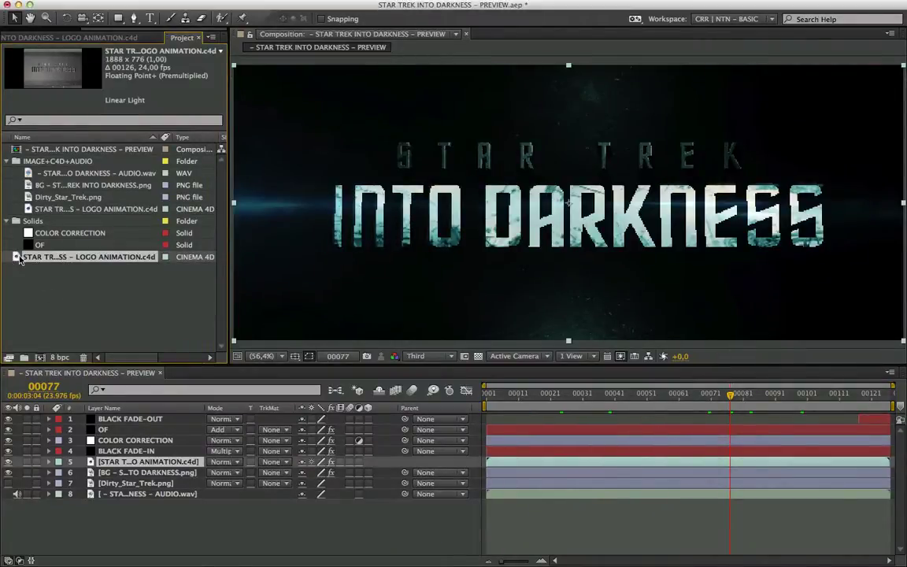
{"action": "left_click_drag", "start_coordinate": [17, 261], "coordinate": [40, 359]}
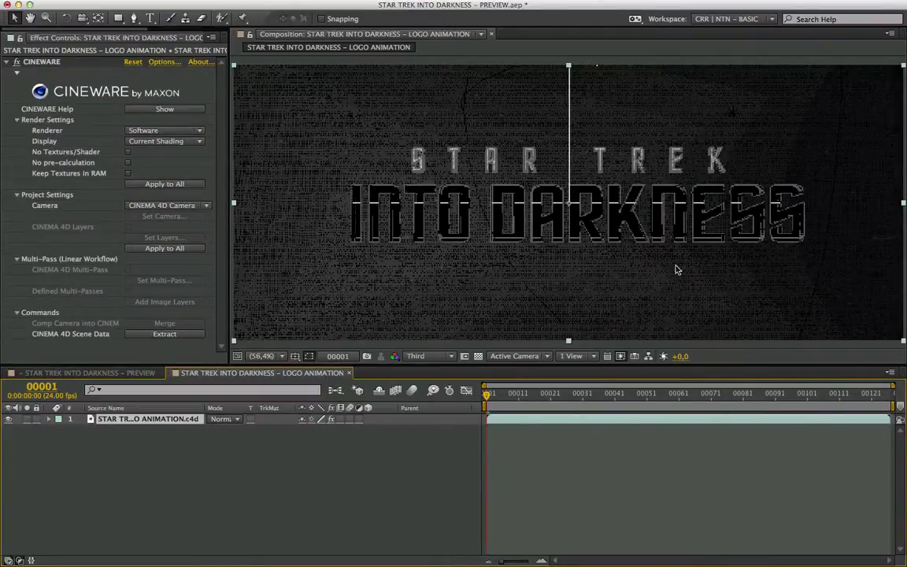
{"action": "left_click_drag", "start_coordinate": [542, 393], "coordinate": [714, 393]}
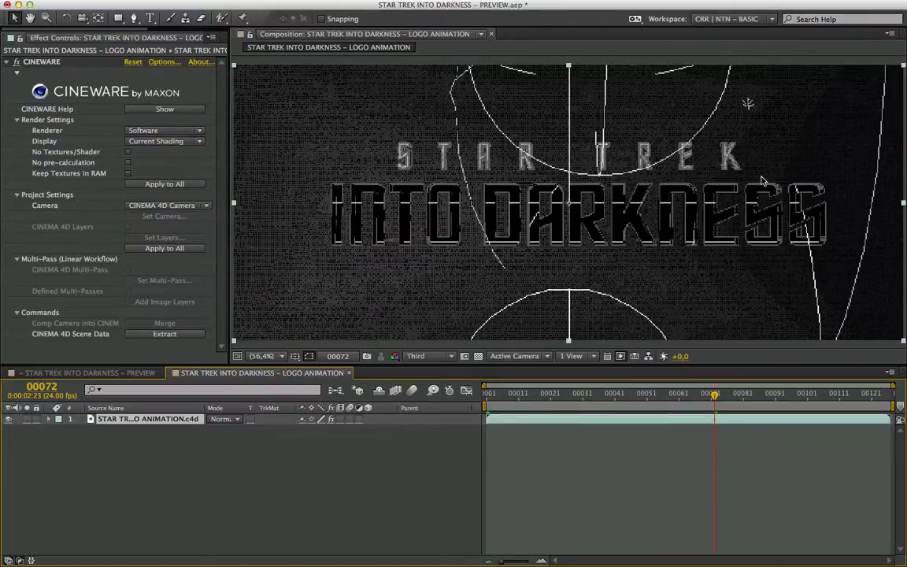
{"action": "left_click", "coordinate": [811, 393]}
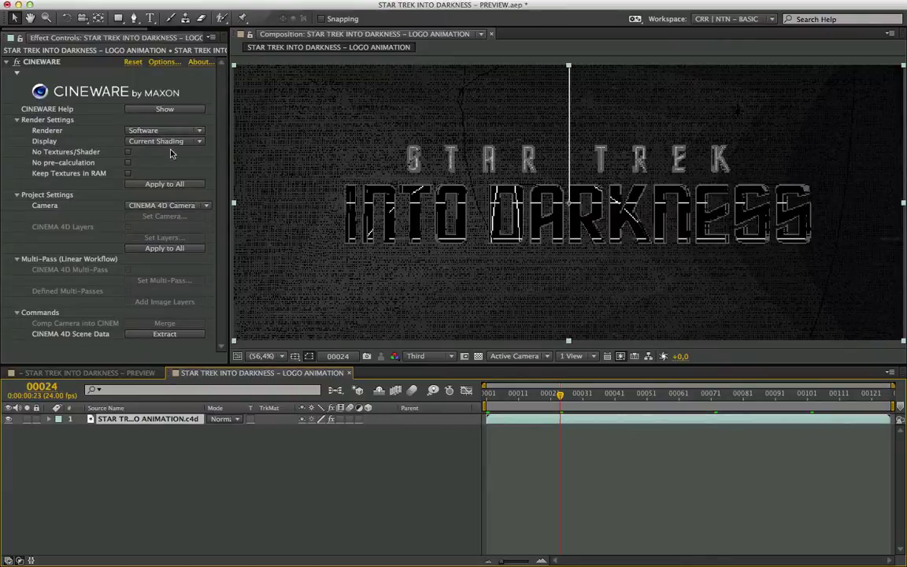
Try Standard (Draft) at frames 63 and 80, then switch the renderer to Standard (Final).
{"action": "left_click", "coordinate": [158, 131]}
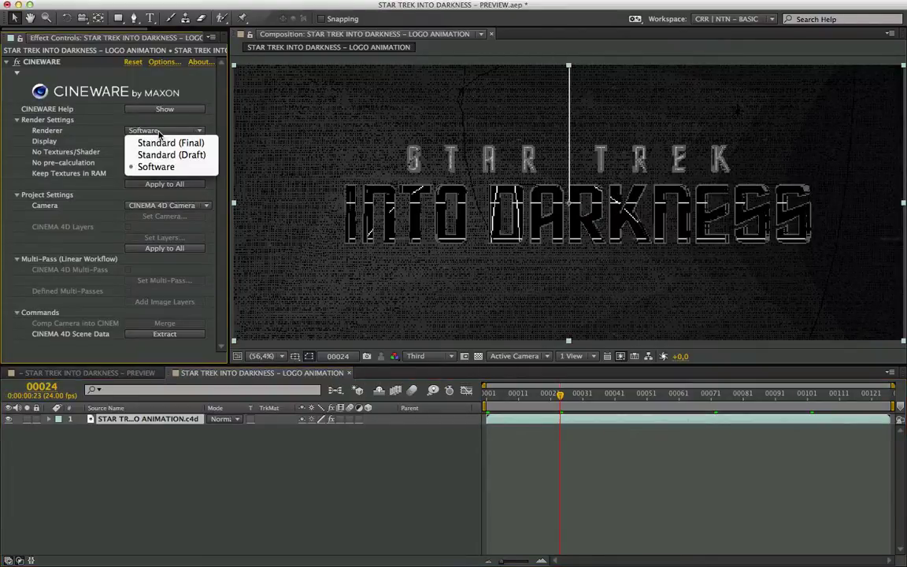
{"action": "left_click", "coordinate": [196, 156]}
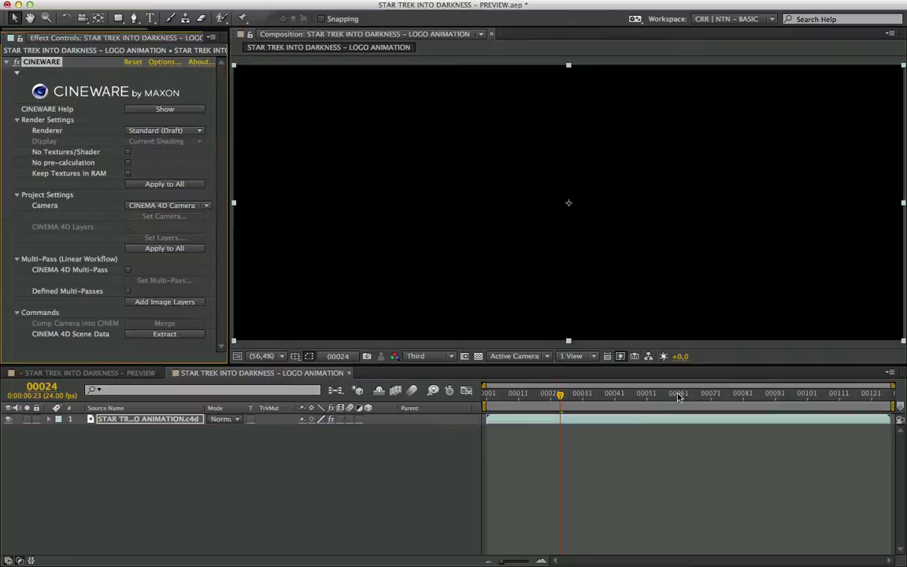
{"action": "left_click", "coordinate": [684, 394]}
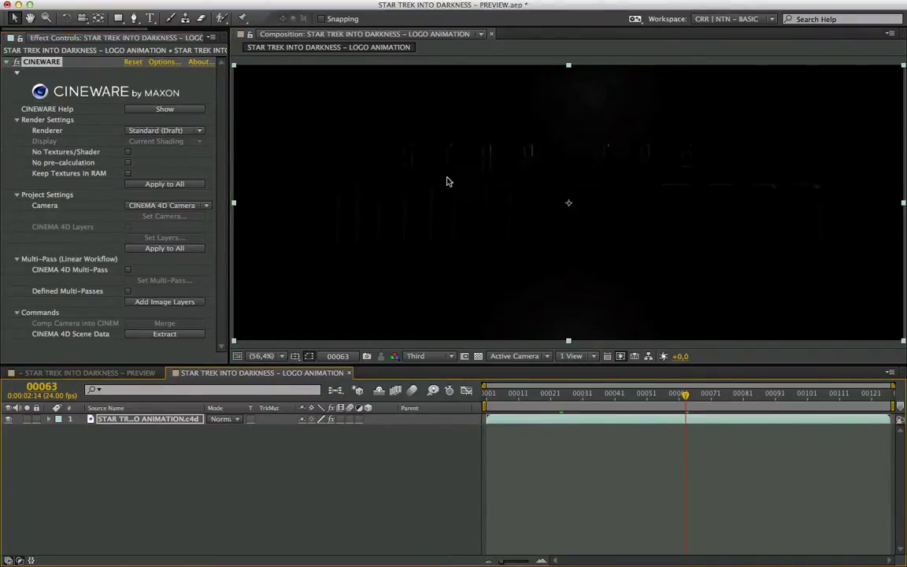
{"action": "left_click", "coordinate": [740, 395]}
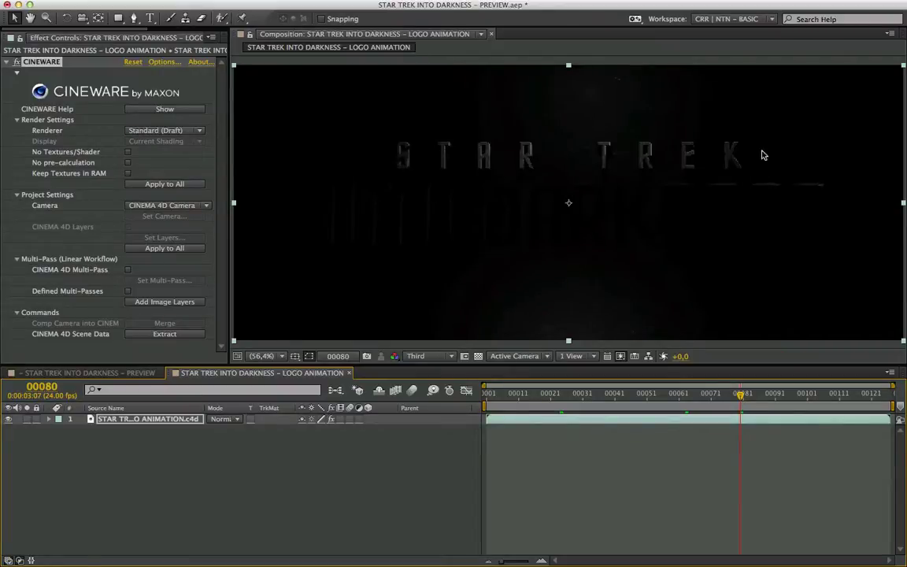
{"action": "left_click", "coordinate": [156, 130]}
{"action": "left_click", "coordinate": [161, 142]}
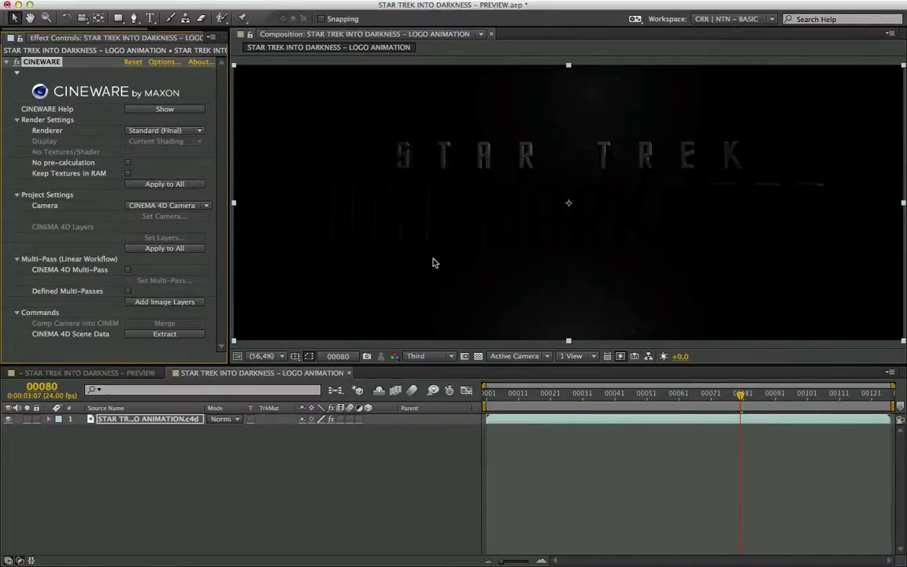
Set the viewer resolution to Full and magnification to 100%.
{"action": "left_click", "coordinate": [478, 356]}
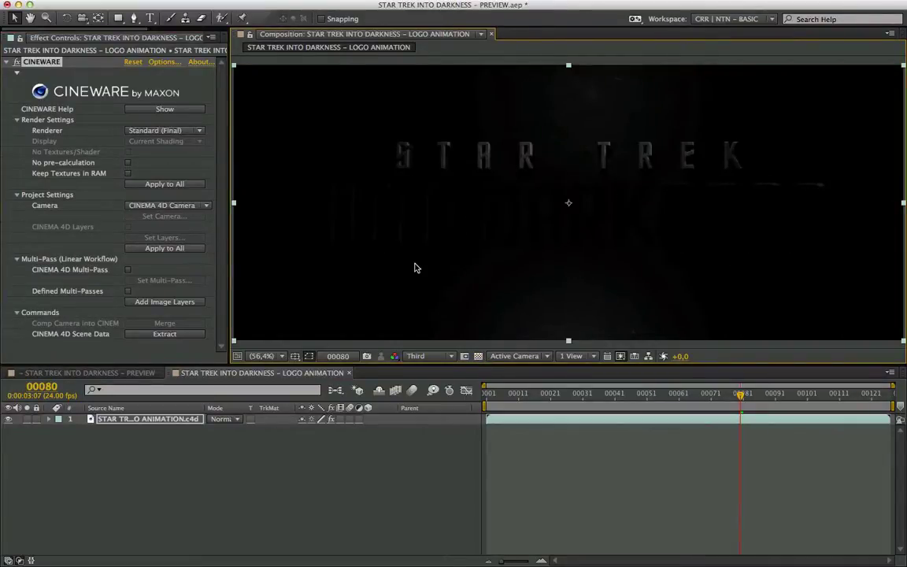
{"action": "left_click", "coordinate": [418, 356]}
{"action": "left_click", "coordinate": [419, 385]}
{"action": "left_click", "coordinate": [262, 356]}
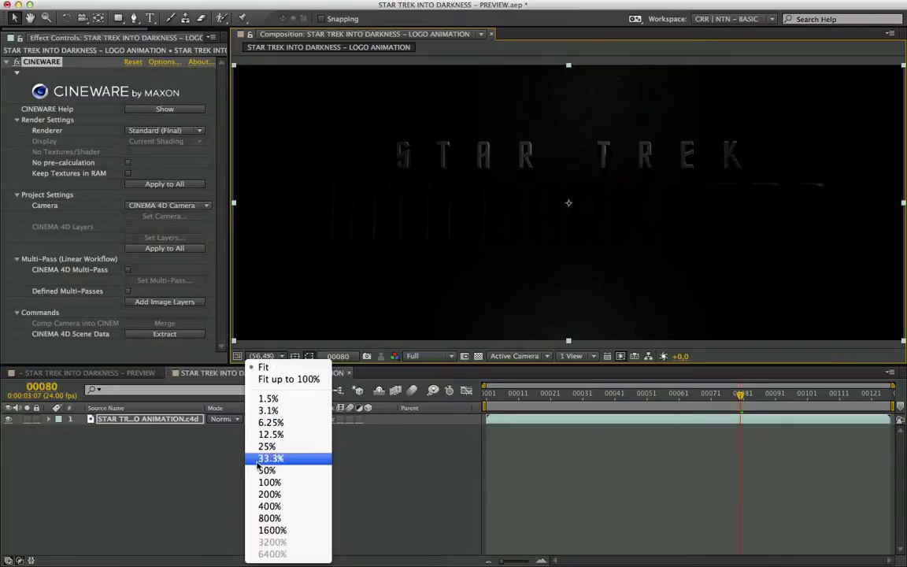
{"action": "left_click", "coordinate": [240, 438]}
Pan across the STAR TREK lettering, then fit the whole frame in the viewer.
{"action": "key", "text": "h"}
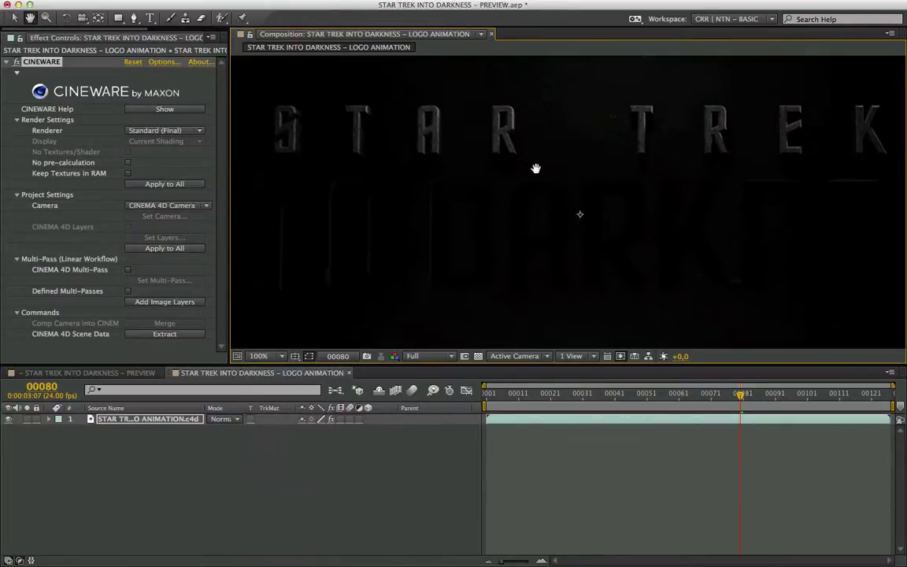
{"action": "left_click_drag", "start_coordinate": [536, 168], "coordinate": [553, 210]}
{"action": "scroll", "coordinate": [641, 152], "scroll_direction": "down", "scroll_amount": 5}
{"action": "left_click_drag", "start_coordinate": [421, 200], "coordinate": [658, 168]}
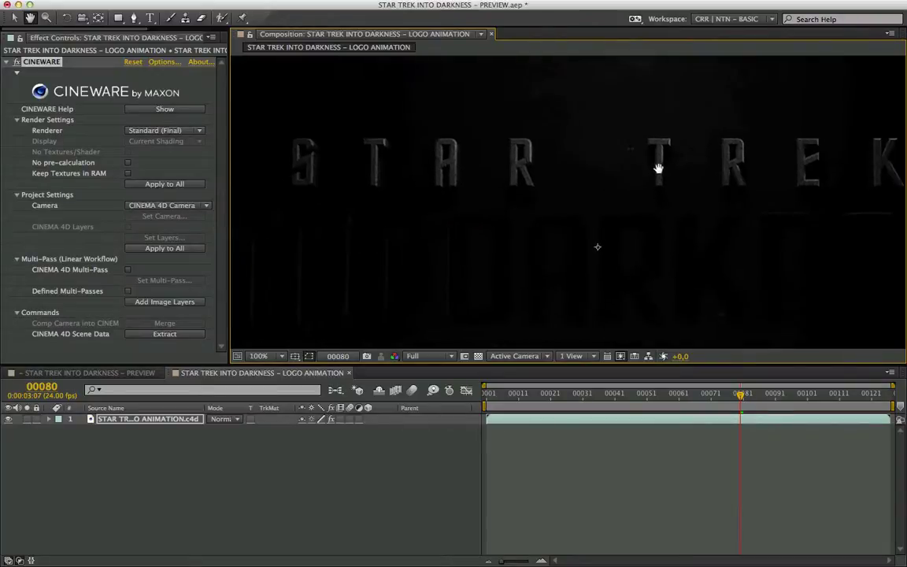
{"action": "key", "text": "v"}
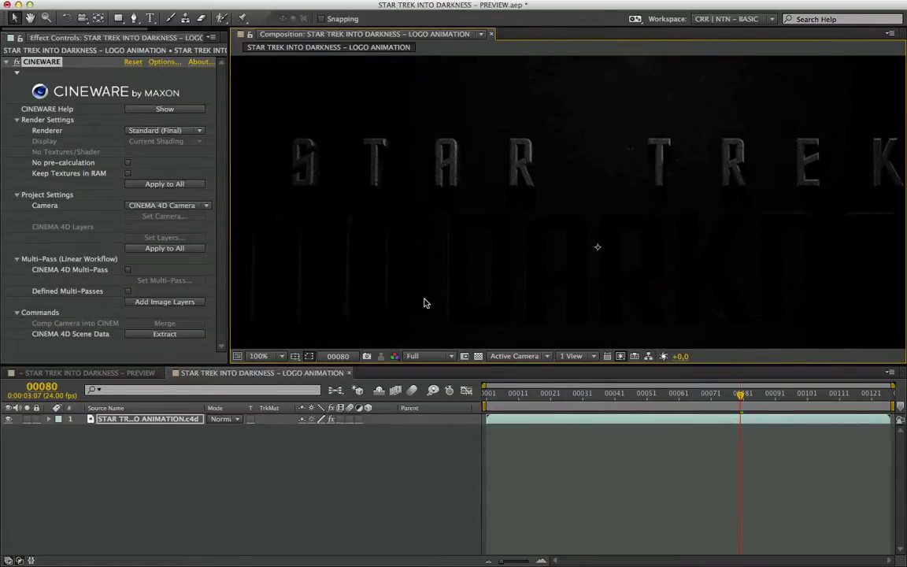
{"action": "left_click", "coordinate": [282, 357]}
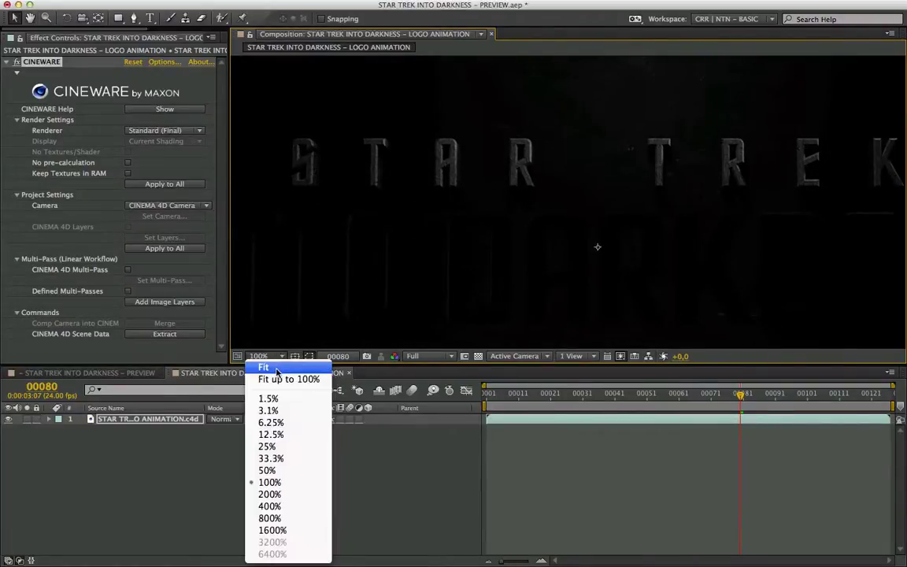
{"action": "left_click", "coordinate": [275, 369]}
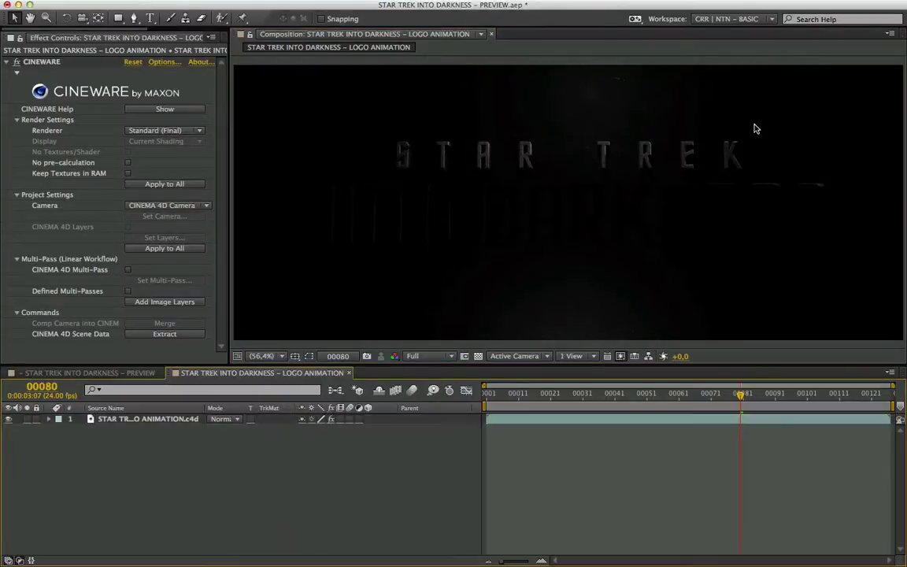
Close the LOGO ANIMATION comp and solo only the BG image layer in PREVIEW.
{"action": "left_click", "coordinate": [351, 374]}
{"action": "left_click", "coordinate": [132, 511]}
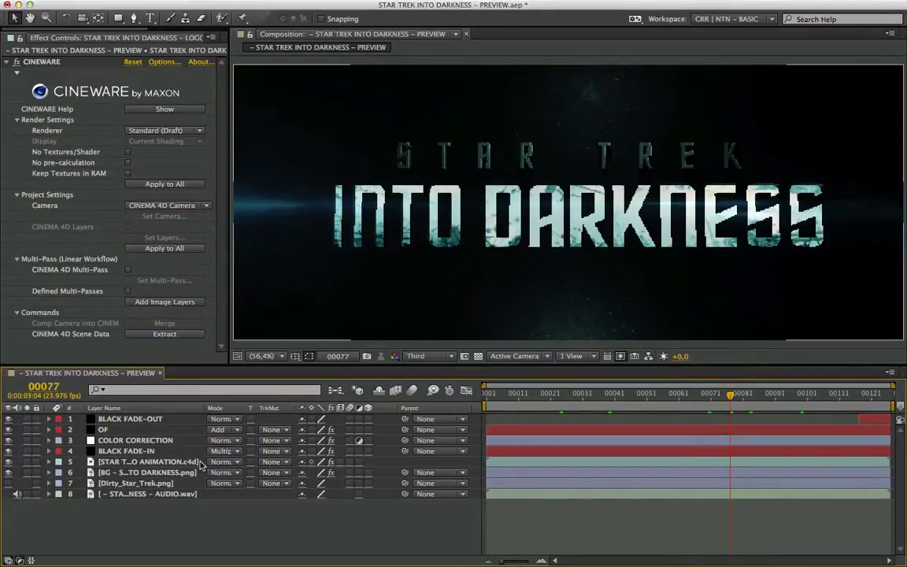
{"action": "left_click", "coordinate": [27, 461]}
{"action": "left_click", "coordinate": [27, 472]}
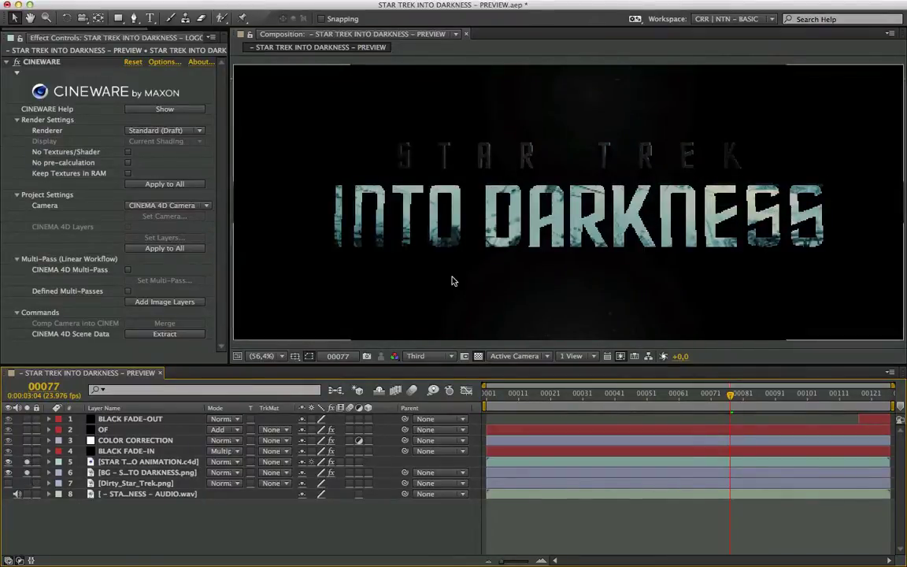
{"action": "left_click", "coordinate": [27, 461]}
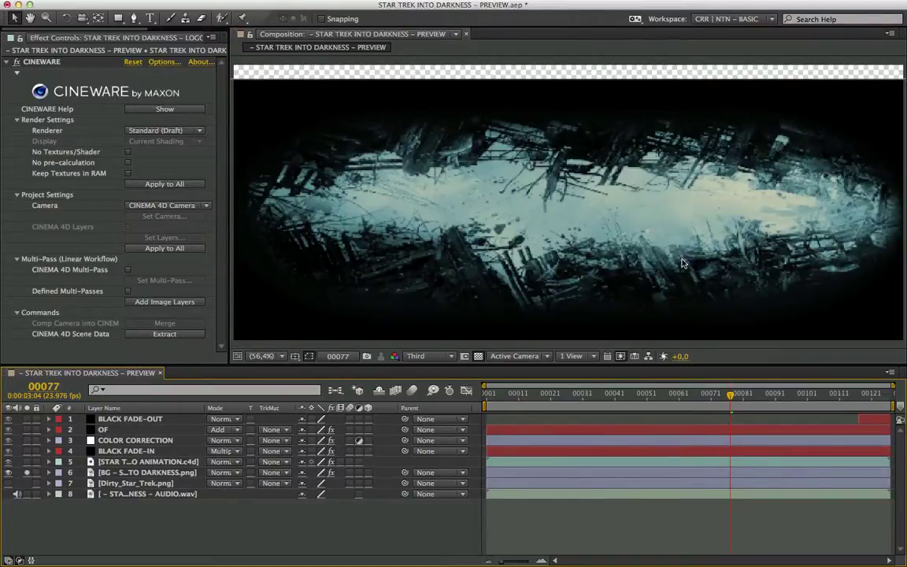
Reveal the BG image's keyframed Exposure, Position and Opacity and play its fade-in from frame 0.
{"action": "left_click", "coordinate": [134, 472]}
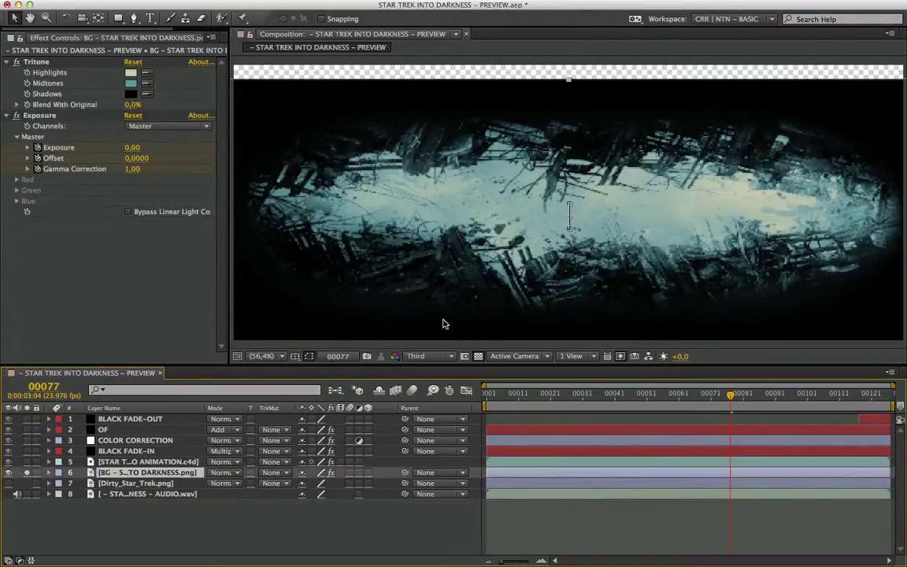
{"action": "key", "text": "u"}
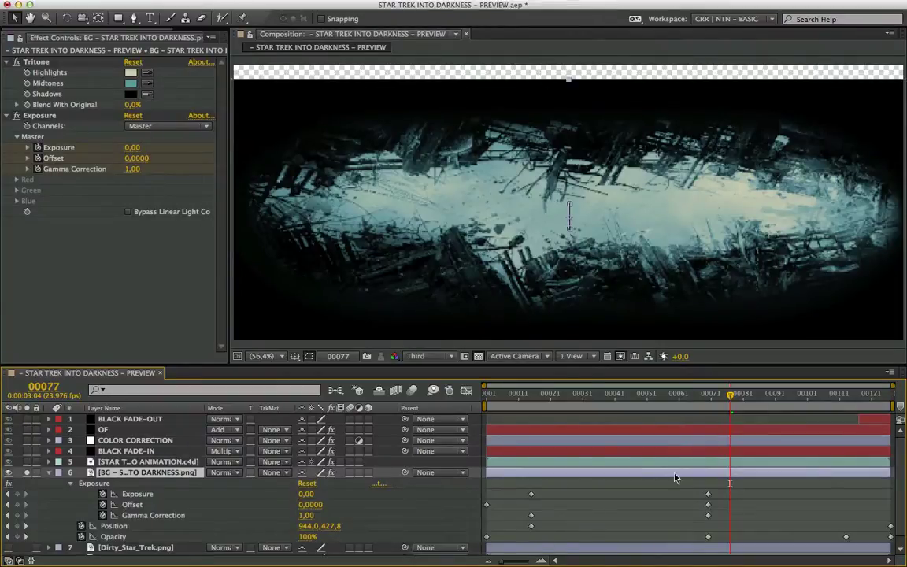
{"action": "left_click_drag", "start_coordinate": [551, 399], "coordinate": [488, 398]}
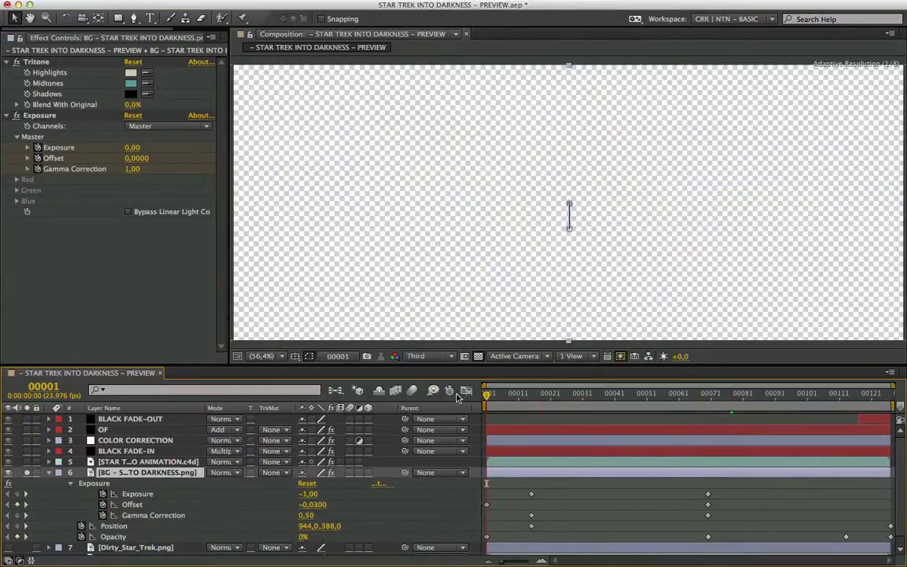
{"action": "left_click", "coordinate": [477, 356]}
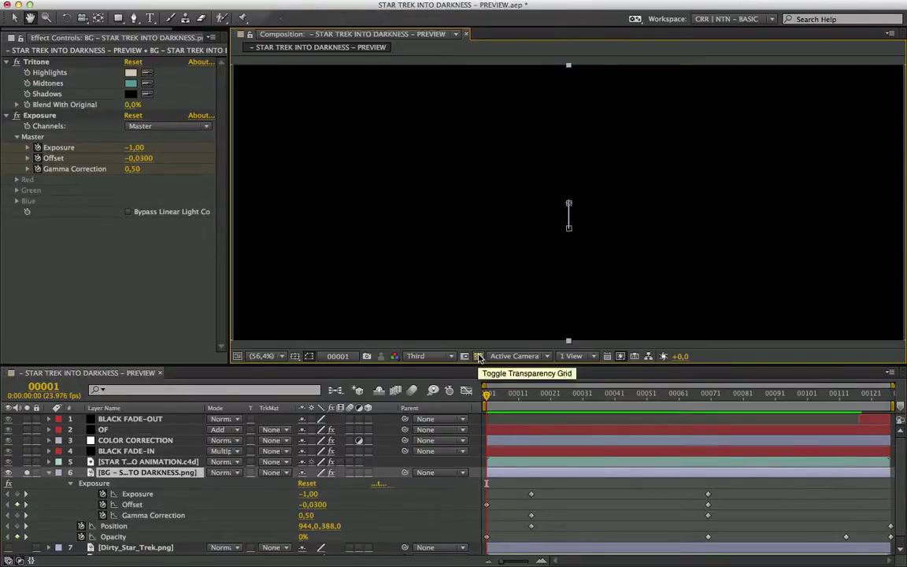
{"action": "key", "text": "space"}
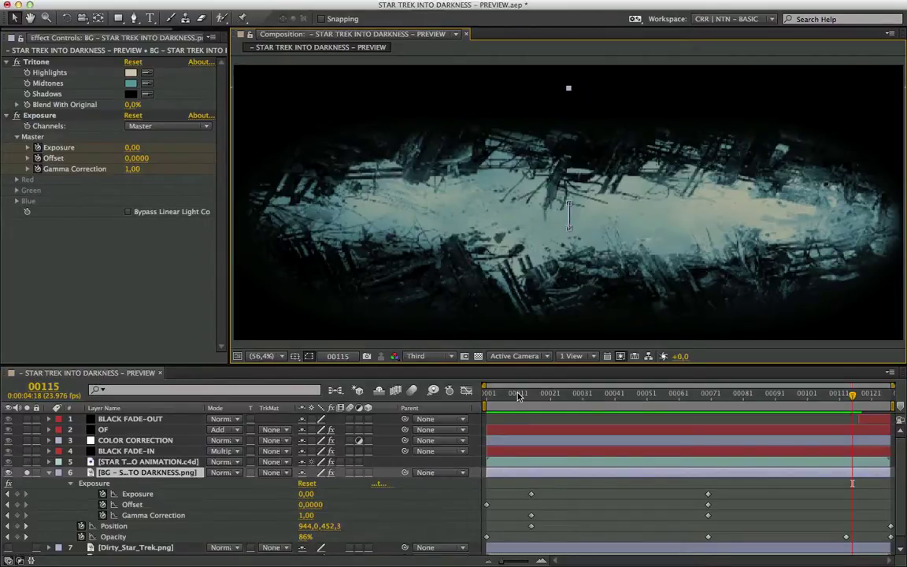
Set the BG layer's Opacity to 20 at frame 1, then adjust Exposure and Gamma at frame 15.
{"action": "left_click_drag", "start_coordinate": [518, 396], "coordinate": [443, 407]}
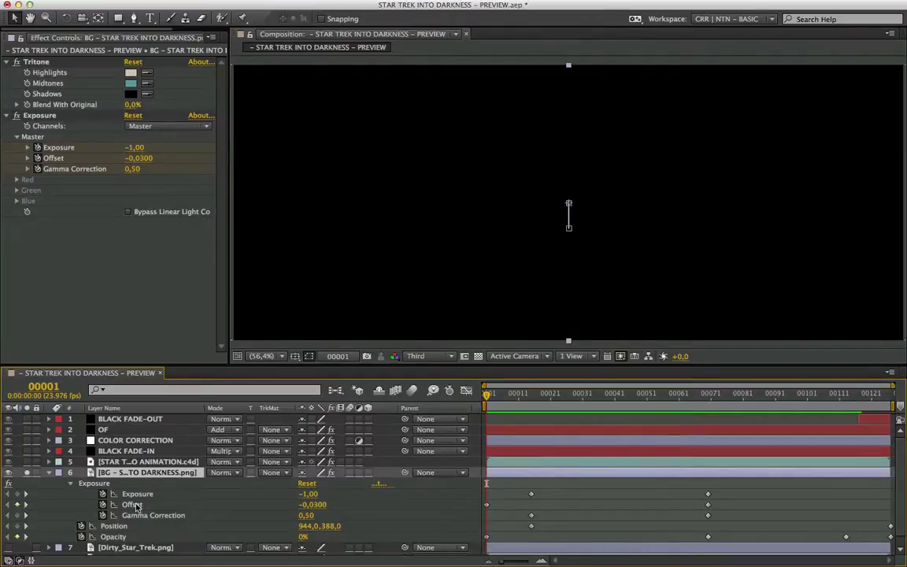
{"action": "left_click", "coordinate": [315, 505]}
{"action": "left_click", "coordinate": [304, 537]}
{"action": "type", "text": "20"}
{"action": "key", "text": "Return"}
{"action": "key", "text": "k"}
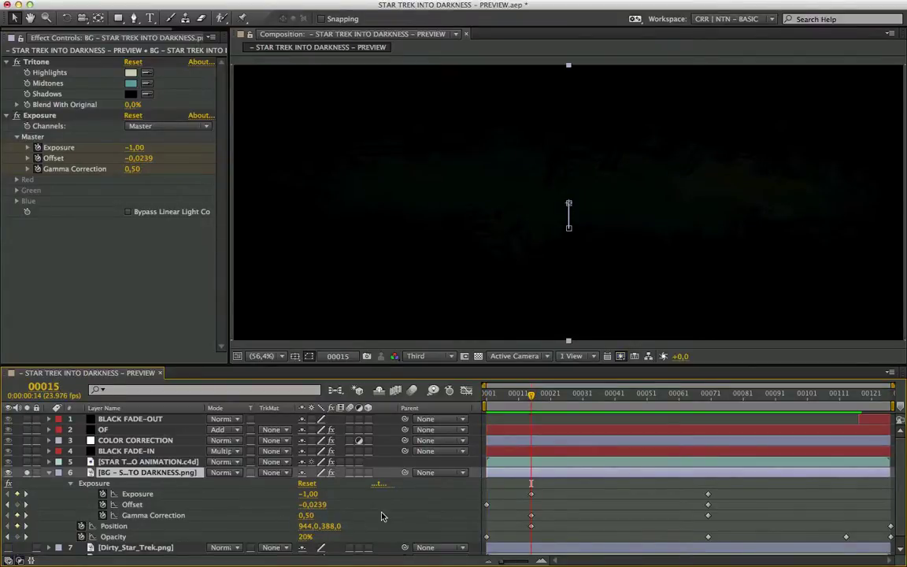
{"action": "left_click", "coordinate": [308, 493]}
{"action": "left_click", "coordinate": [308, 515]}
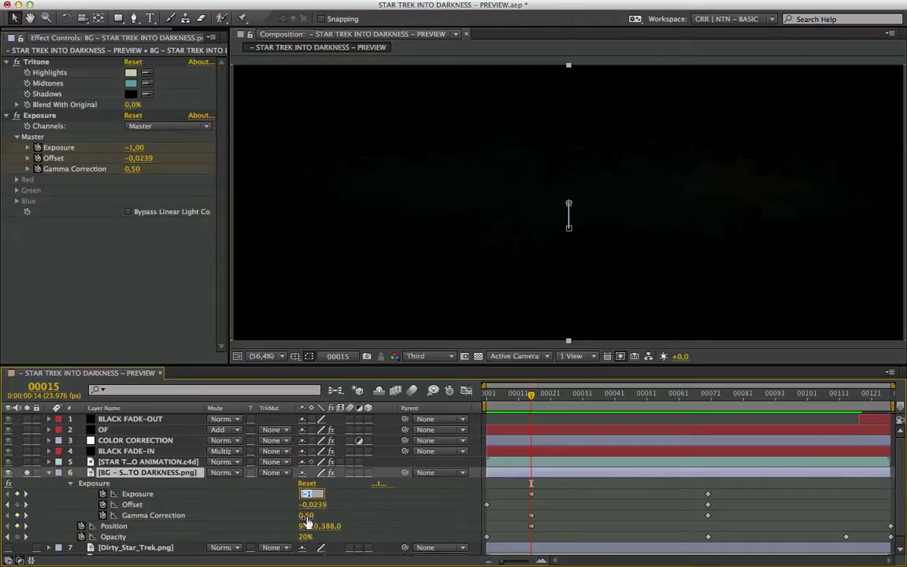
{"action": "left_click", "coordinate": [379, 519]}
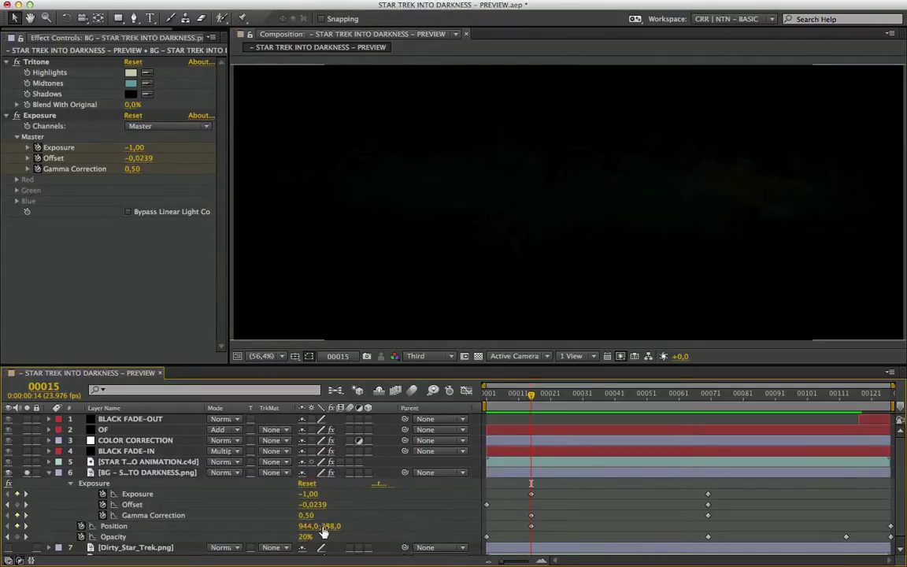
Key BG Position Y at 388, then 423,4 on frame 70, commit Gamma 1,00, and check frame 126.
{"action": "left_click", "coordinate": [171, 476]}
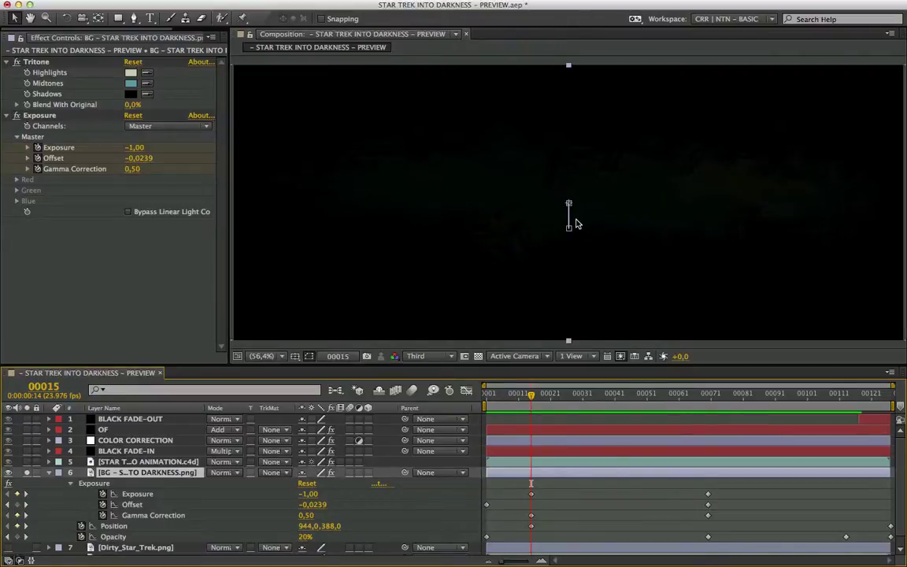
{"action": "left_click", "coordinate": [331, 527]}
{"action": "left_click", "coordinate": [601, 506]}
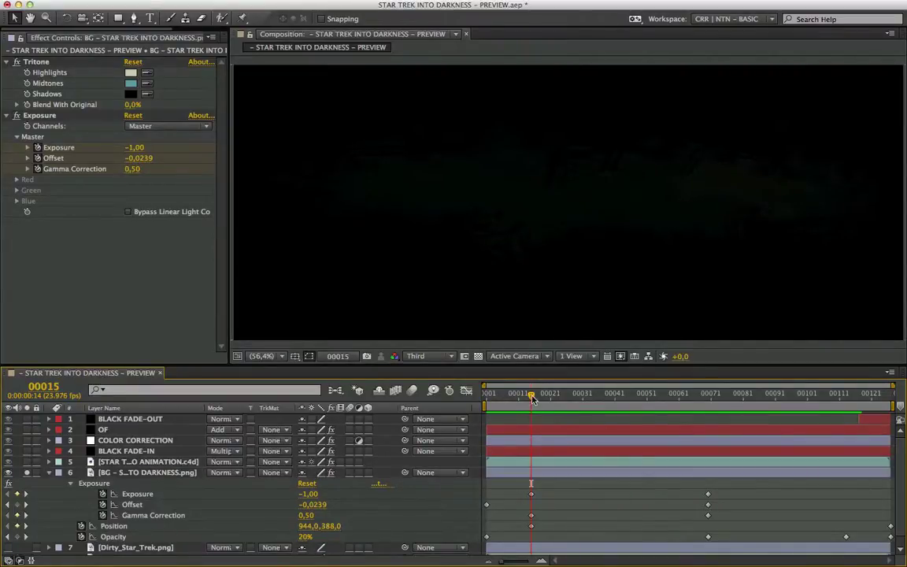
{"action": "left_click_drag", "start_coordinate": [532, 398], "coordinate": [709, 413]}
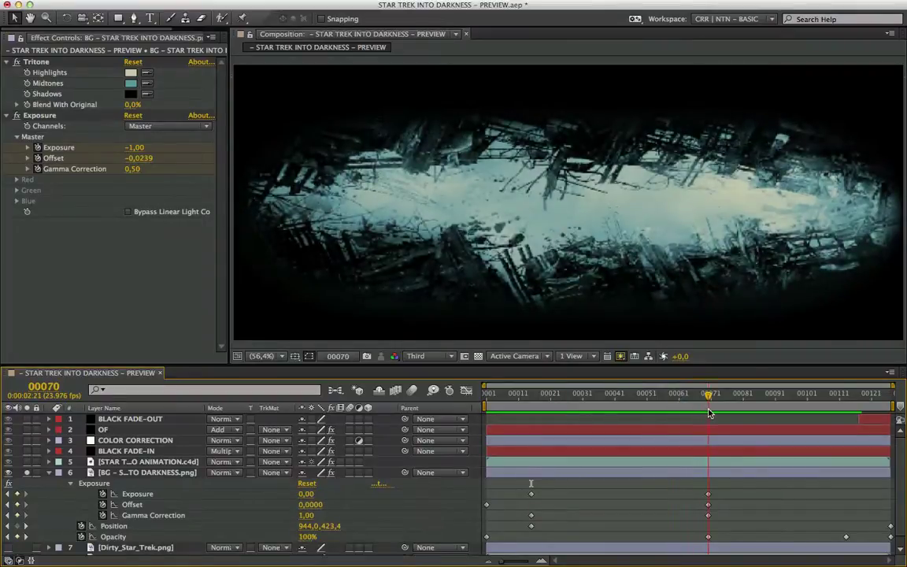
{"action": "left_click", "coordinate": [335, 525]}
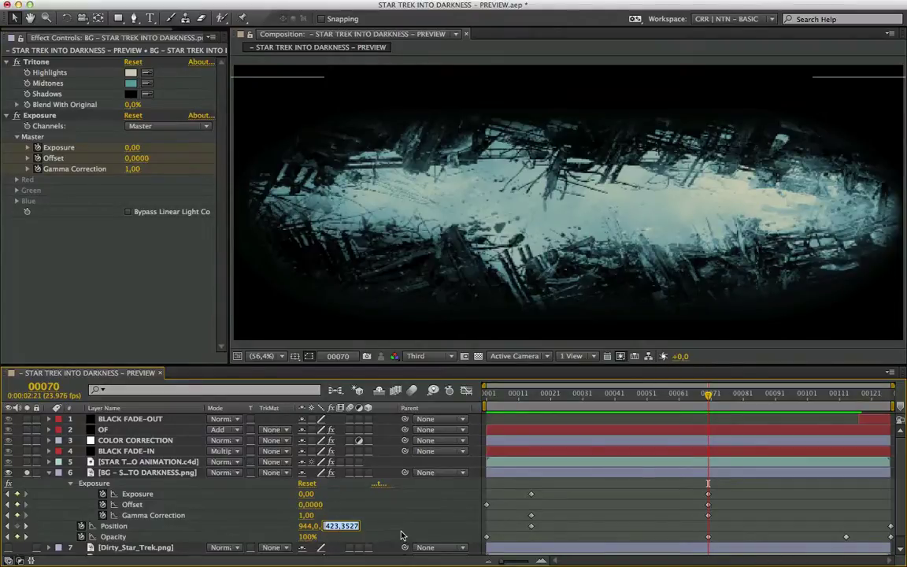
{"action": "key", "text": "Return"}
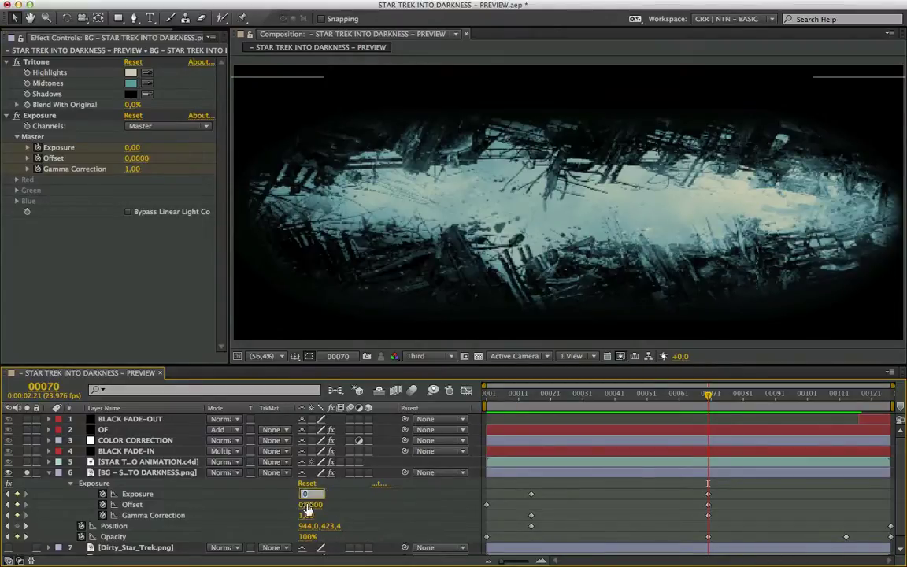
{"action": "left_click", "coordinate": [307, 515]}
{"action": "key", "text": "Return"}
{"action": "left_click", "coordinate": [847, 395]}
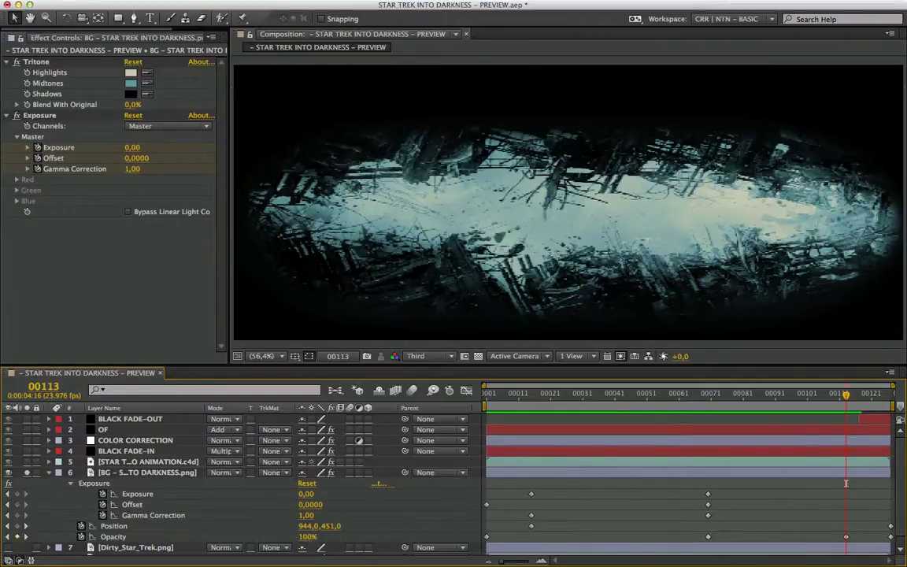
{"action": "left_click_drag", "start_coordinate": [846, 483], "coordinate": [888, 482]}
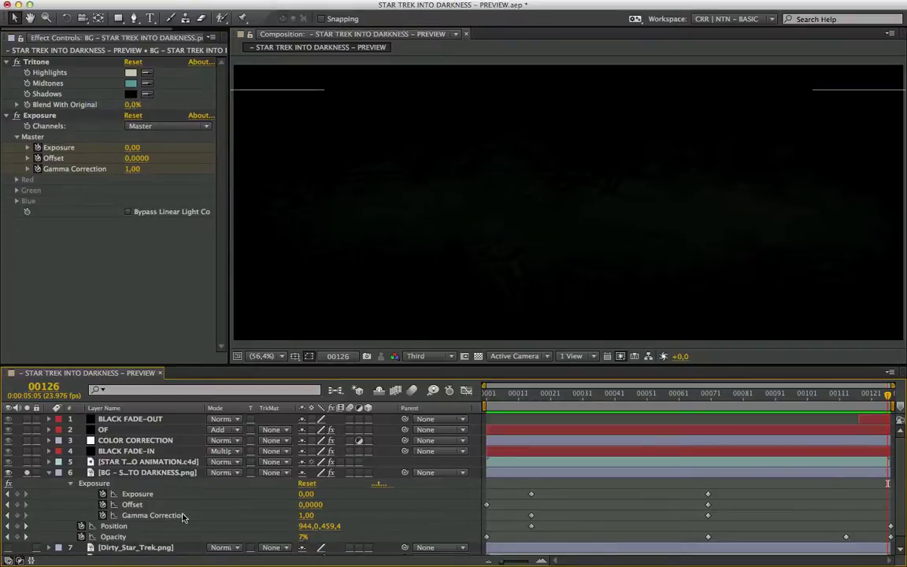
At frame 70, solo the title, BG plate and BLACK FADE-IN layers and zoom the viewer to 25%.
{"action": "left_click", "coordinate": [49, 473]}
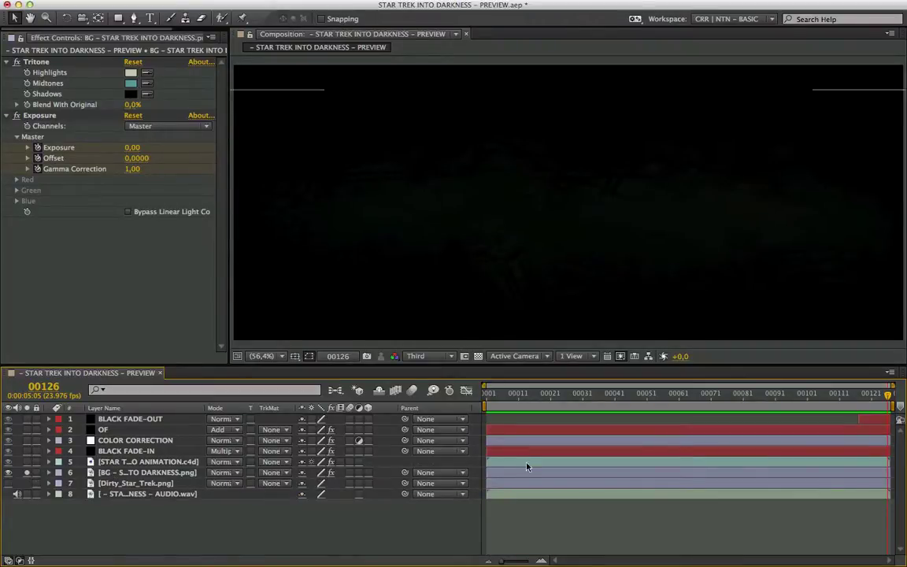
{"action": "left_click", "coordinate": [714, 396]}
{"action": "left_click_drag", "start_coordinate": [714, 397], "coordinate": [708, 397]}
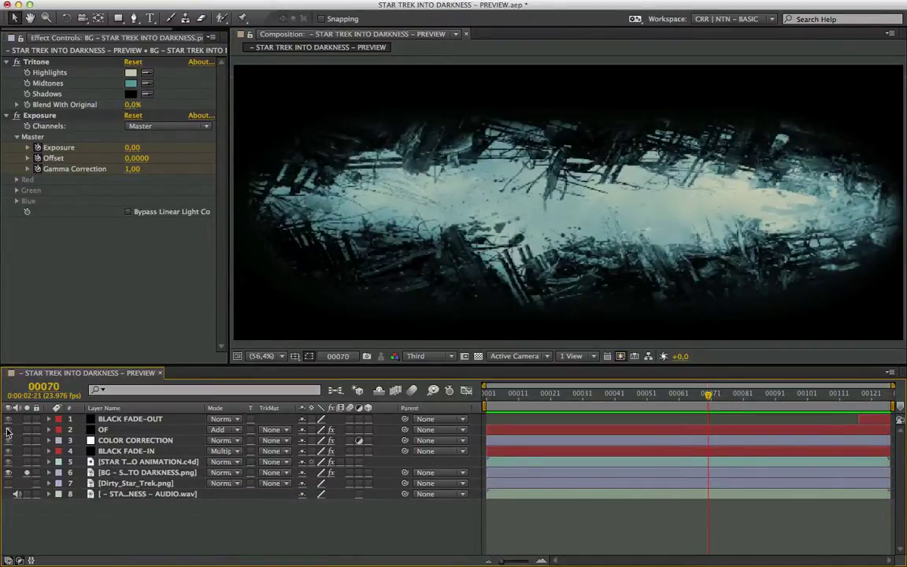
{"action": "left_click", "coordinate": [28, 463]}
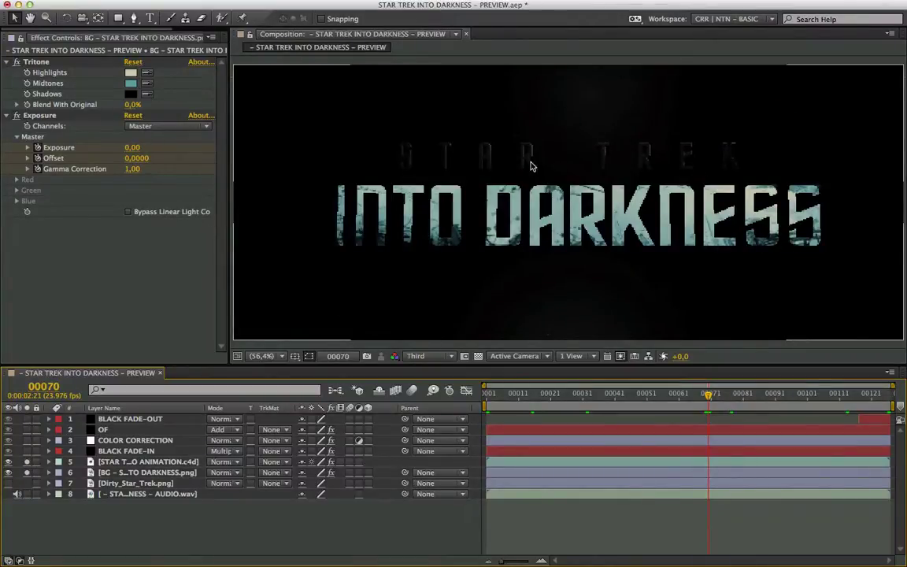
{"action": "left_click", "coordinate": [27, 472], "text": "alt"}
{"action": "left_click", "coordinate": [27, 450]}
{"action": "left_click", "coordinate": [126, 451]}
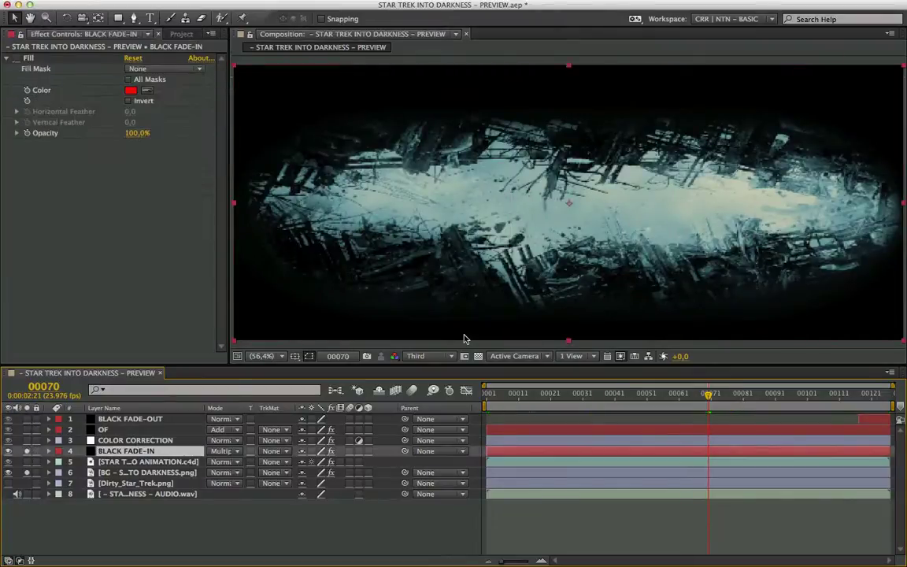
{"action": "left_click", "coordinate": [263, 356]}
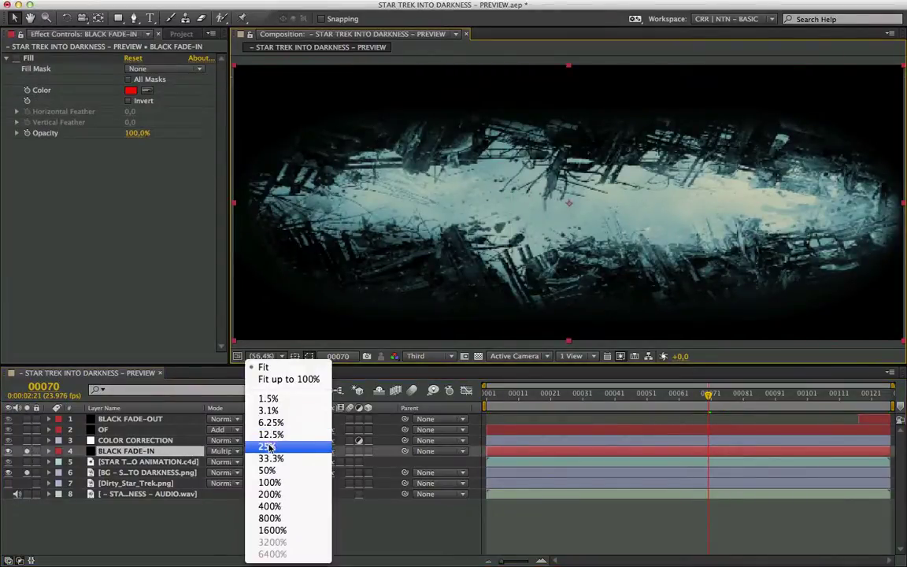
{"action": "left_click", "coordinate": [272, 447]}
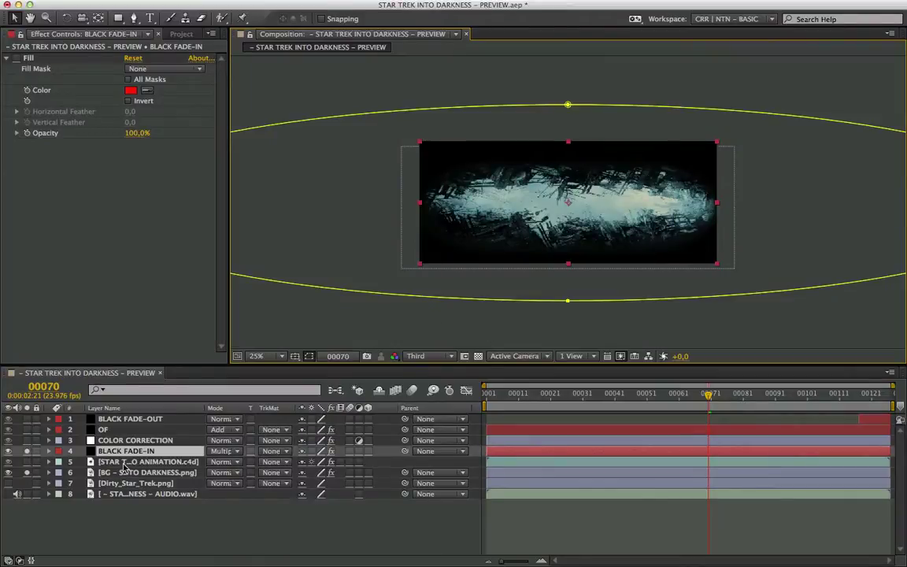
Scrub BLACK FADE-IN's Mask Path opening animation and show Mask 1's 150-pixel feather.
{"action": "key", "text": "m"}
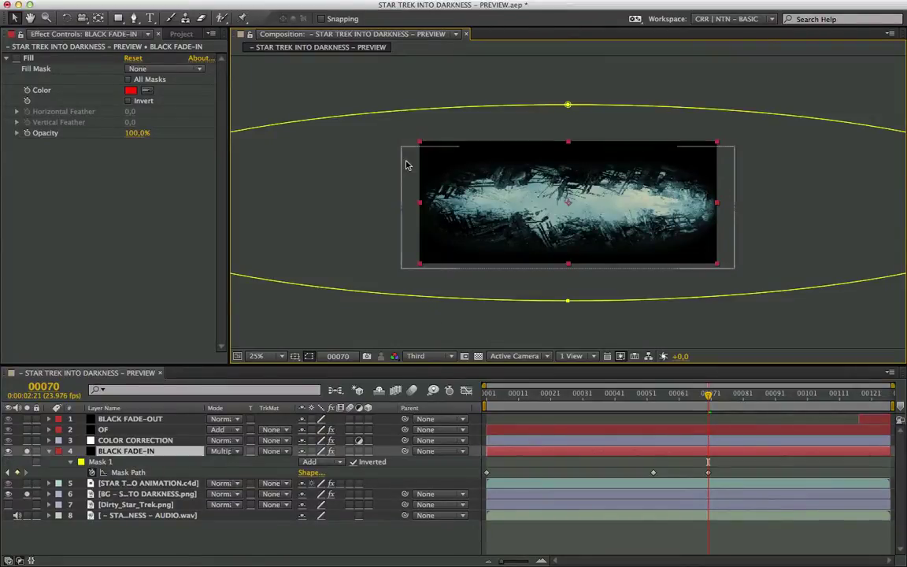
{"action": "left_click_drag", "start_coordinate": [506, 392], "coordinate": [560, 394]}
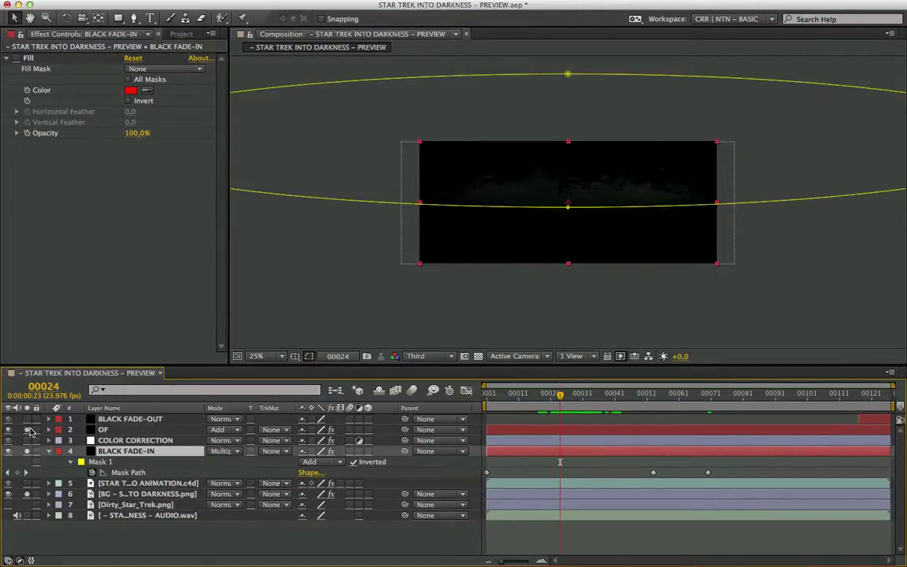
{"action": "left_click_drag", "start_coordinate": [560, 394], "coordinate": [708, 405]}
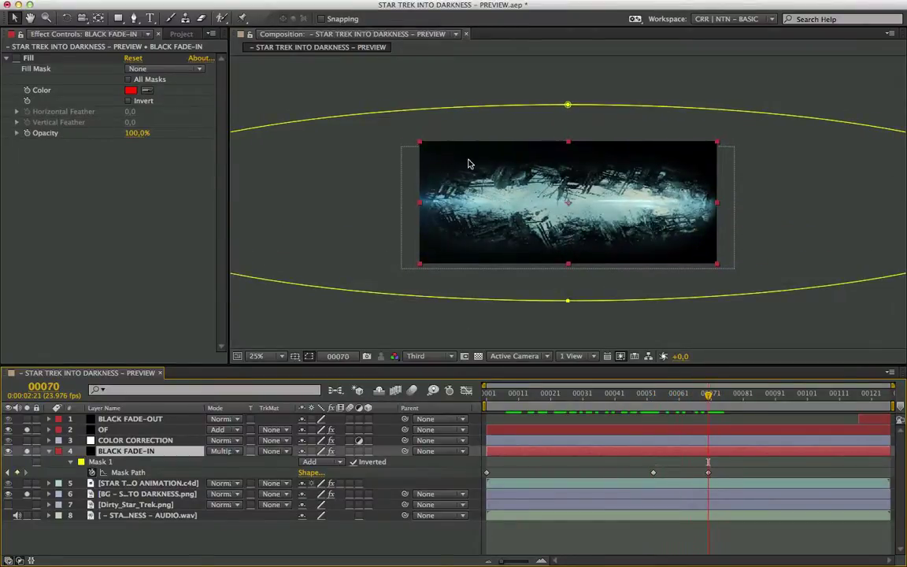
{"action": "left_click", "coordinate": [577, 393]}
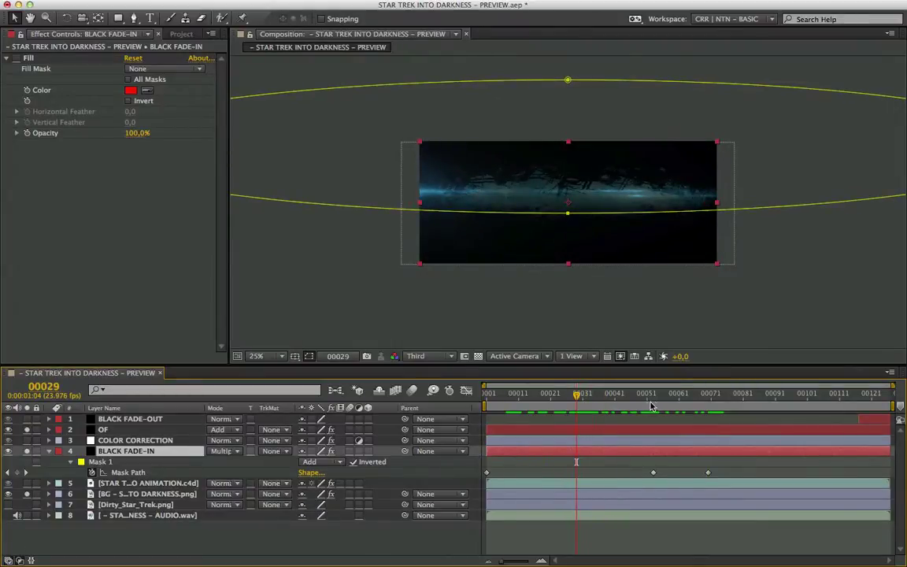
{"action": "left_click_drag", "start_coordinate": [652, 406], "coordinate": [702, 406]}
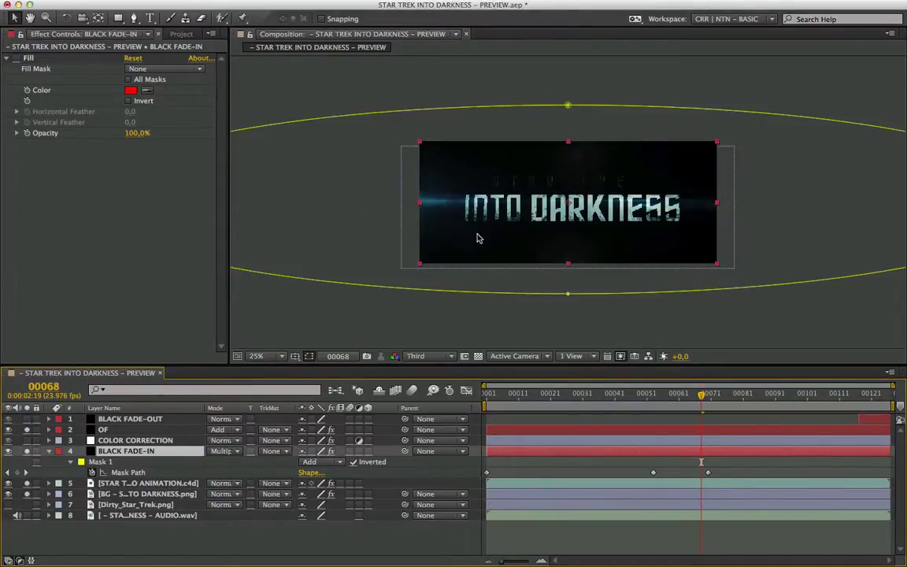
{"action": "left_click", "coordinate": [100, 461]}
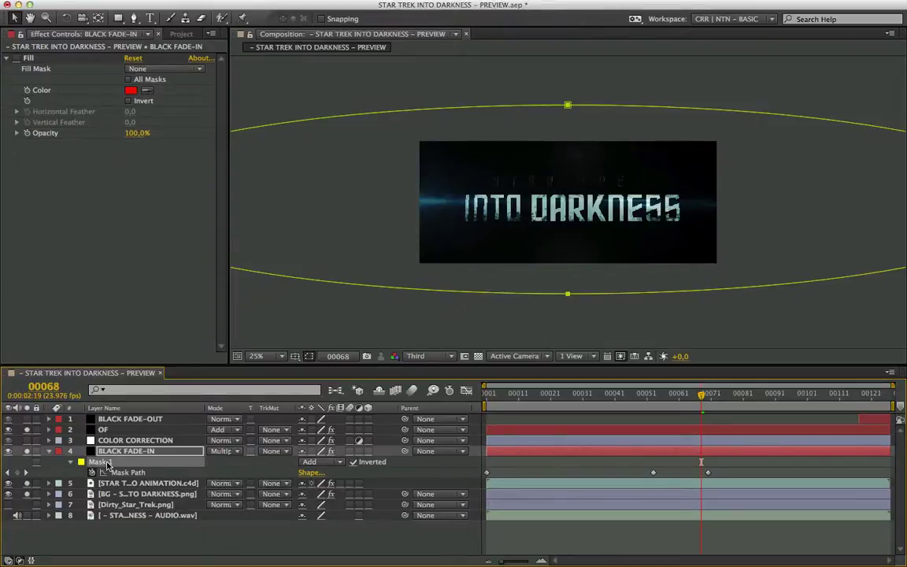
{"action": "key", "text": "f"}
{"action": "left_click", "coordinate": [509, 249]}
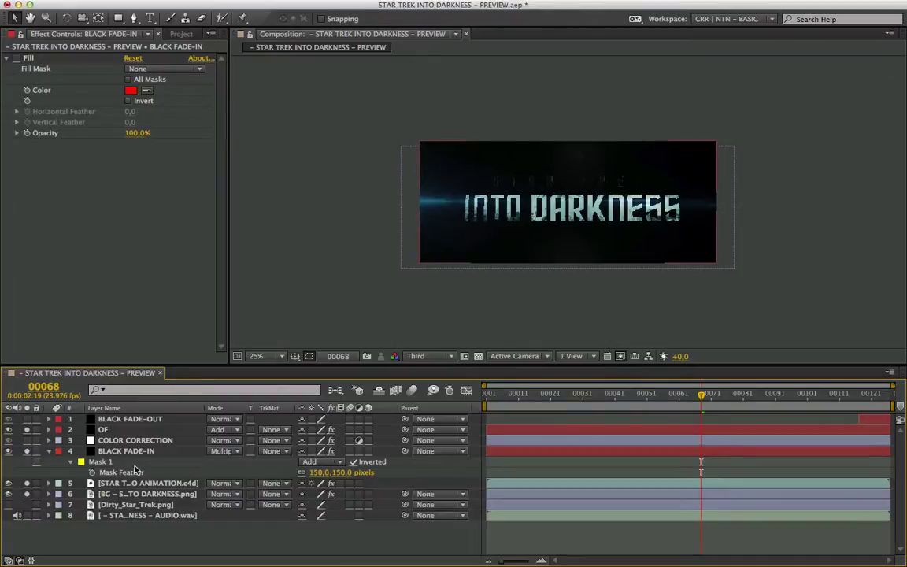
Select the COLOR CORRECTION layer and fit the composition to the viewer.
{"action": "left_click", "coordinate": [144, 441]}
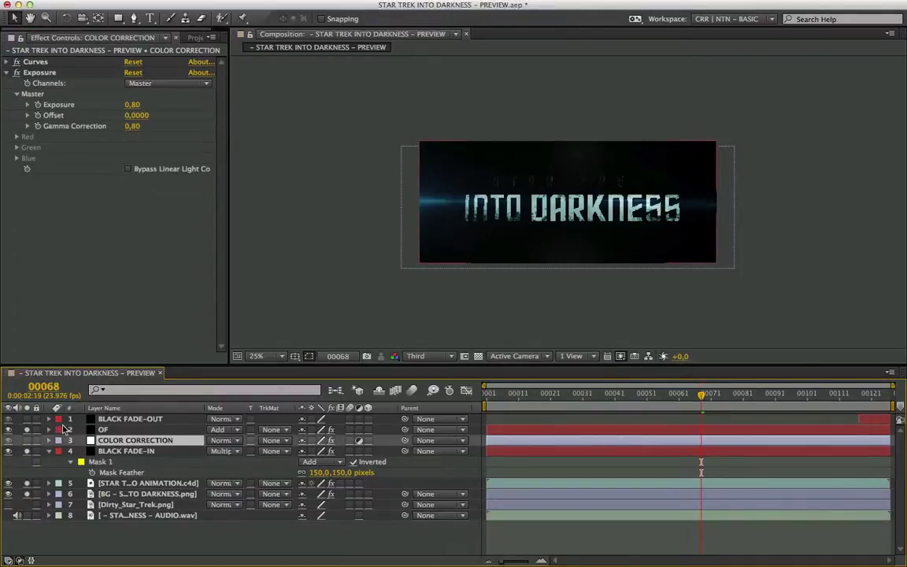
{"action": "left_click", "coordinate": [259, 356]}
{"action": "left_click", "coordinate": [268, 364]}
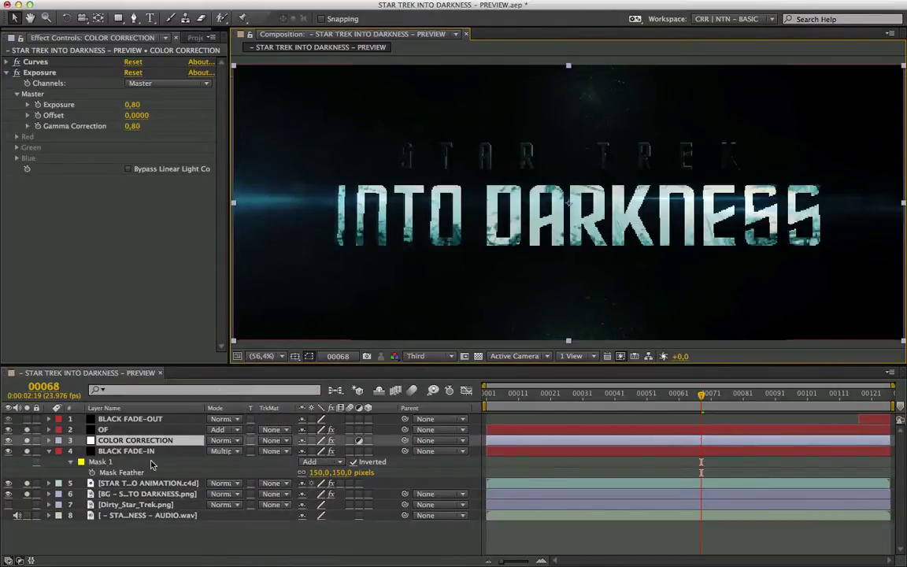
Expand Curves, compare its Red and Blue channel curves, and toggle the effect off and on.
{"action": "left_click", "coordinate": [7, 62]}
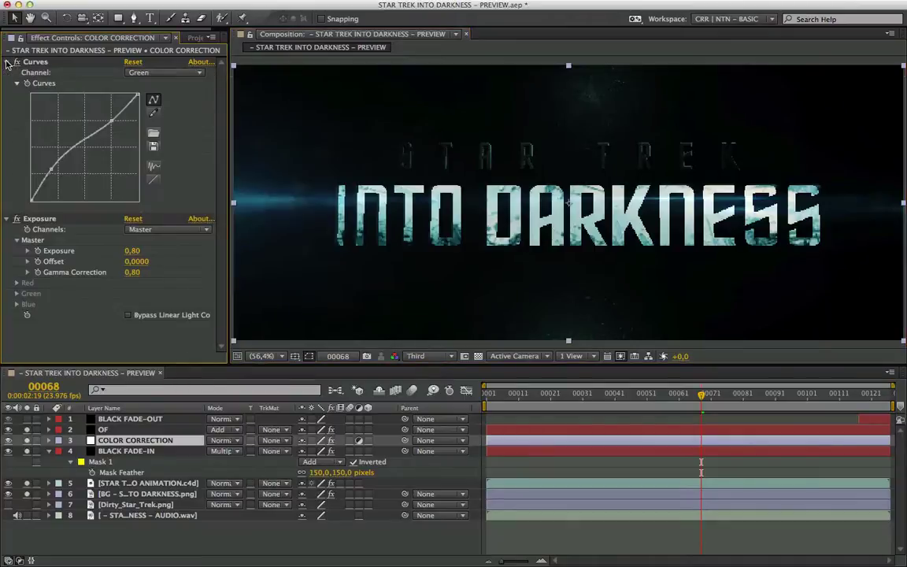
{"action": "left_click", "coordinate": [146, 73]}
{"action": "left_click", "coordinate": [140, 93]}
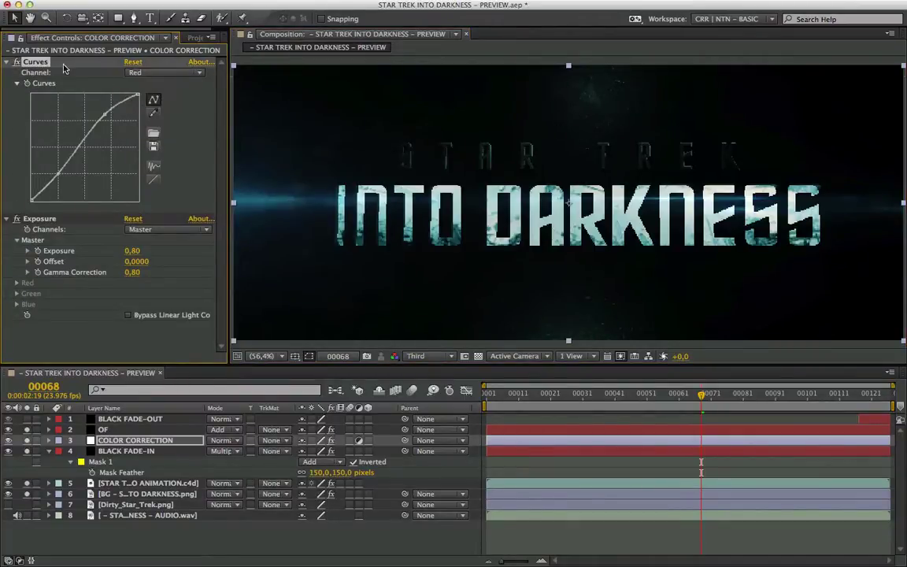
{"action": "left_click", "coordinate": [154, 73]}
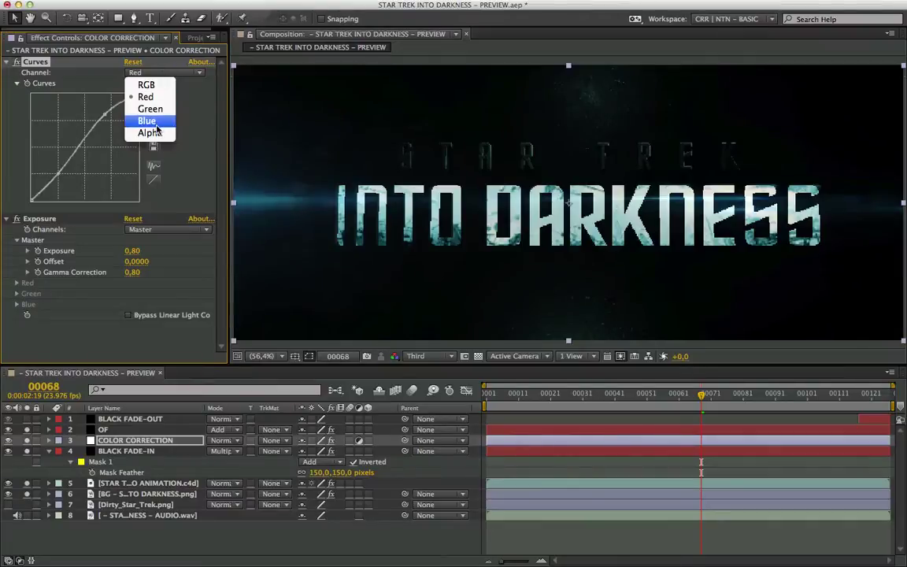
{"action": "left_click", "coordinate": [146, 123]}
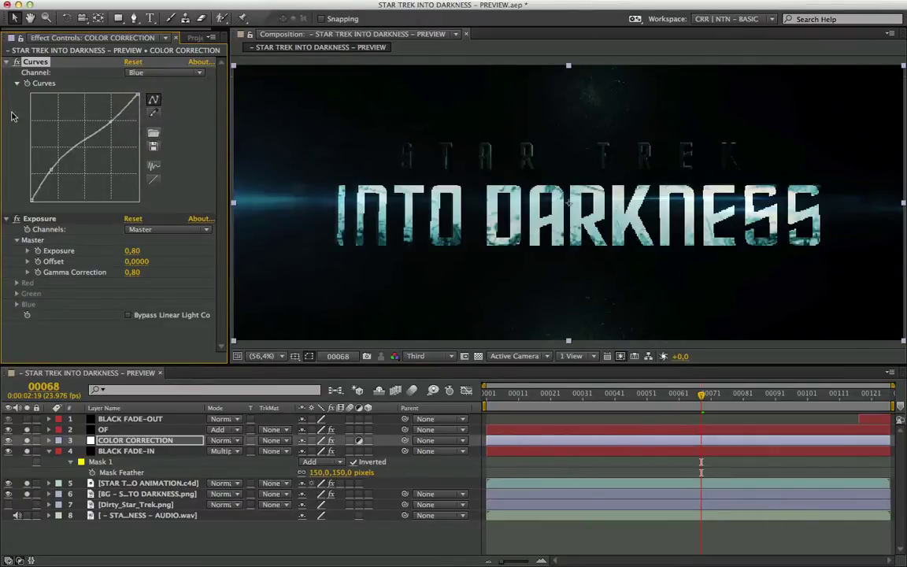
{"action": "left_click", "coordinate": [17, 62]}
{"action": "left_click", "coordinate": [16, 63]}
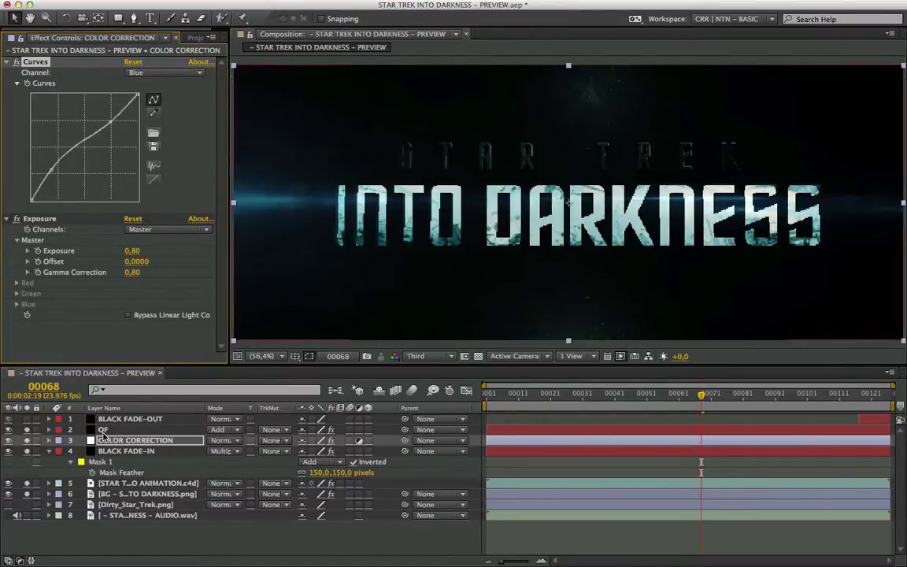
Hide Dirty_Star_Trek.png, restack it just above the audio, and reselect the OF flare layer.
{"action": "left_click", "coordinate": [65, 427]}
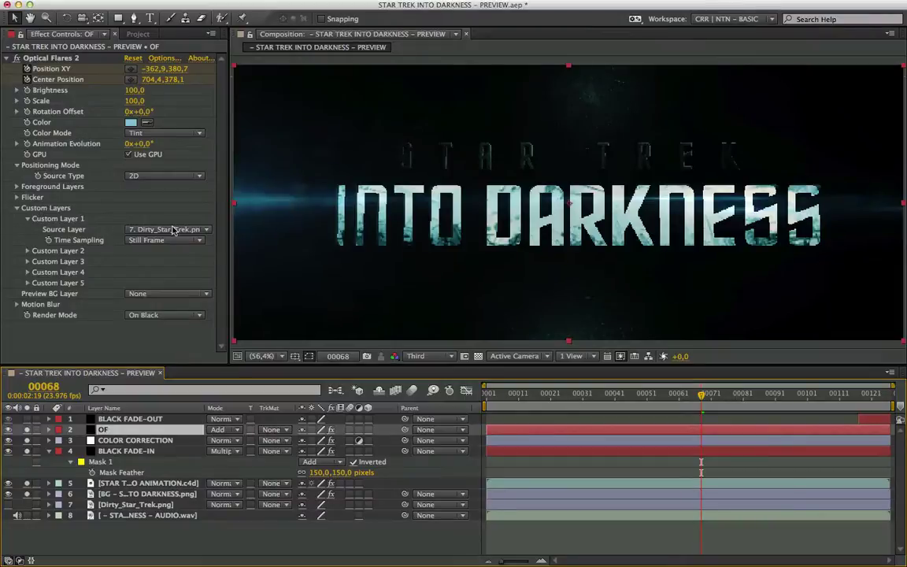
{"action": "left_click", "coordinate": [132, 505]}
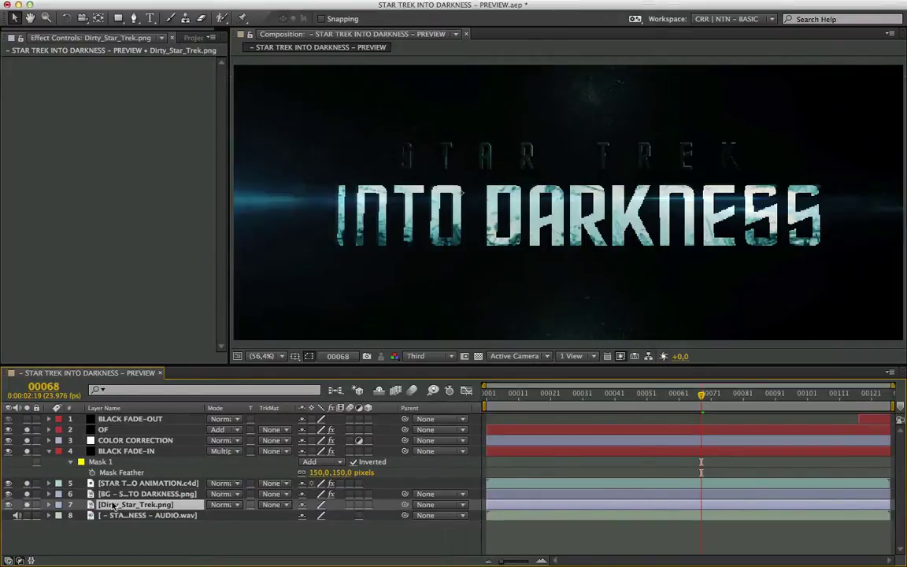
{"action": "left_click_drag", "start_coordinate": [115, 507], "coordinate": [110, 418]}
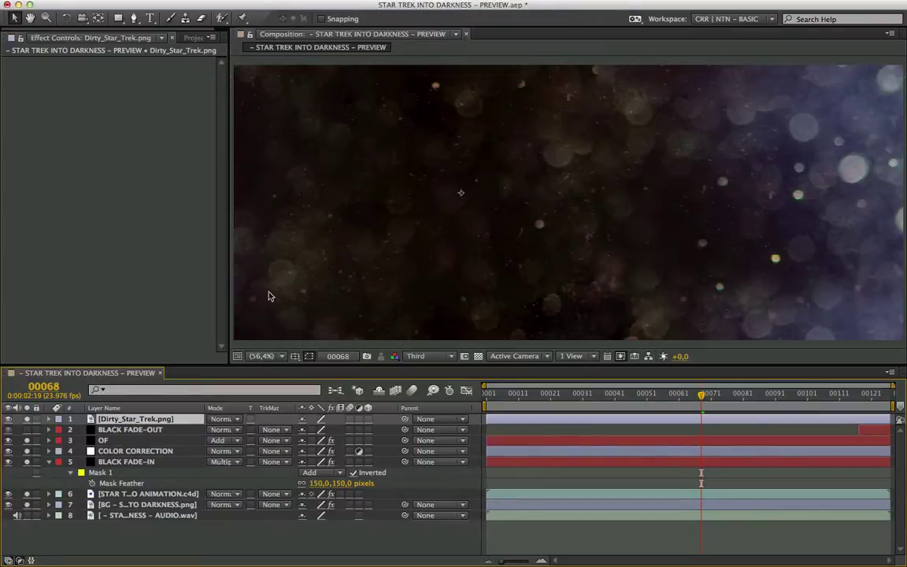
{"action": "left_click", "coordinate": [7, 419]}
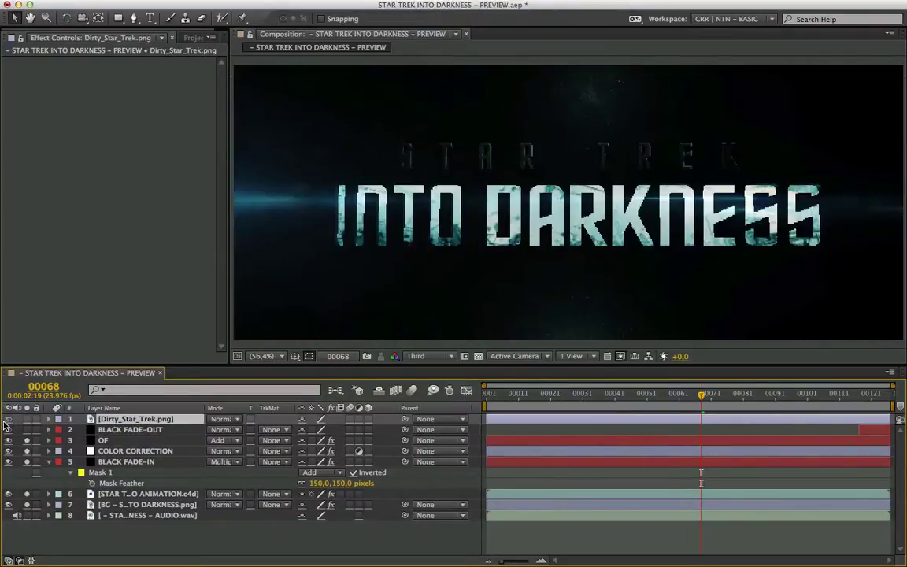
{"action": "left_click_drag", "start_coordinate": [114, 419], "coordinate": [122, 516]}
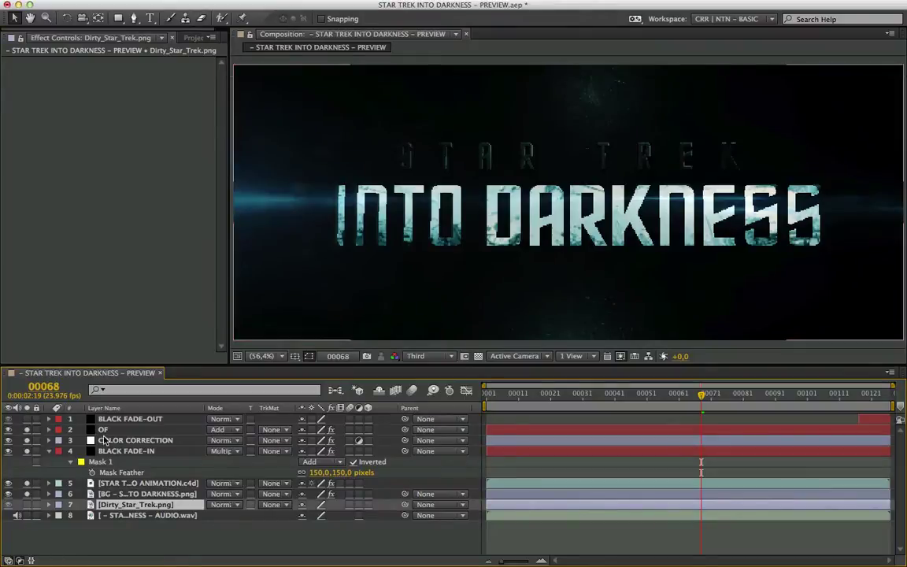
{"action": "left_click", "coordinate": [110, 431]}
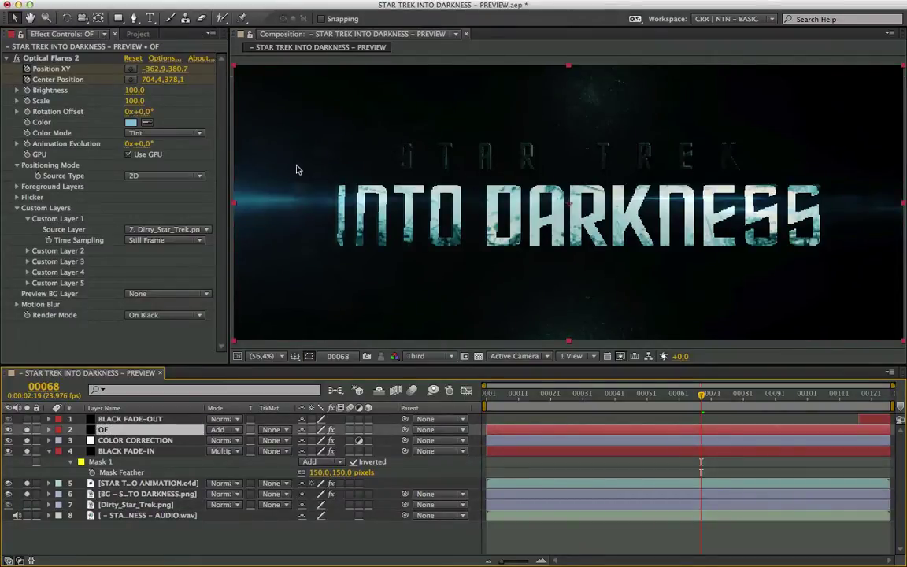
In Optical Flares Options, move the flare source, try the Dirty texture, keep Custom Layer 1, and apply.
{"action": "left_click", "coordinate": [151, 58]}
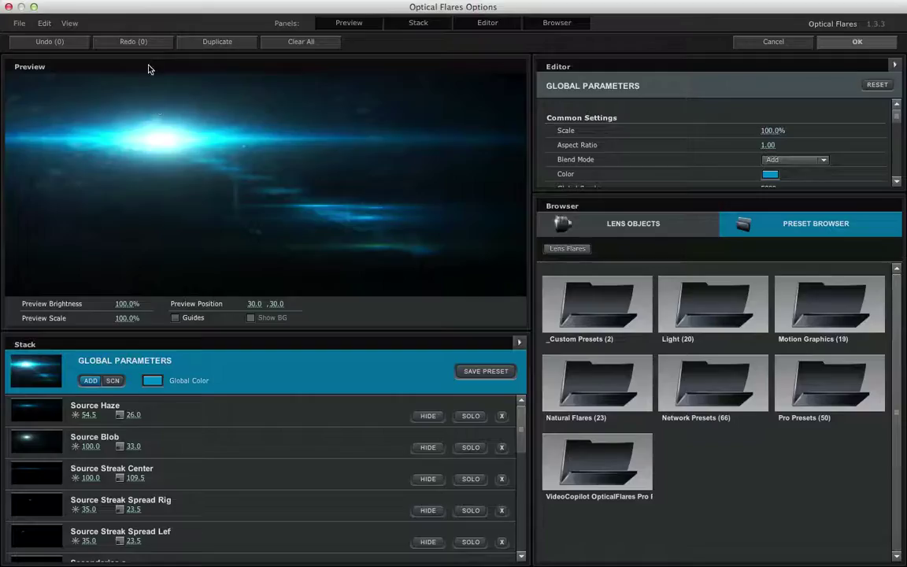
{"action": "left_click_drag", "start_coordinate": [141, 146], "coordinate": [31, 177]}
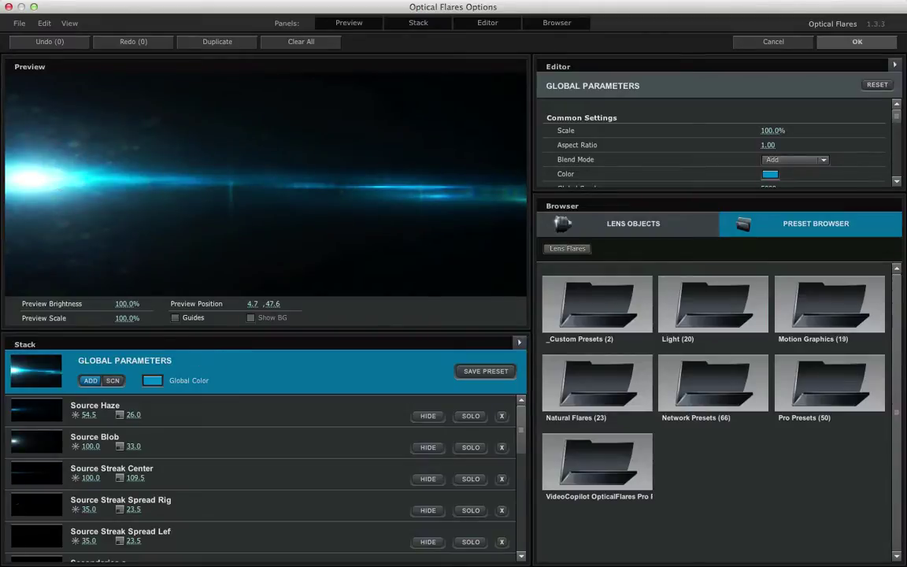
{"action": "scroll", "coordinate": [807, 165], "scroll_direction": "down", "scroll_amount": 10}
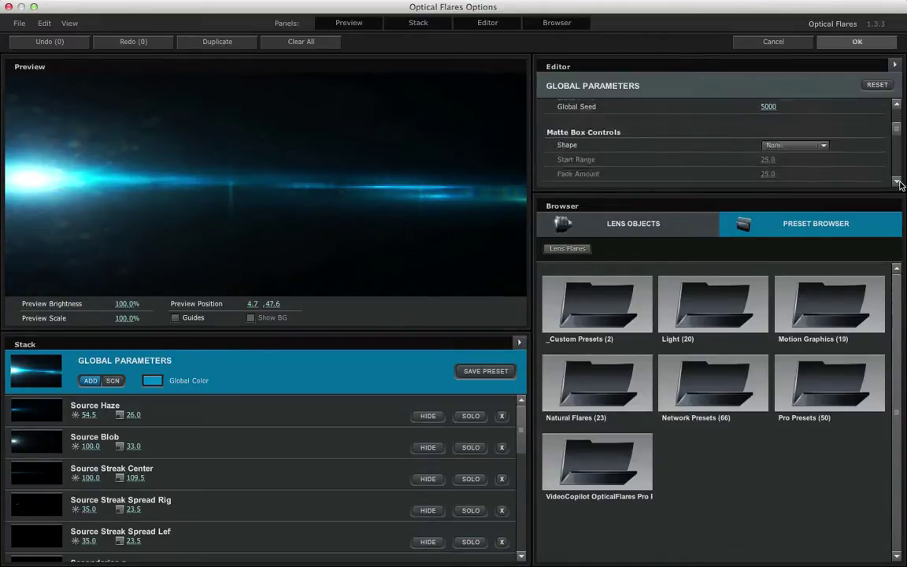
{"action": "left_click", "coordinate": [797, 142]}
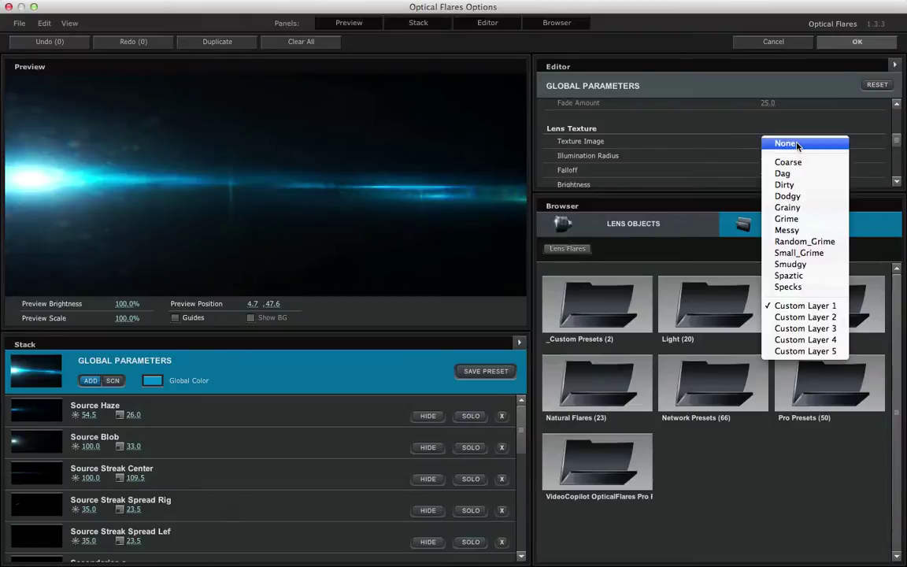
{"action": "left_click", "coordinate": [784, 184]}
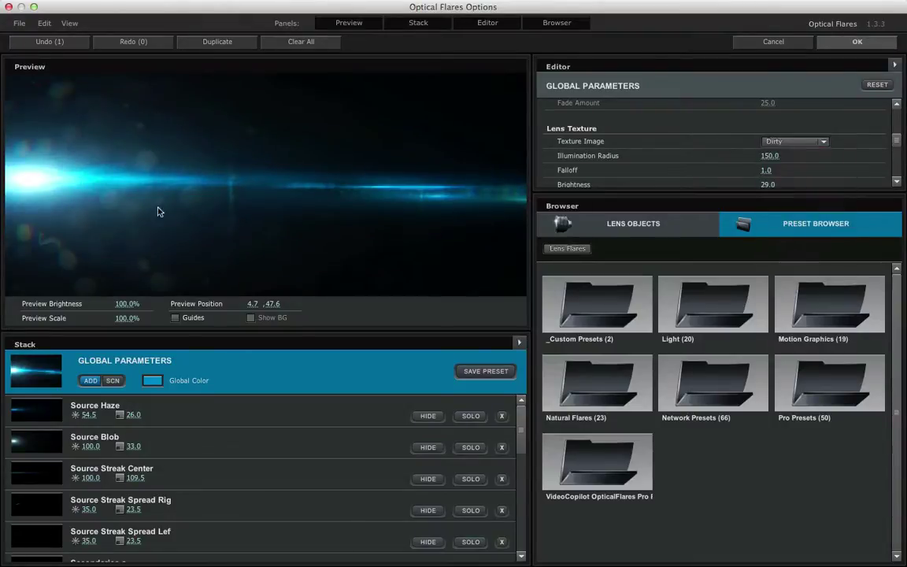
{"action": "left_click", "coordinate": [795, 142]}
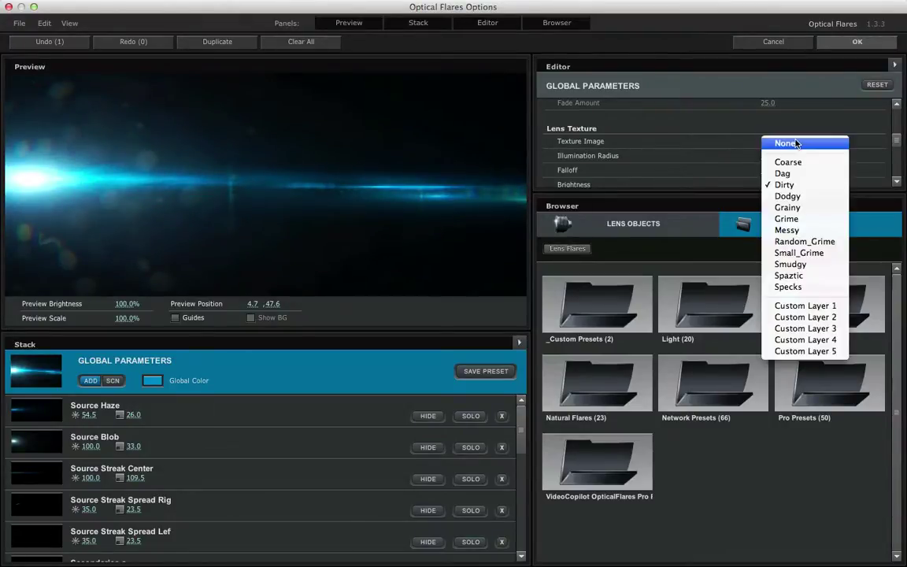
{"action": "left_click", "coordinate": [822, 307]}
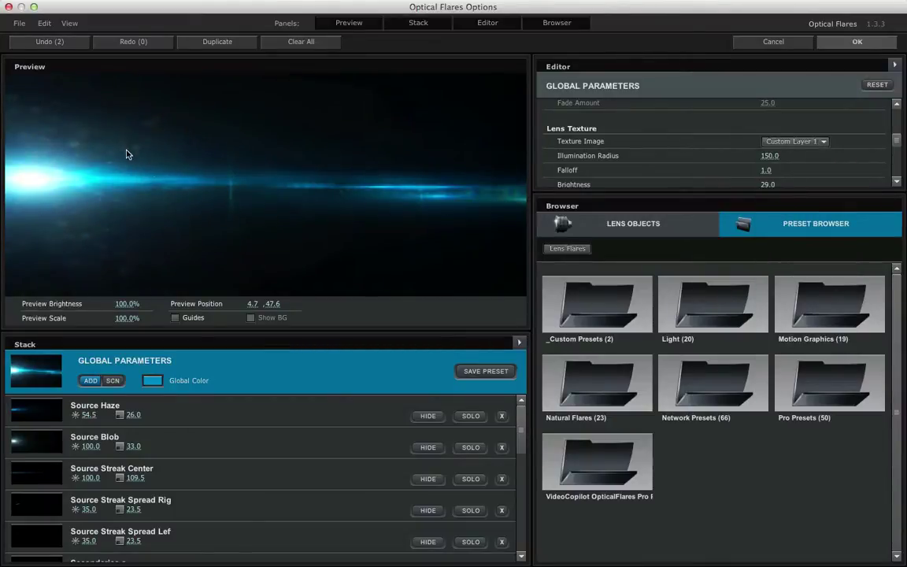
{"action": "left_click", "coordinate": [836, 42]}
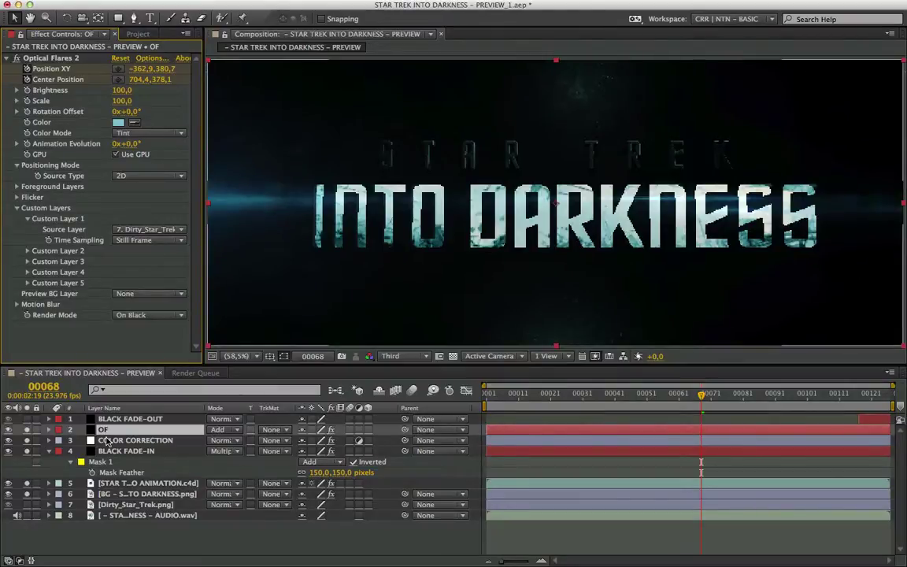
Solo the OF flare layer, RAM preview it at 25% zoom, and select its position keyframes.
{"action": "key", "text": "u"}
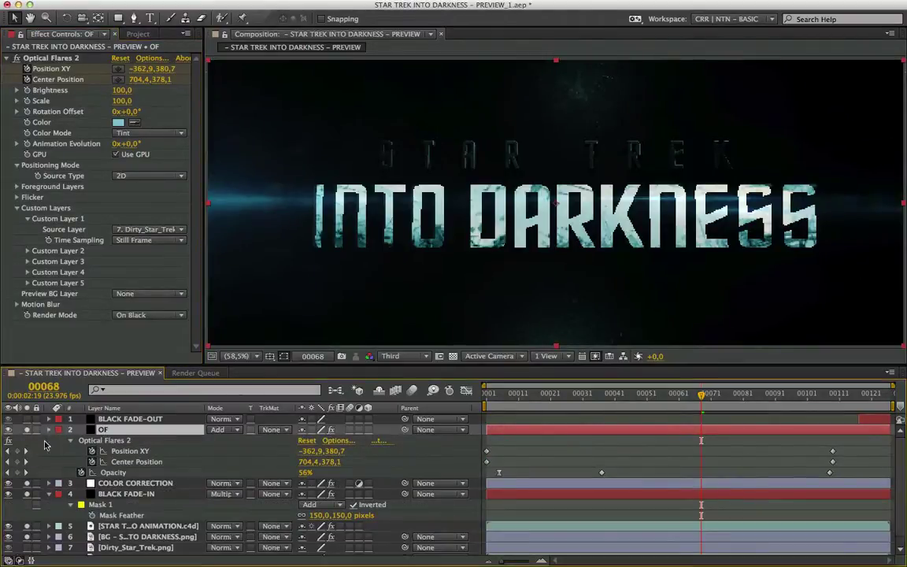
{"action": "left_click", "coordinate": [48, 429]}
{"action": "left_click", "coordinate": [48, 450]}
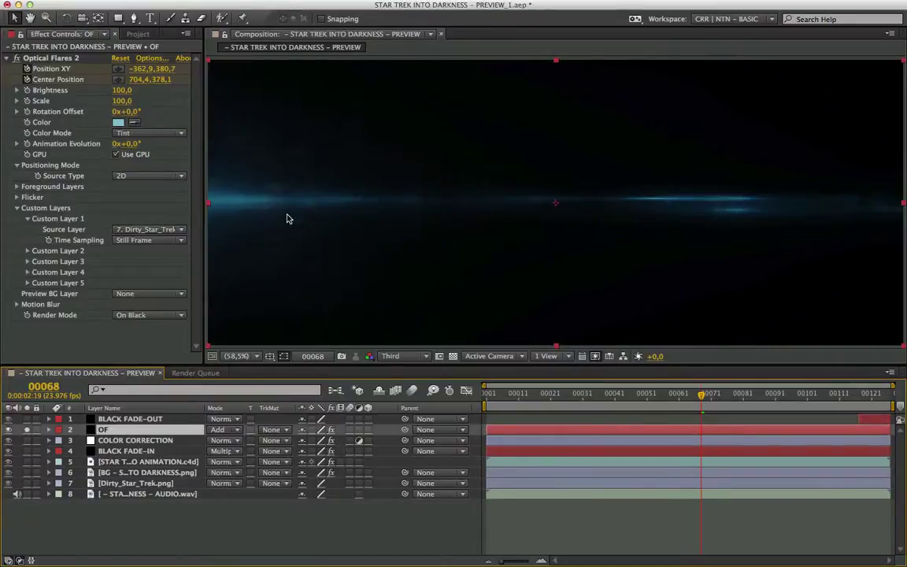
{"action": "key", "text": "u"}
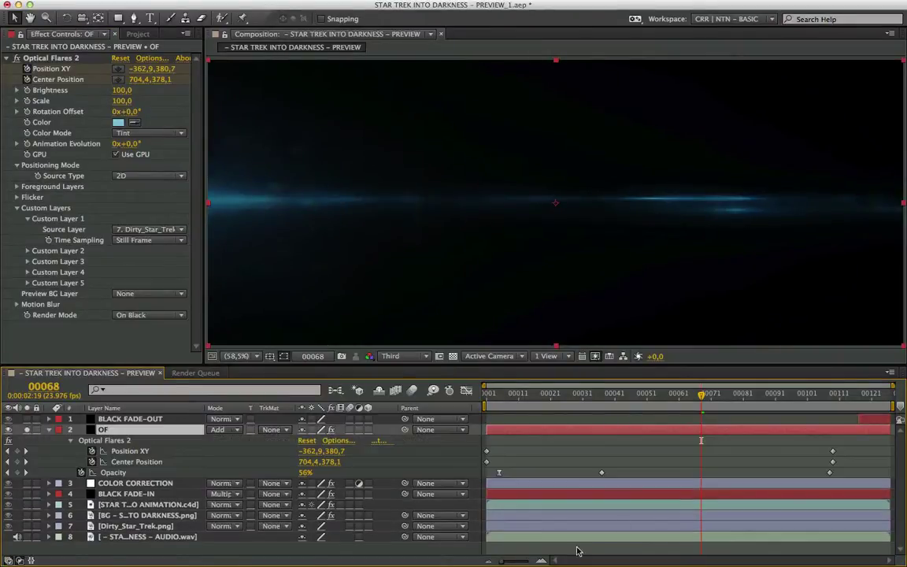
{"action": "key", "text": "KP_0"}
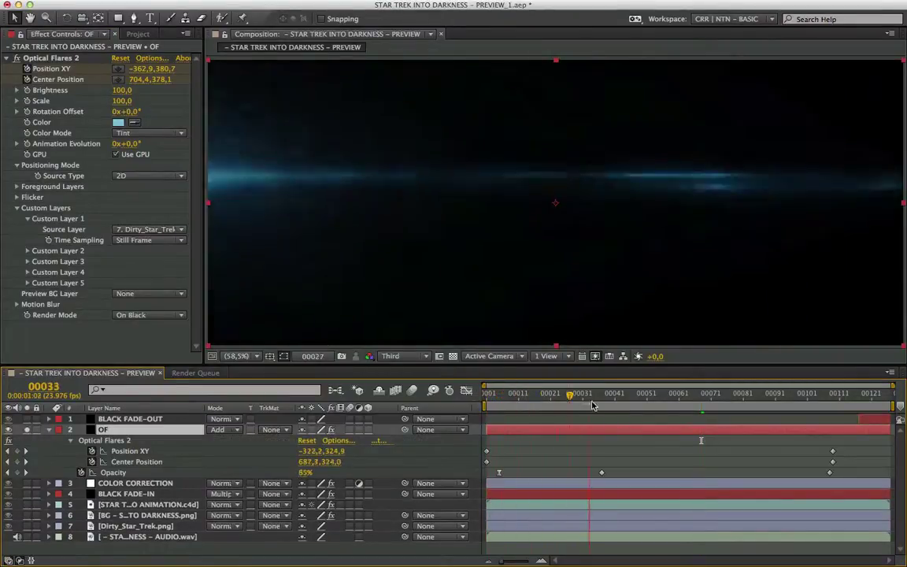
{"action": "left_click", "coordinate": [236, 356]}
{"action": "left_click", "coordinate": [253, 444]}
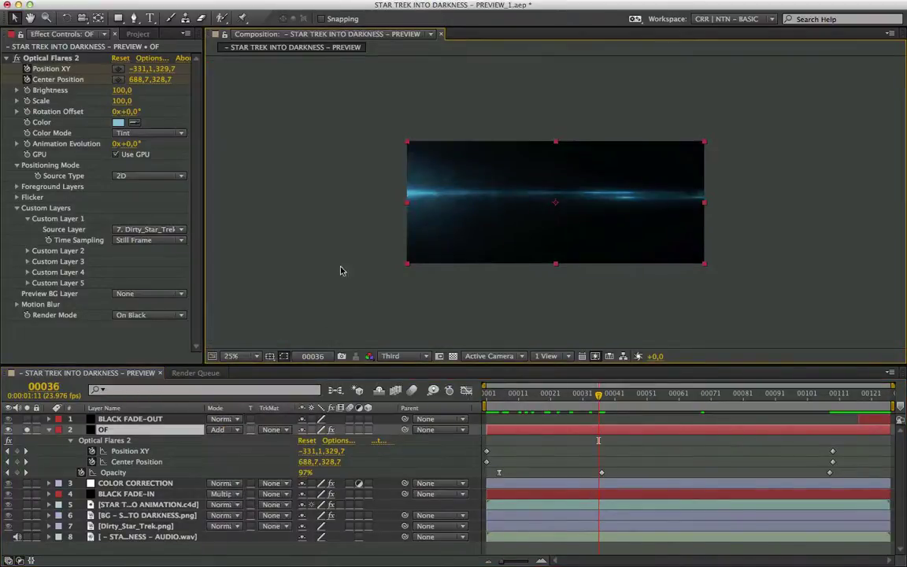
{"action": "left_click", "coordinate": [123, 453]}
{"action": "left_click", "coordinate": [142, 462], "text": "shift"}
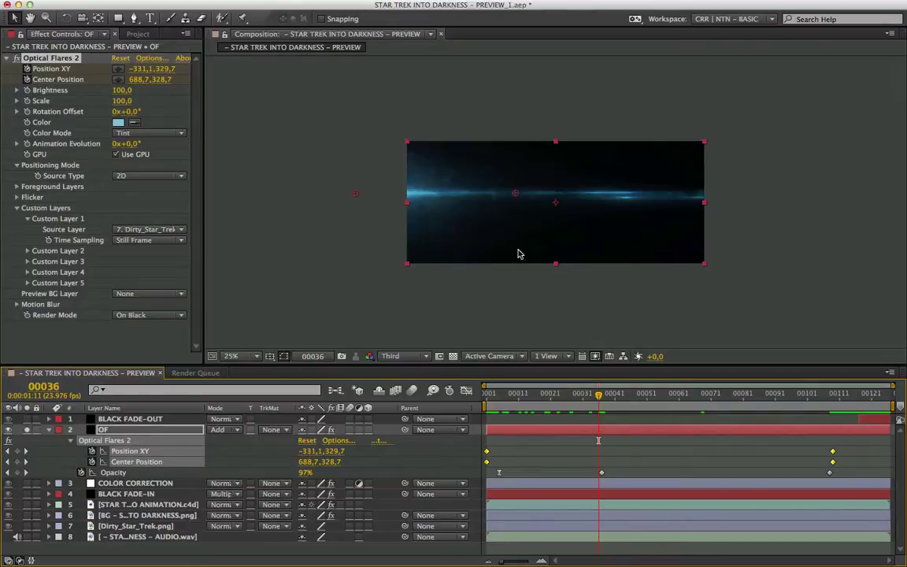
Scrub the flare sweep from frame 48 to 70, then unsolo OF to show all layers.
{"action": "left_click_drag", "start_coordinate": [492, 393], "coordinate": [791, 429]}
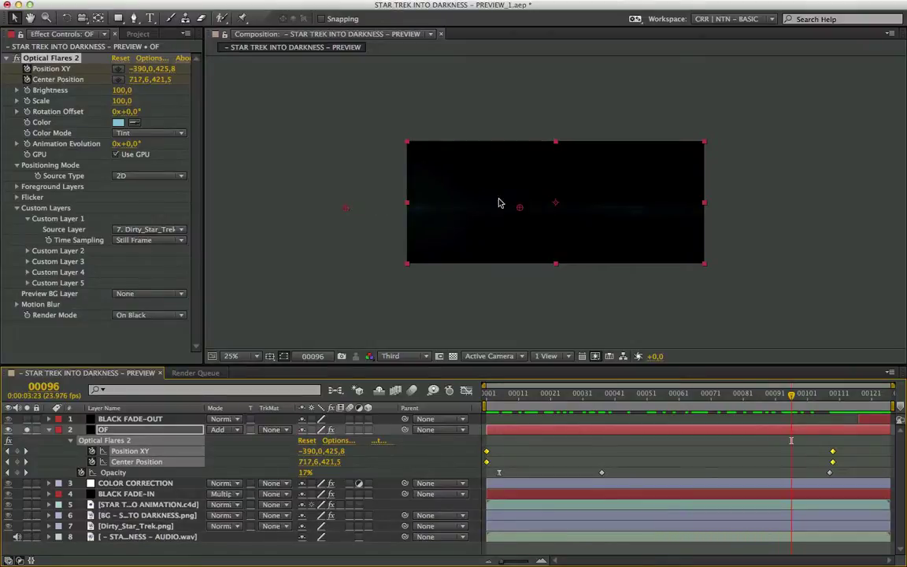
{"action": "left_click", "coordinate": [635, 396]}
{"action": "left_click_drag", "start_coordinate": [628, 404], "coordinate": [666, 404]}
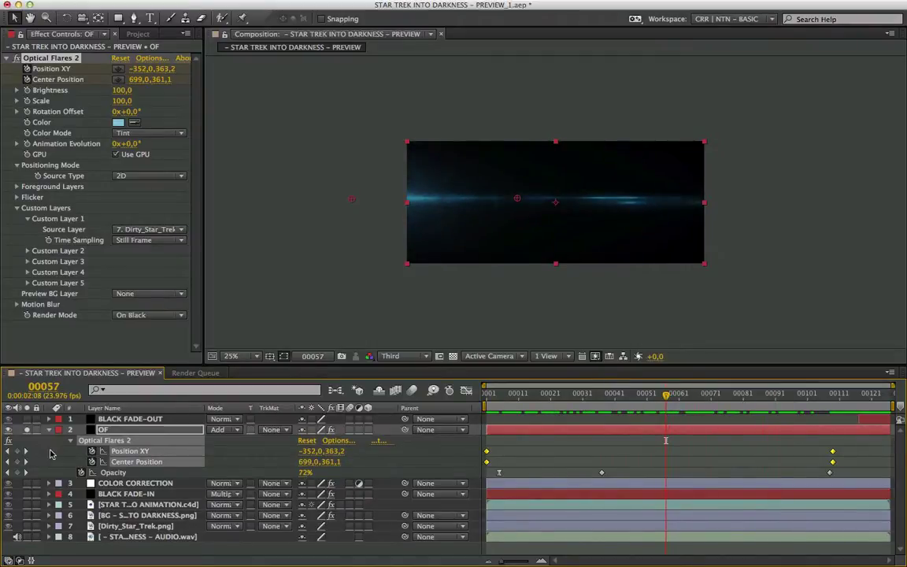
{"action": "key", "text": "u"}
{"action": "left_click", "coordinate": [27, 429]}
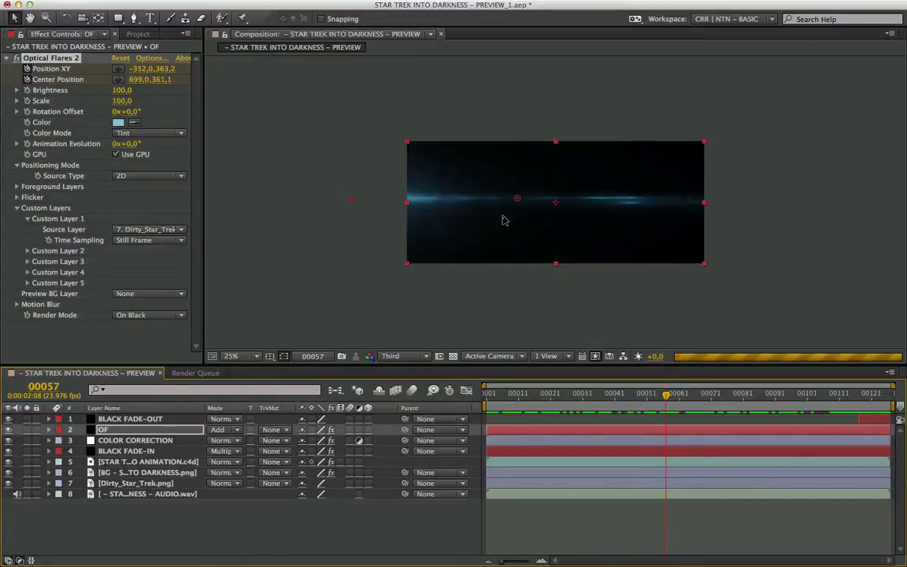
{"action": "left_click", "coordinate": [231, 356]}
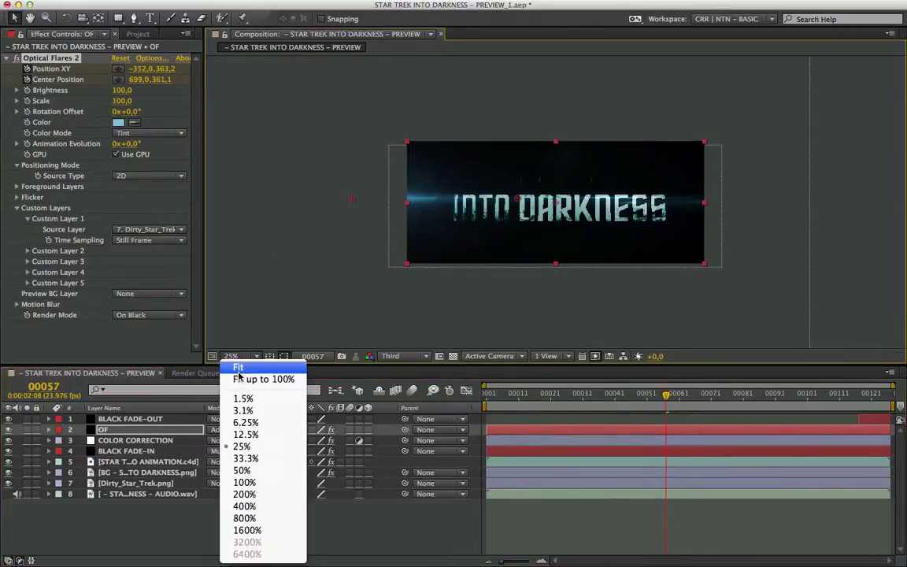
{"action": "left_click", "coordinate": [236, 366]}
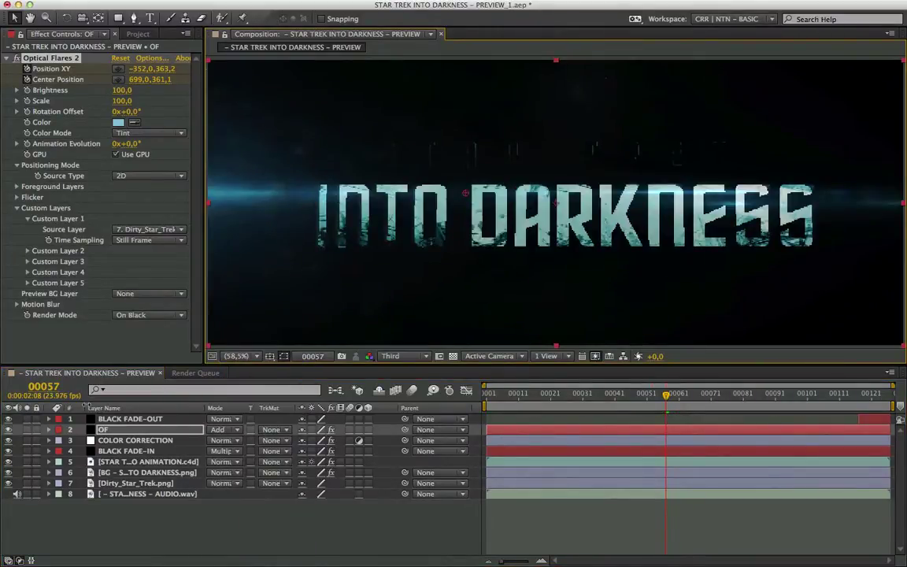
{"action": "left_click", "coordinate": [120, 419]}
{"action": "key", "text": "t"}
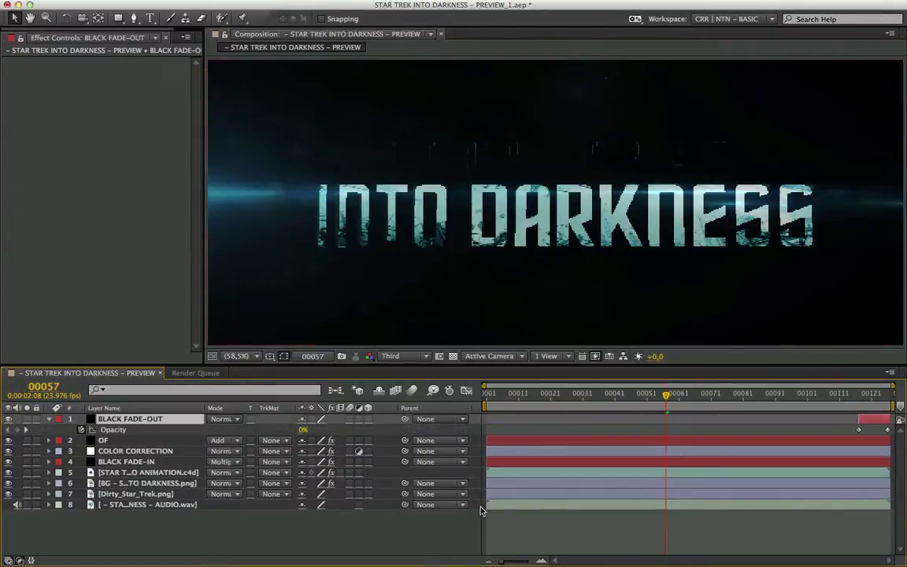
{"action": "left_click", "coordinate": [859, 393]}
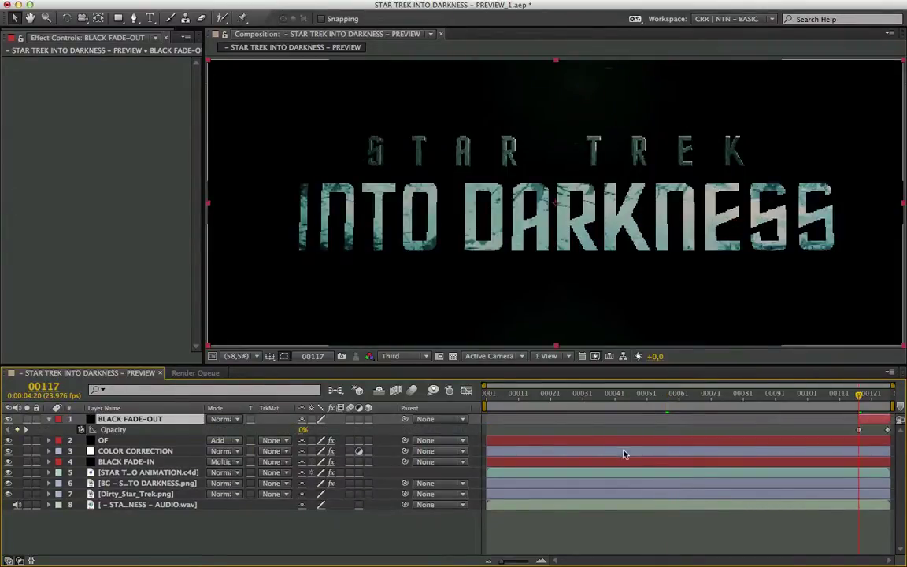
{"action": "left_click", "coordinate": [773, 398]}
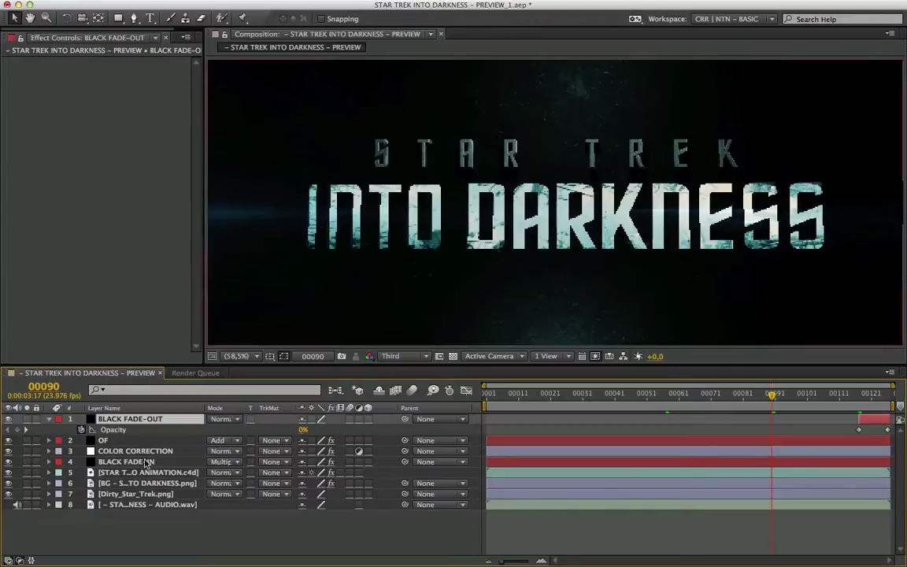
{"action": "left_click", "coordinate": [48, 419]}
{"action": "left_click", "coordinate": [126, 494]}
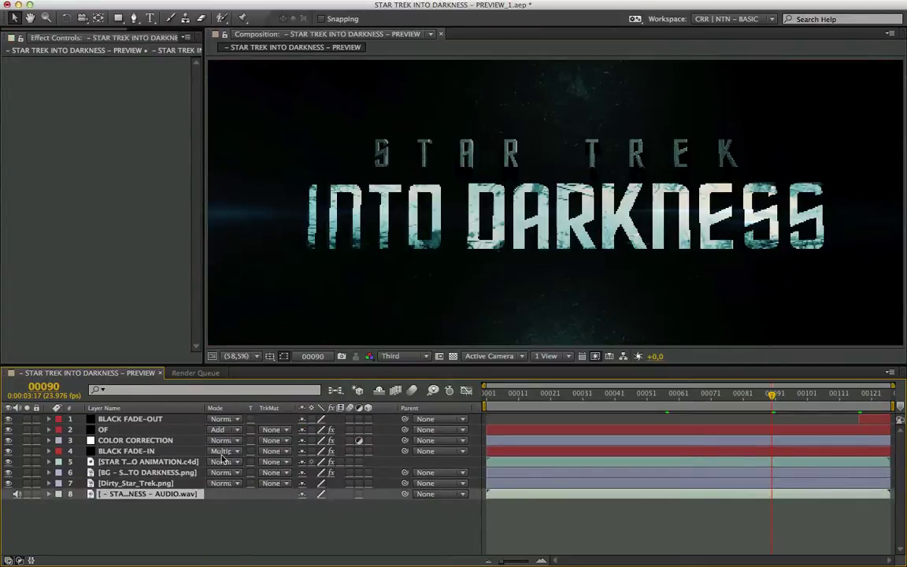
Open the Render Queue and replay the rendered PREVIEW.mov from about three seconds in.
{"action": "left_click", "coordinate": [195, 374]}
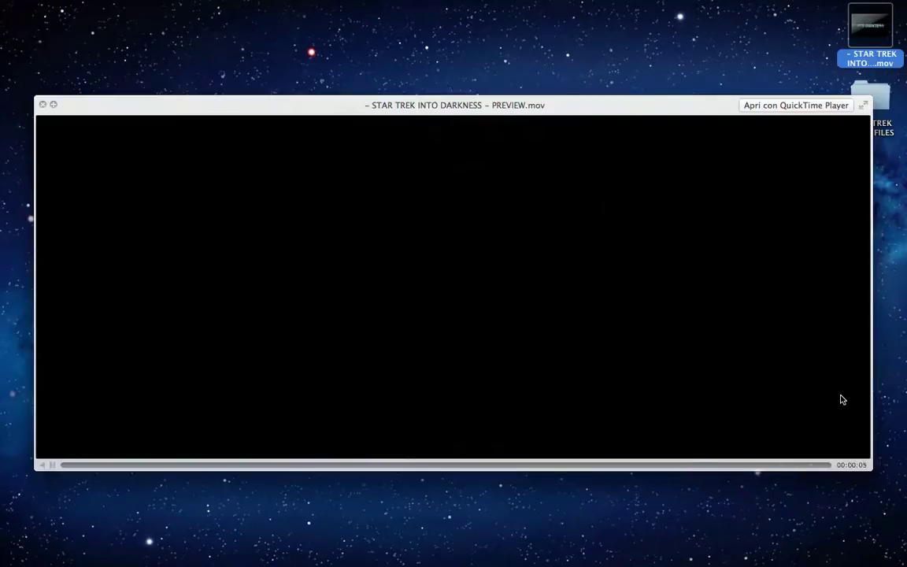
{"action": "left_click", "coordinate": [535, 465]}
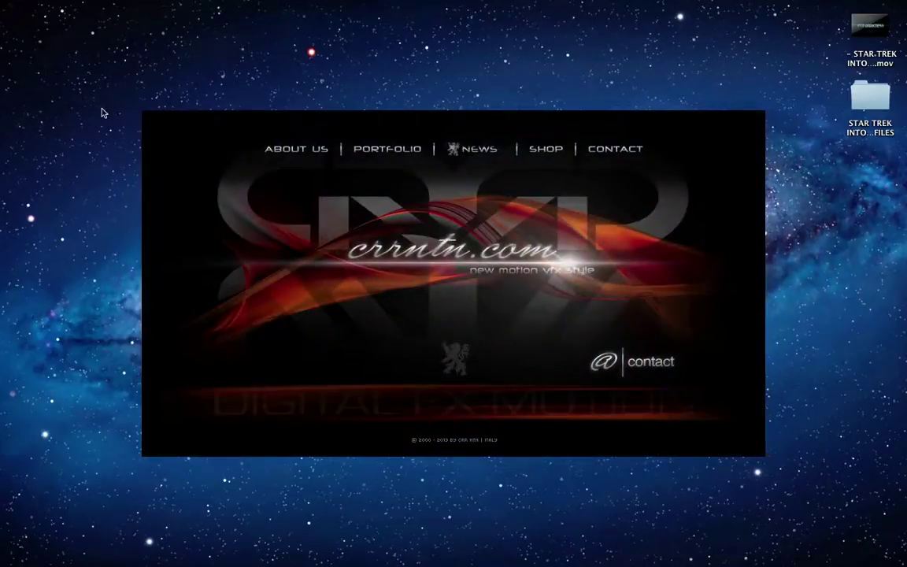
Dismiss the Fast and Furious 6.flv preview and Quick Look the crrntn.com 'new motion vfx style' image.
{"action": "left_click_drag", "start_coordinate": [58, 71], "coordinate": [95, 522]}
{"action": "left_click_drag", "start_coordinate": [55, 486], "coordinate": [795, 519]}
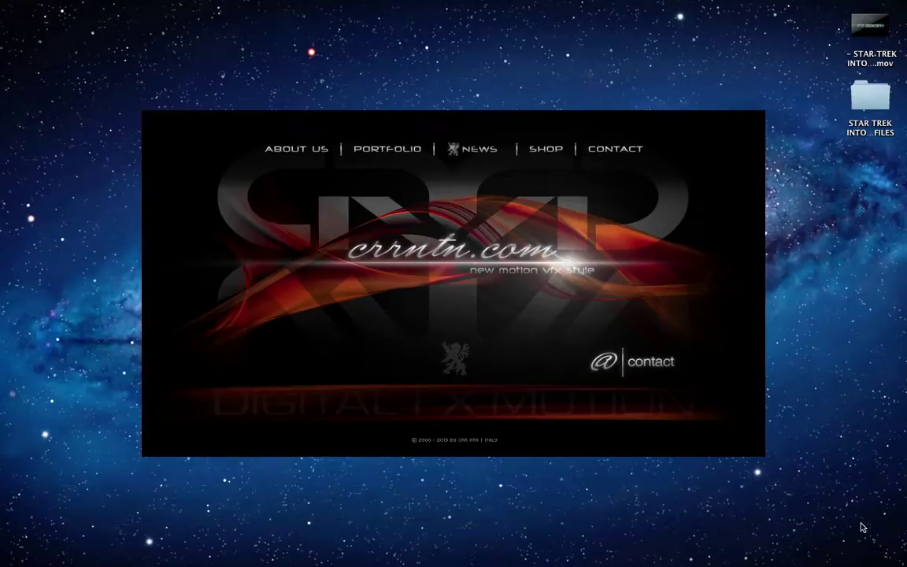